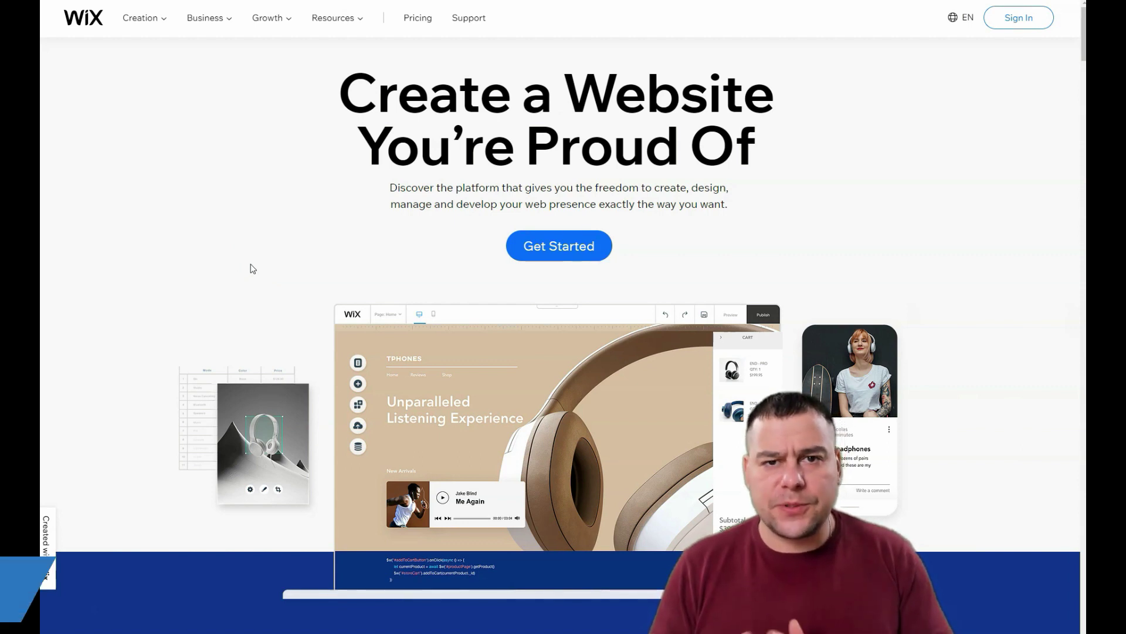
Browse down the Wix landing page and scroll back up toward the top.
click(332, 248)
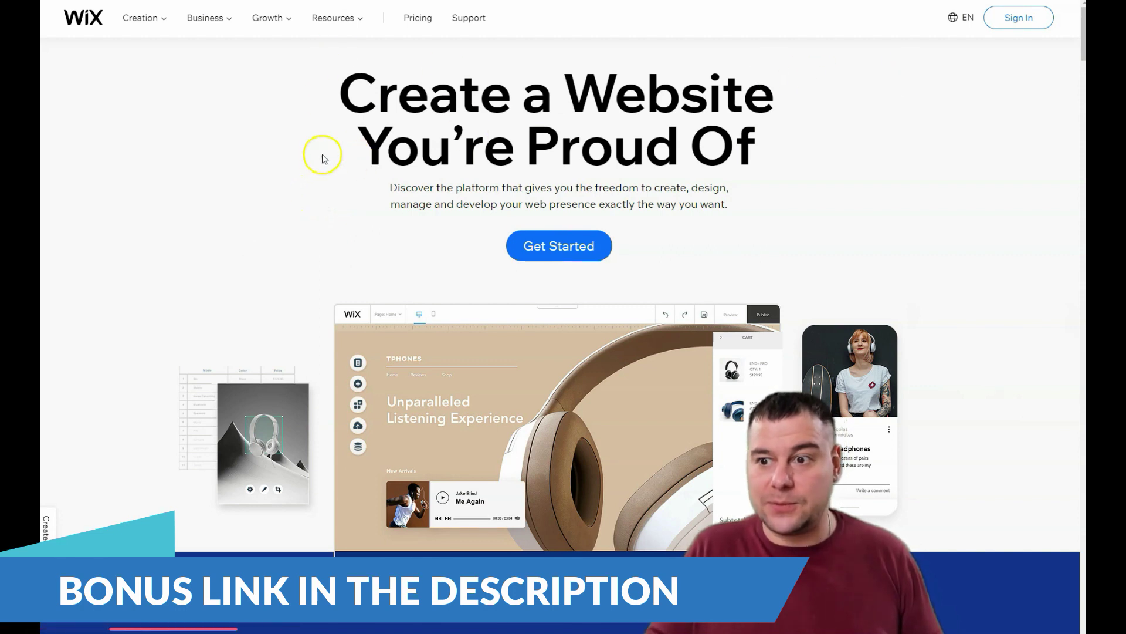
scroll(410, 235, down, 3)
scroll(437, 231, down, 15)
scroll(436, 233, down, 6)
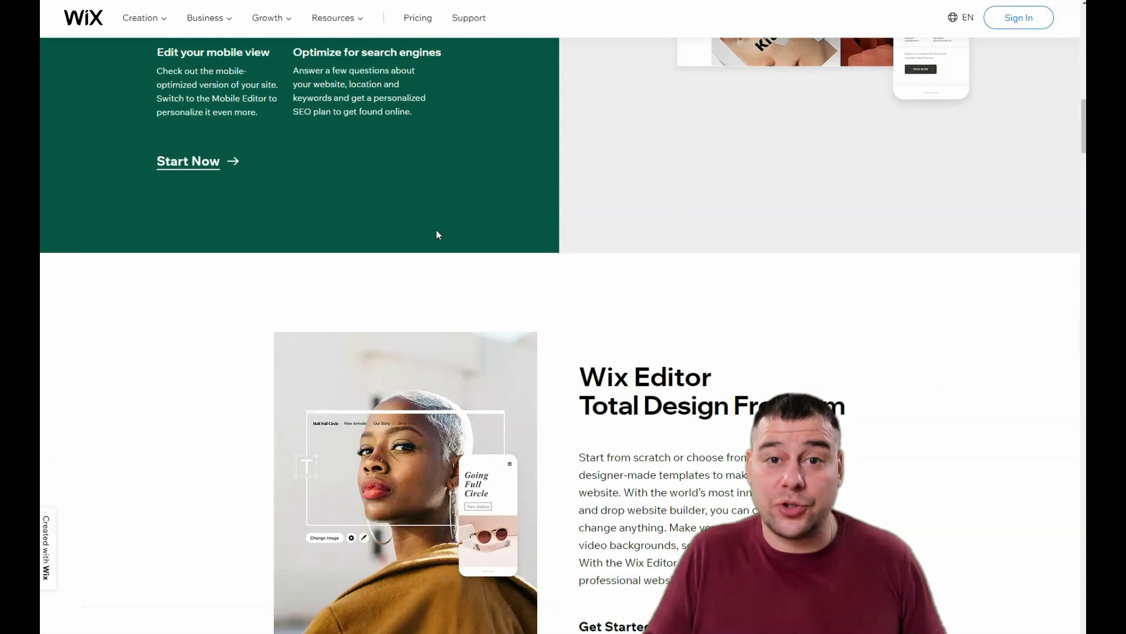
scroll(438, 231, down, 2)
scroll(437, 231, down, 3)
scroll(439, 234, down, 13)
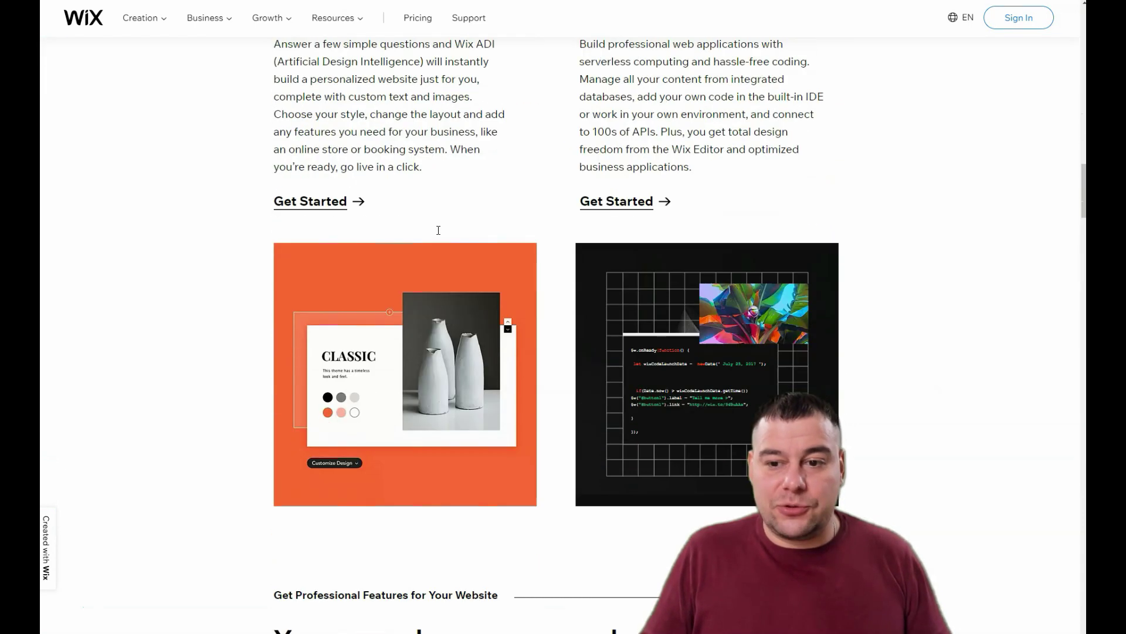
scroll(438, 230, down, 20)
scroll(438, 230, down, 19)
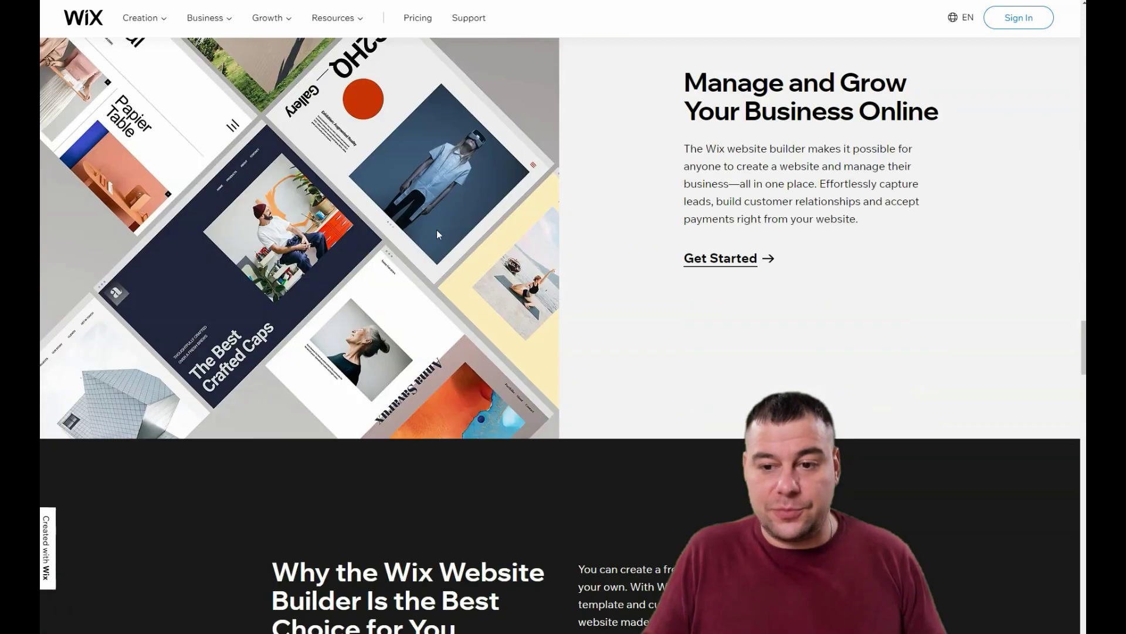
scroll(438, 234, down, 20)
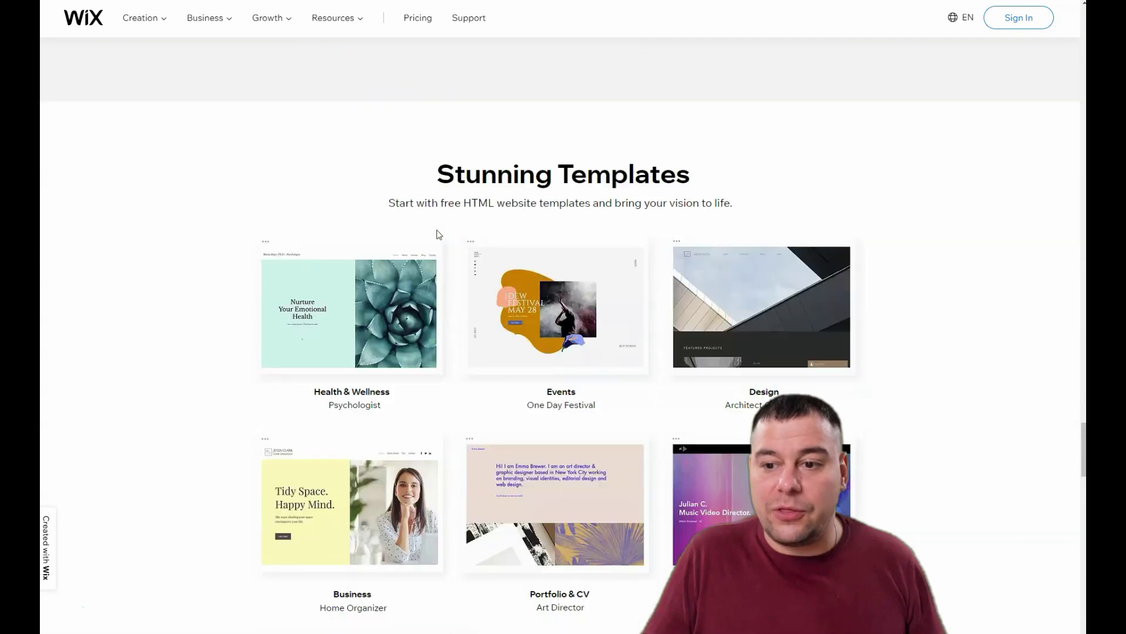
scroll(440, 234, down, 16)
scroll(440, 233, up, 20)
scroll(437, 225, up, 20)
scroll(436, 226, up, 20)
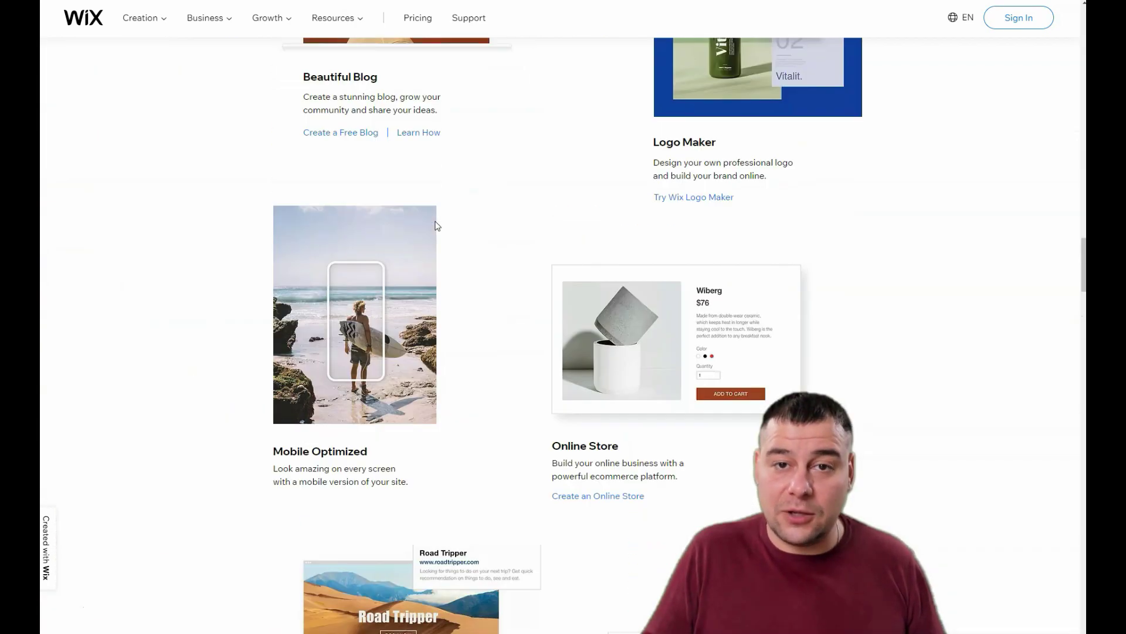
scroll(436, 226, up, 20)
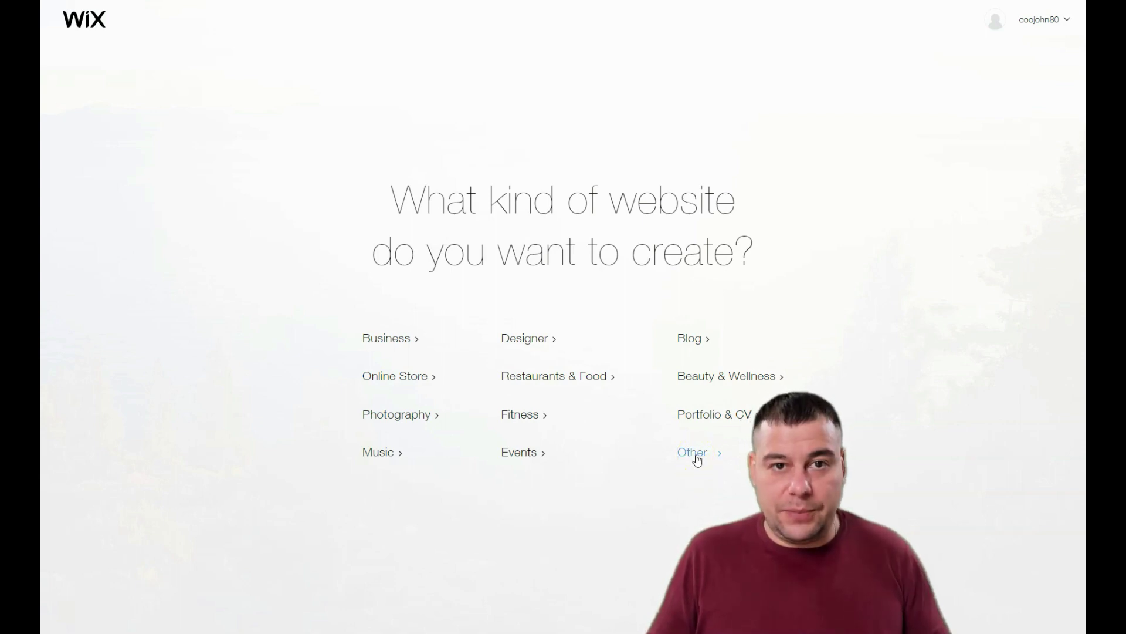
Choose the 'Other' website category.
click(696, 455)
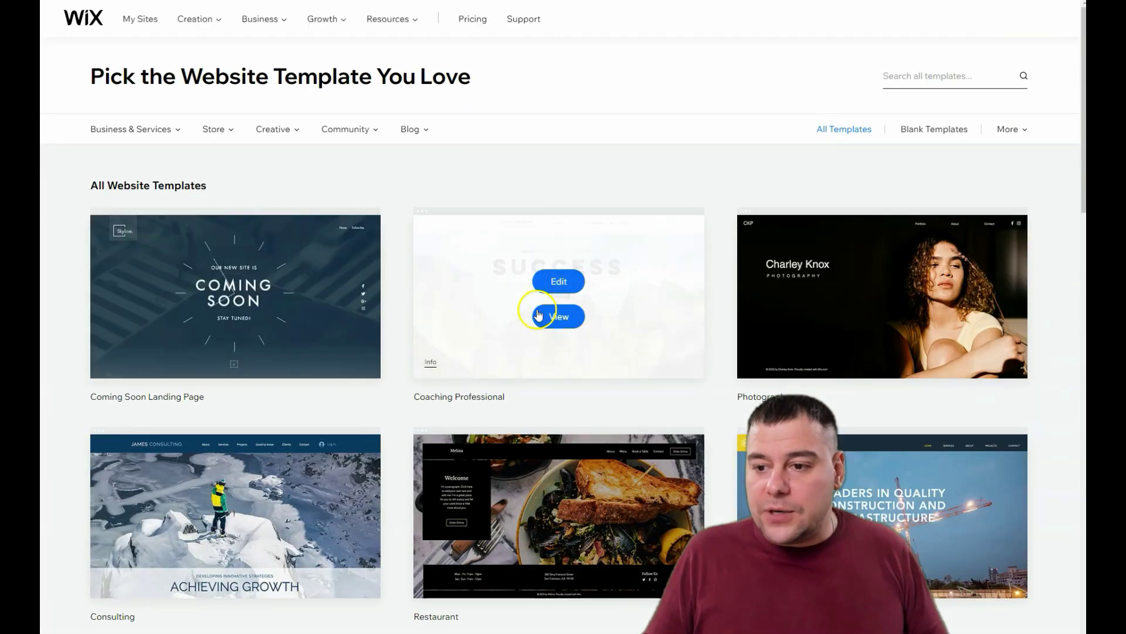
Page through the template gallery to pages 70 and then 68.
scroll(537, 308, down, 5)
scroll(537, 308, down, 8)
click(638, 369)
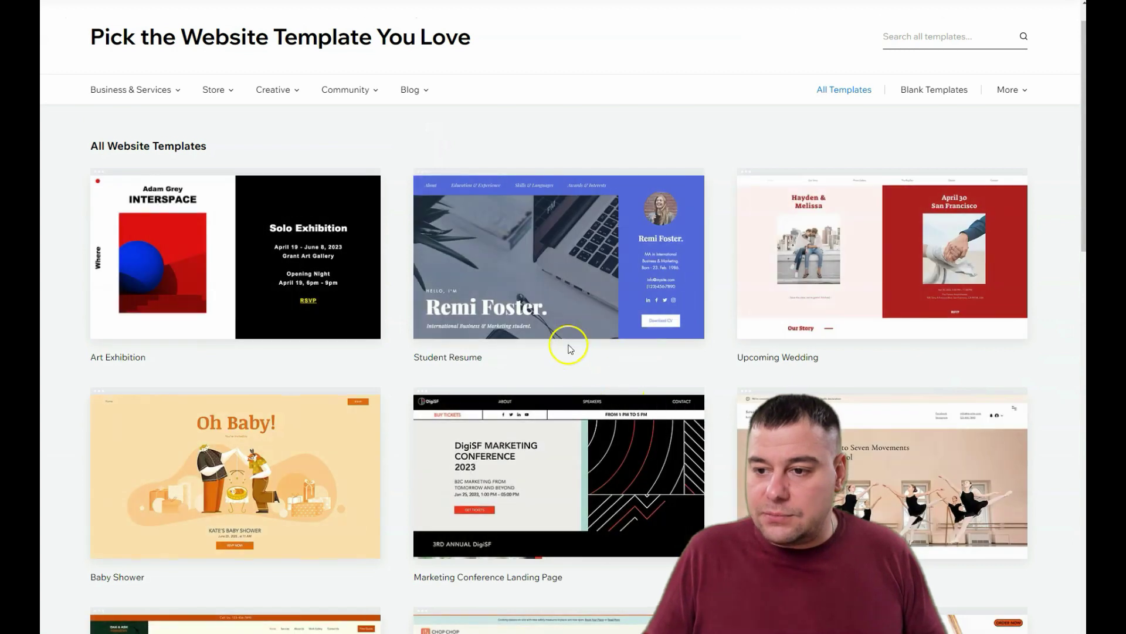
scroll(566, 344, down, 10)
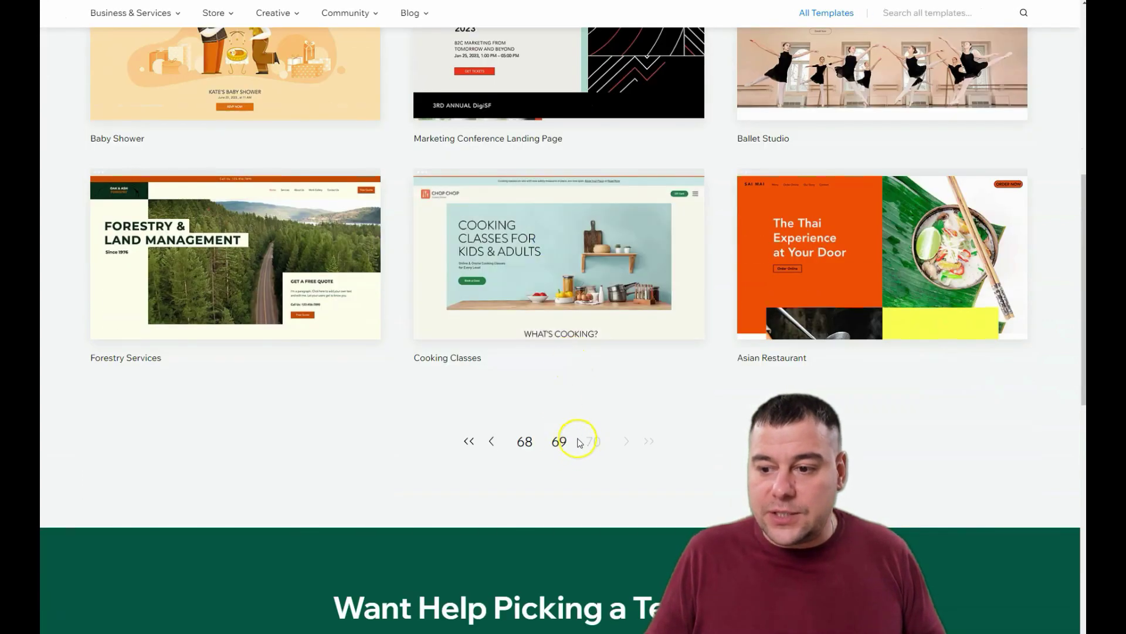
click(525, 443)
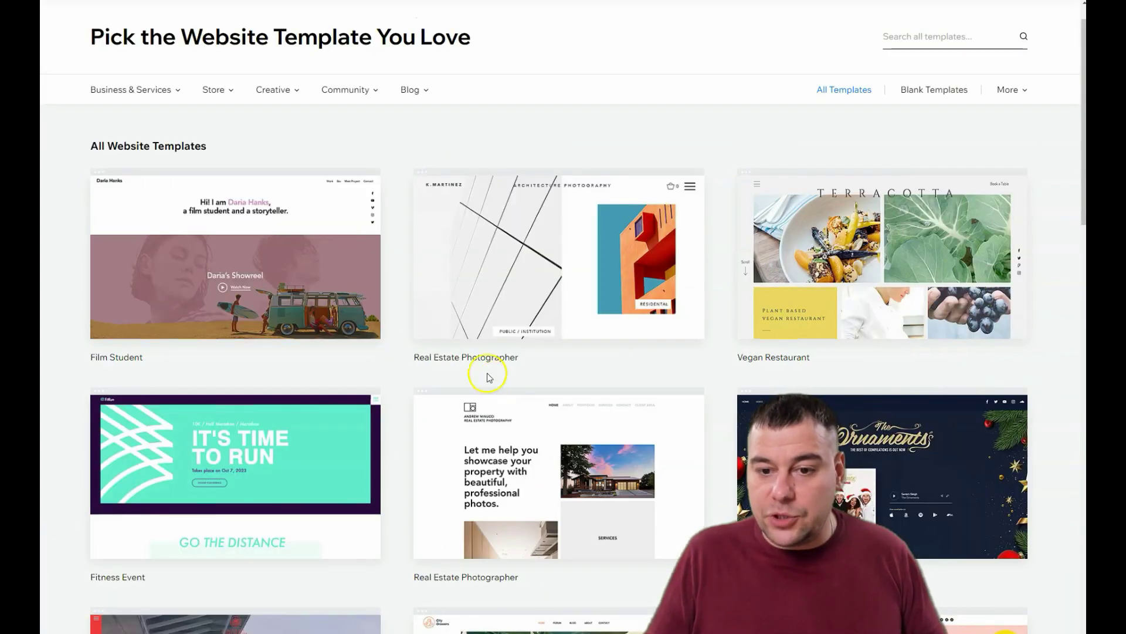
scroll(483, 353, down, 7)
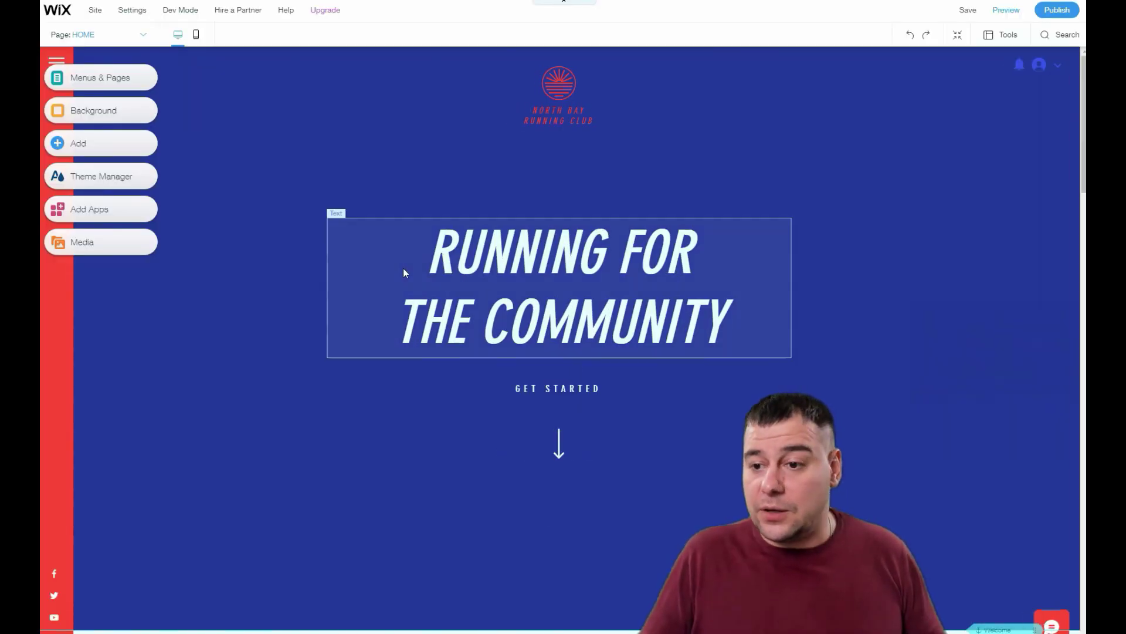
Select the 'RUNNING FOR THE COMMUNITY' headline and scroll through the home page's sections.
click(520, 303)
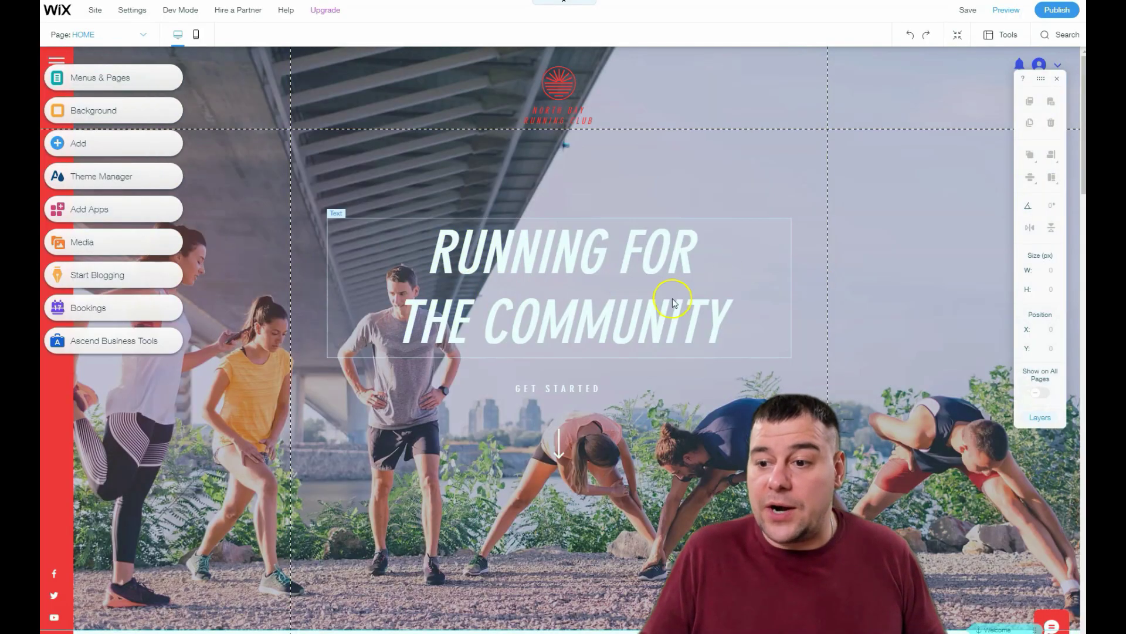
scroll(575, 368, down, 12)
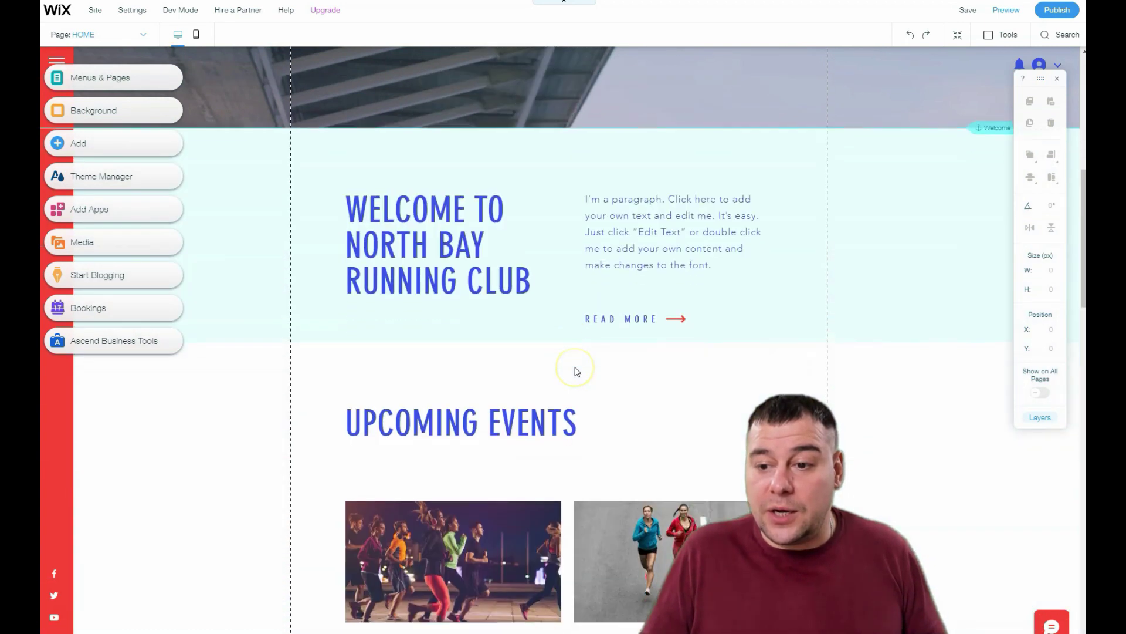
scroll(574, 371, down, 20)
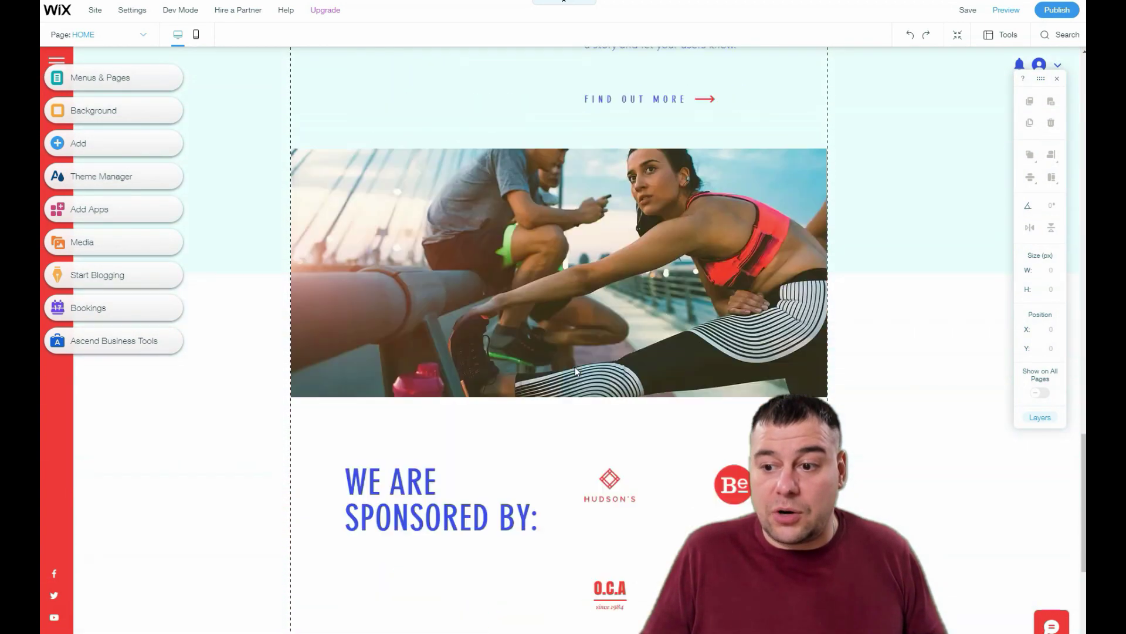
scroll(577, 371, down, 1)
scroll(575, 367, up, 20)
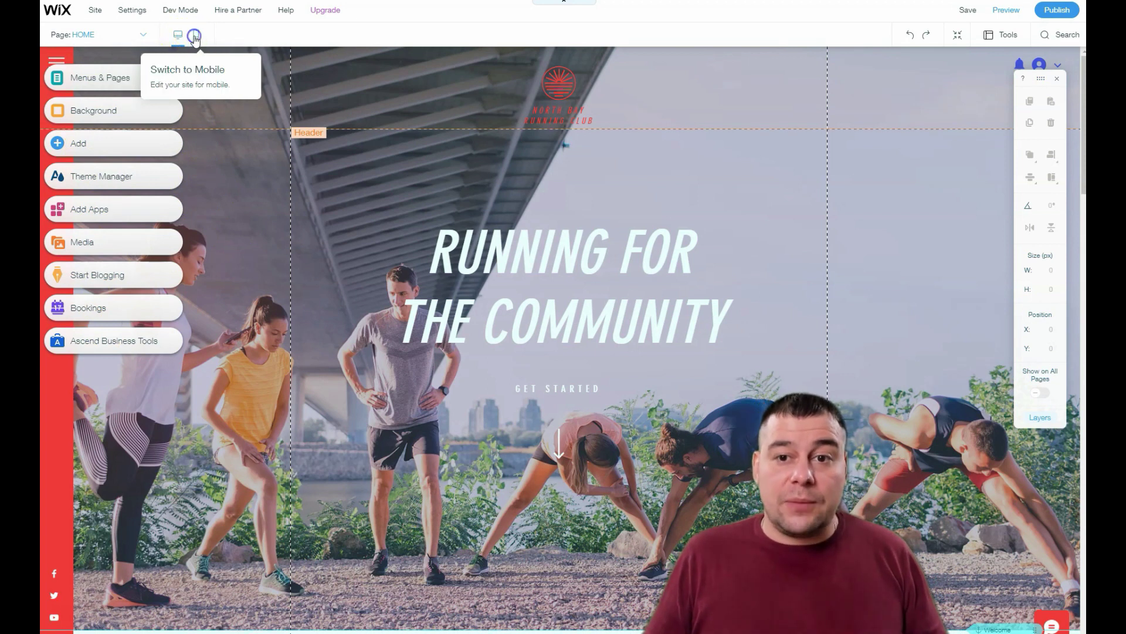
click(195, 37)
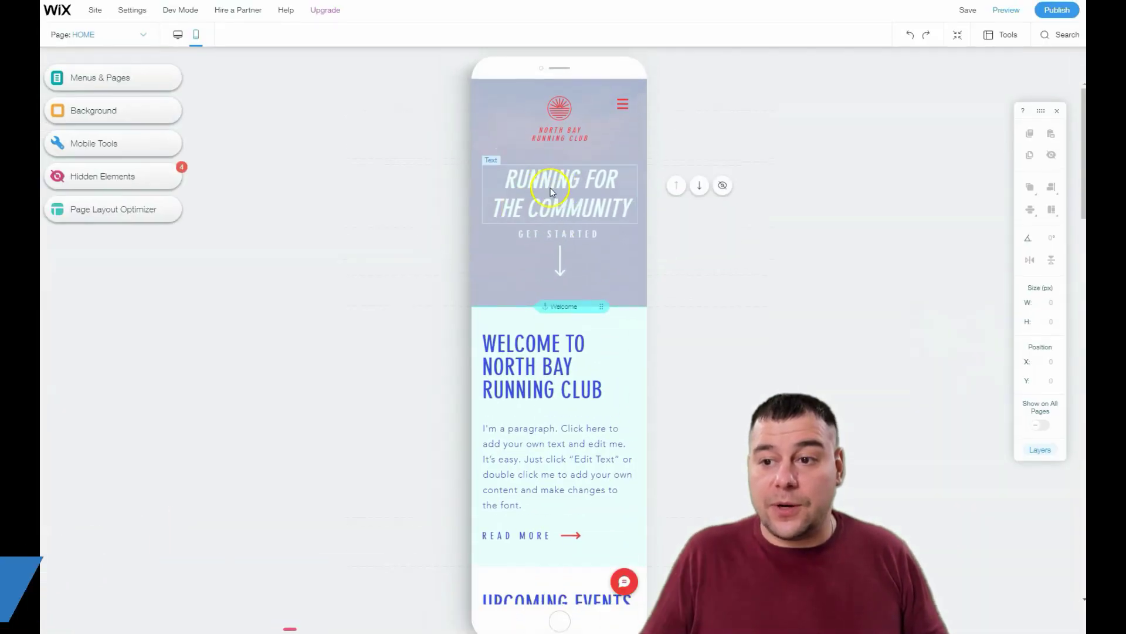
scroll(545, 199, down, 7)
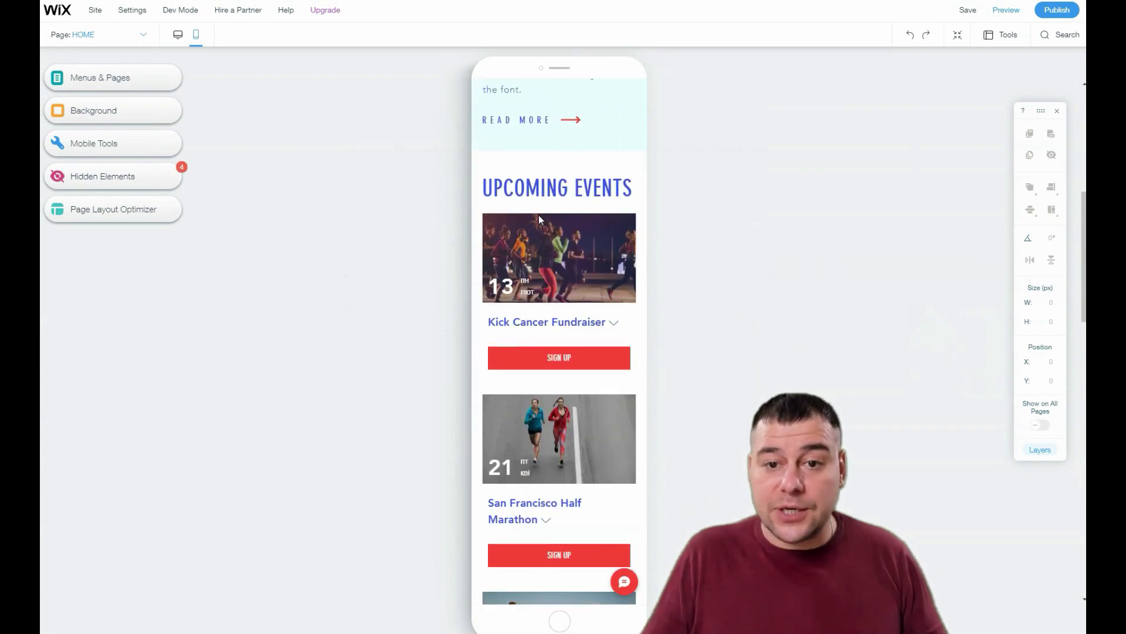
scroll(539, 214, up, 7)
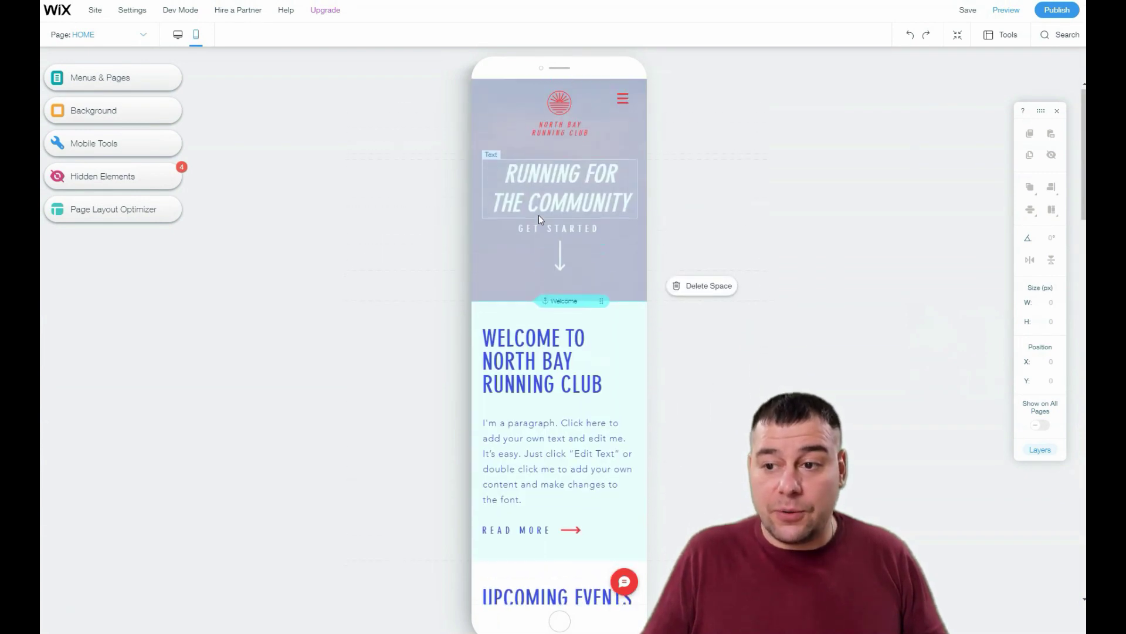
click(176, 37)
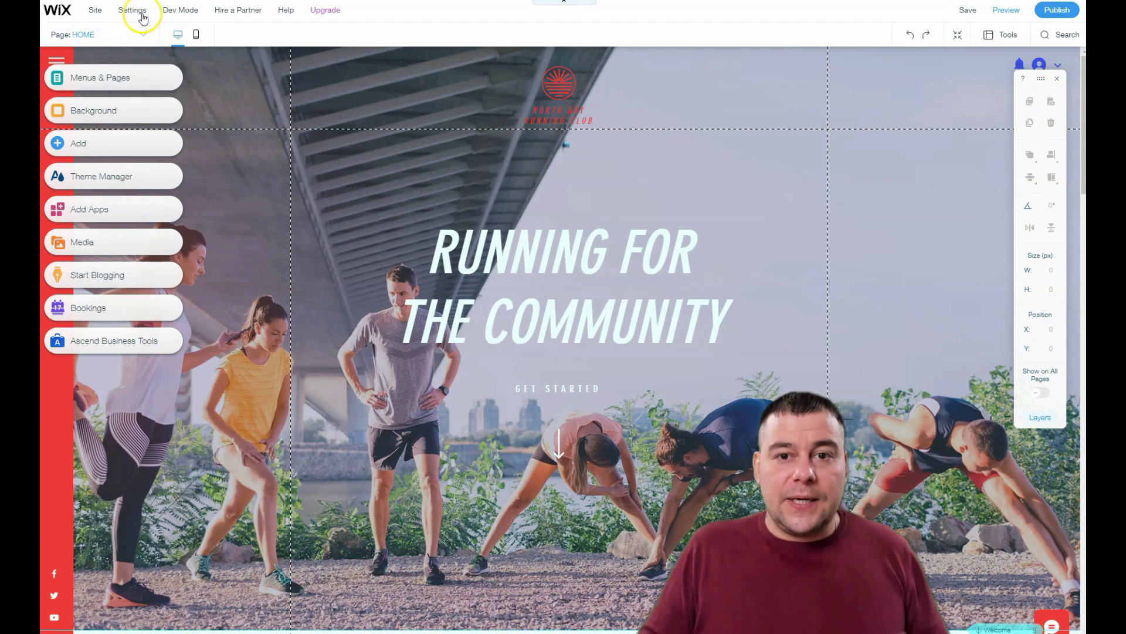
mouse_move(136, 16)
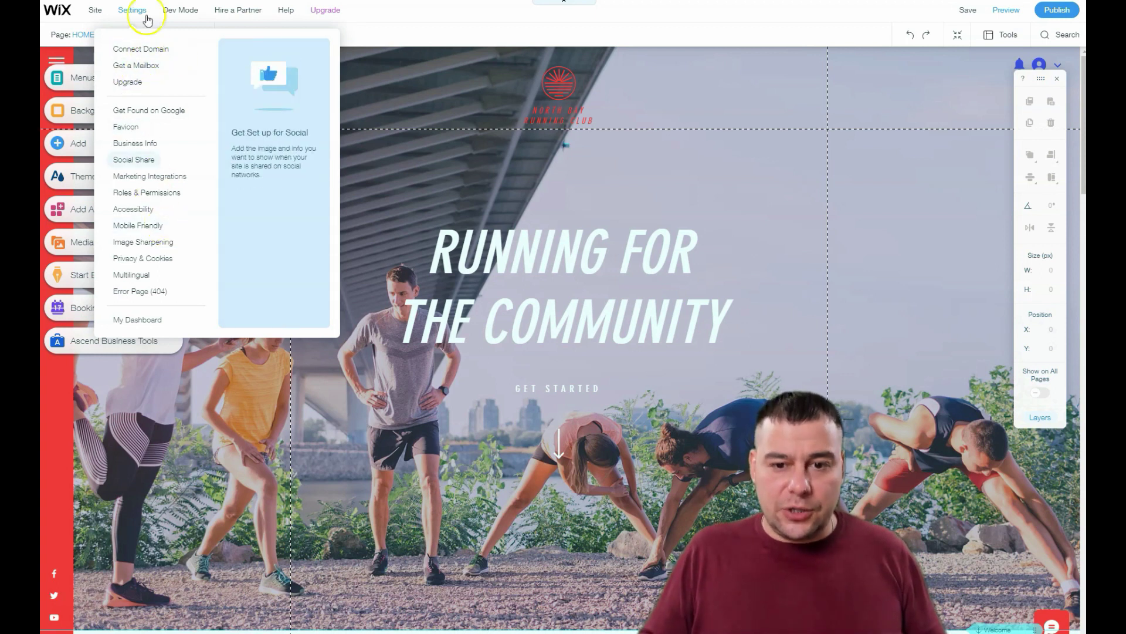
click(82, 52)
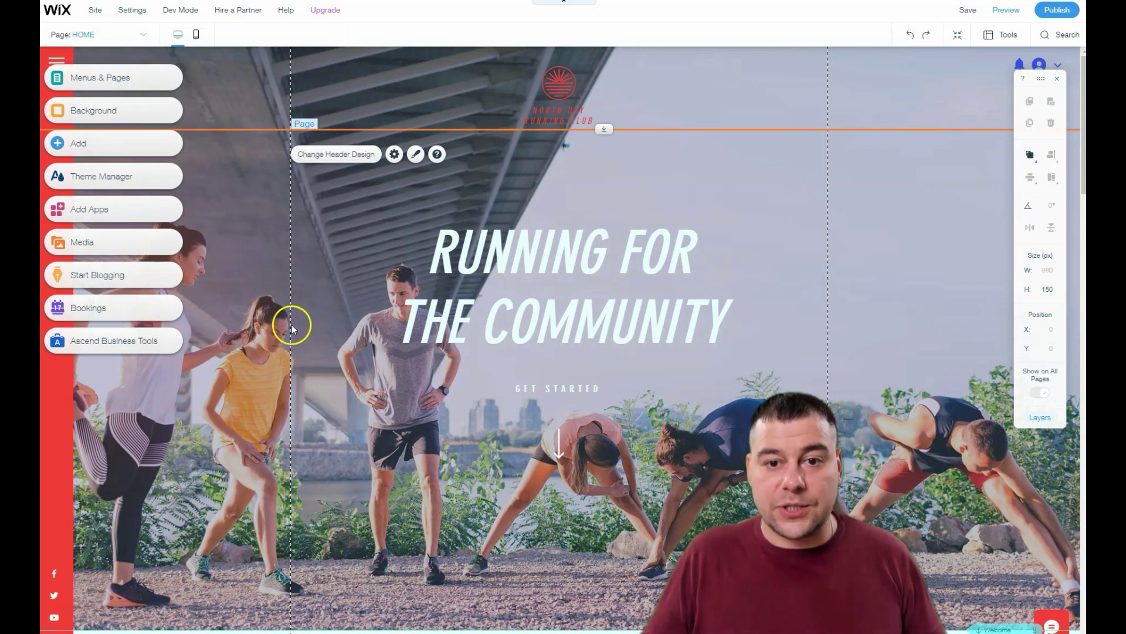
Open Menus & Pages to list HOME, ABOUT, EVENTS, GROUPS, PLANS and CONTACT.
click(91, 77)
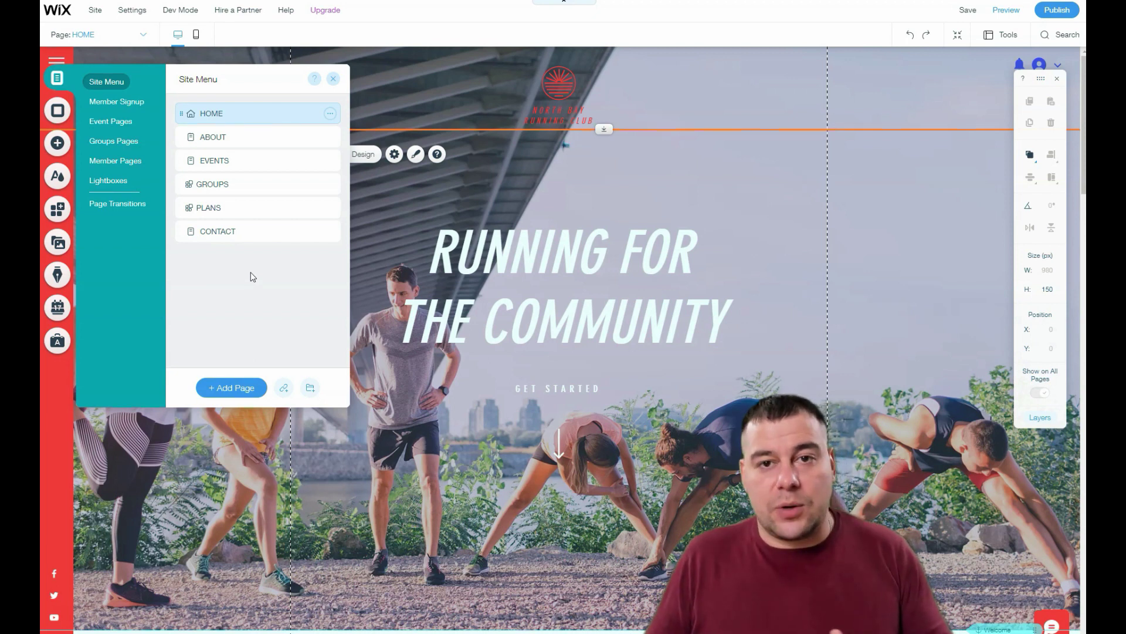
Drag the ABOUT page up toward HOME, then bring up the HOME page's Settings.
click(255, 272)
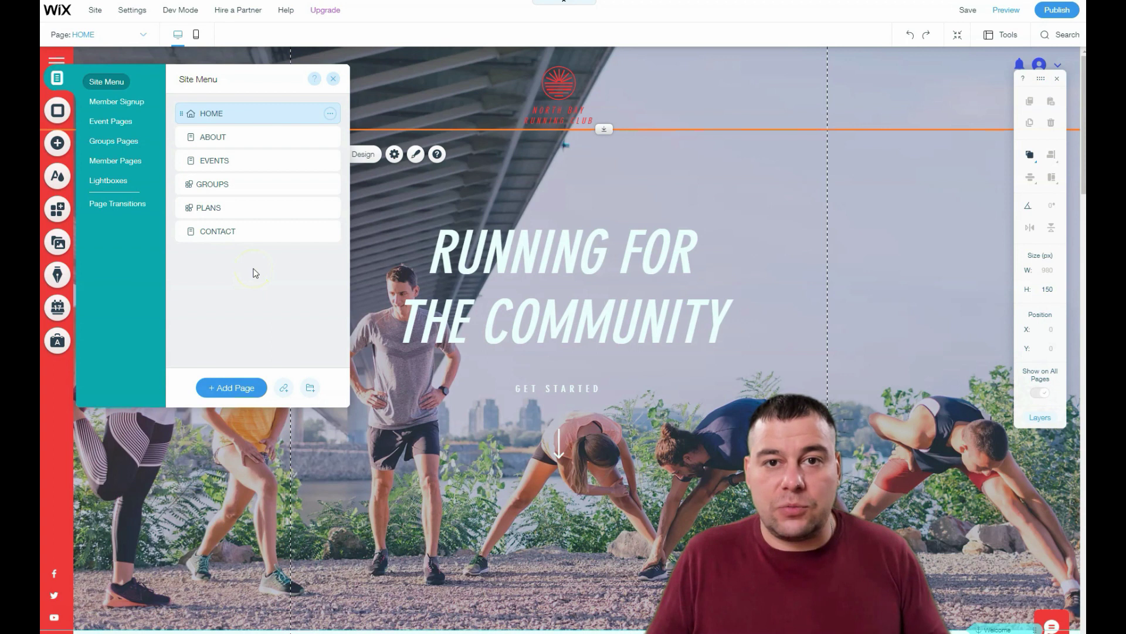
click(253, 269)
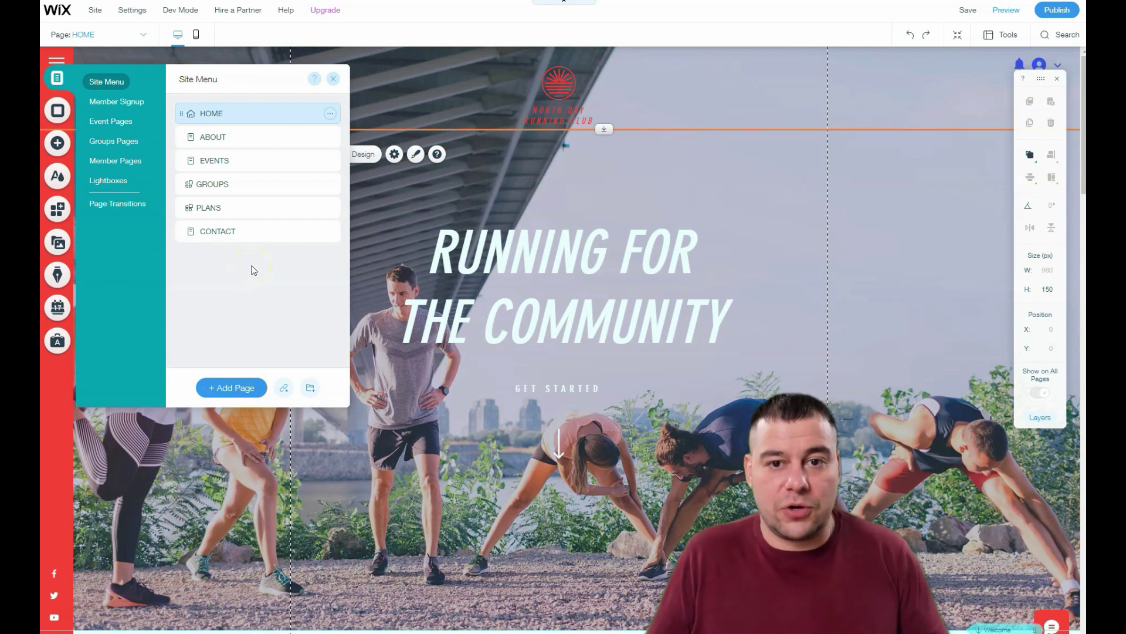
drag(254, 138, 214, 141)
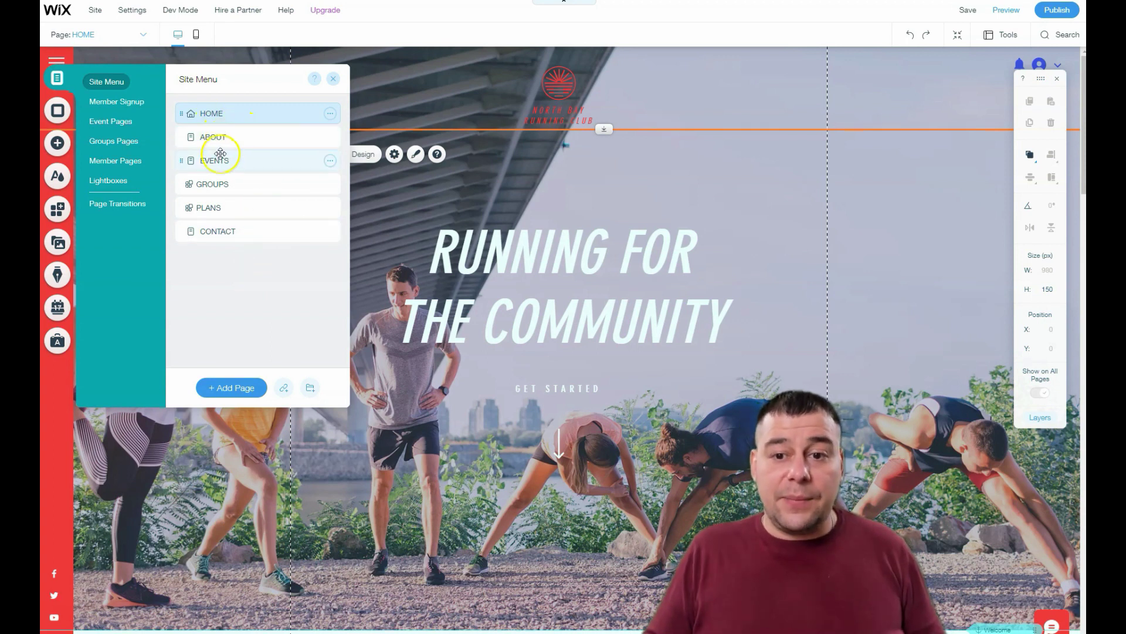
click(331, 115)
click(352, 114)
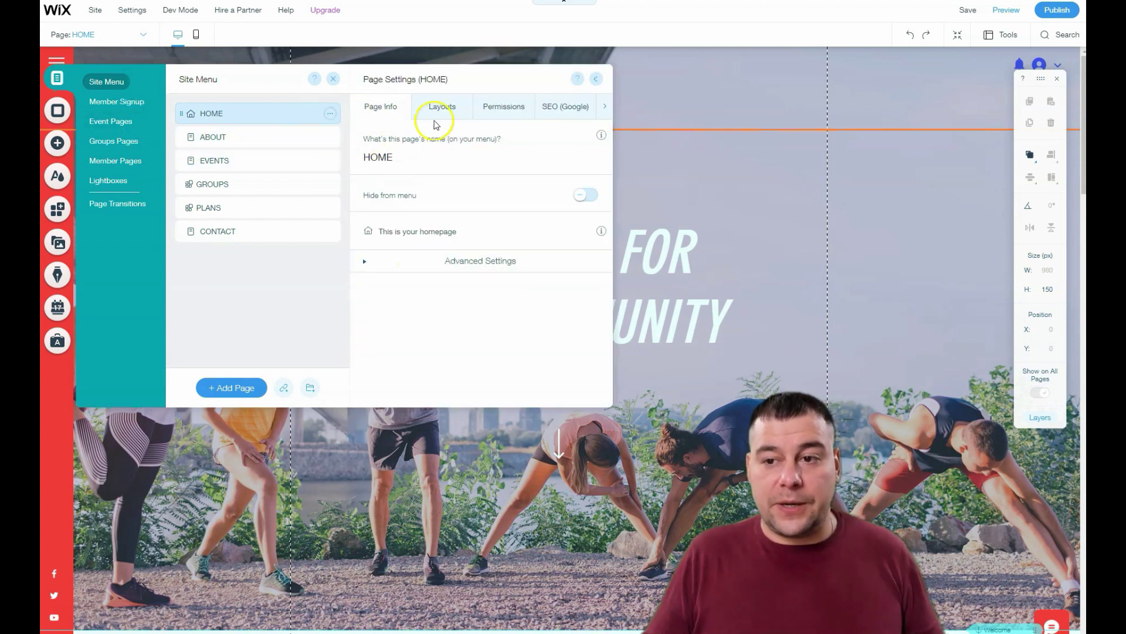
Check the HOME page's layout, then its Permissions showing Everyone can view it.
click(434, 115)
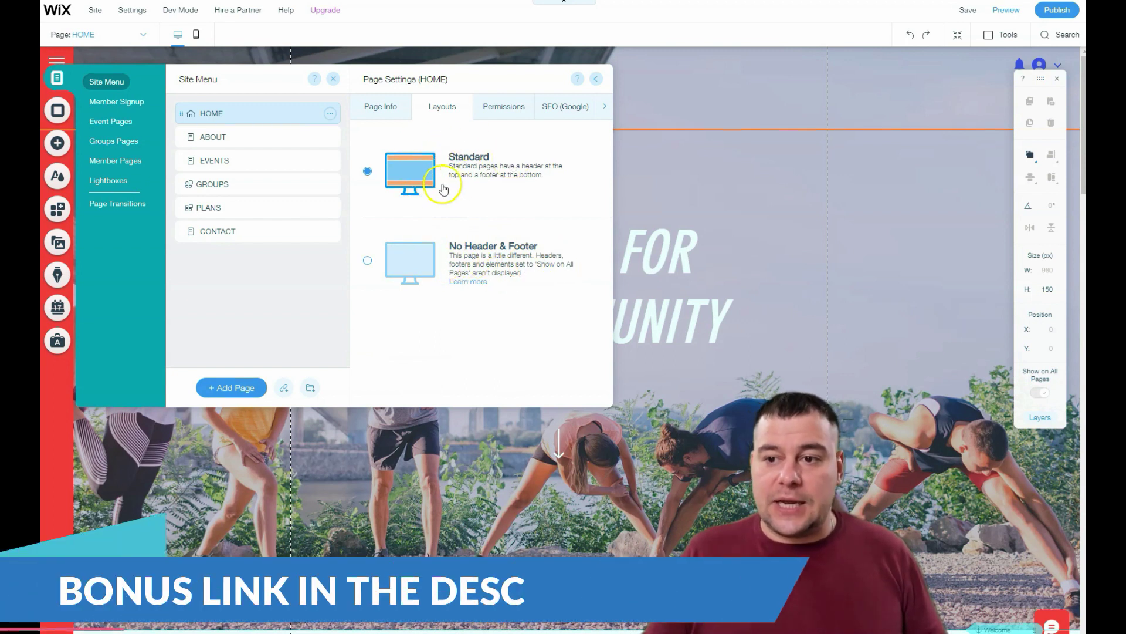
click(503, 108)
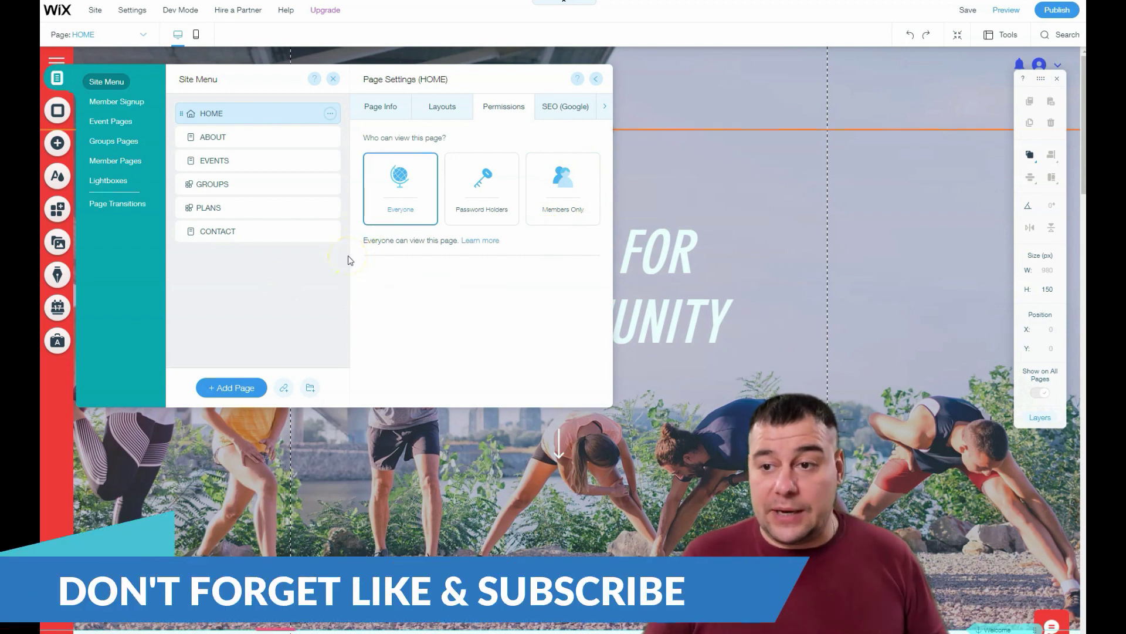
Review the HOME page's SEO (Google) and Social Share settings, then dismiss its options menu.
click(553, 108)
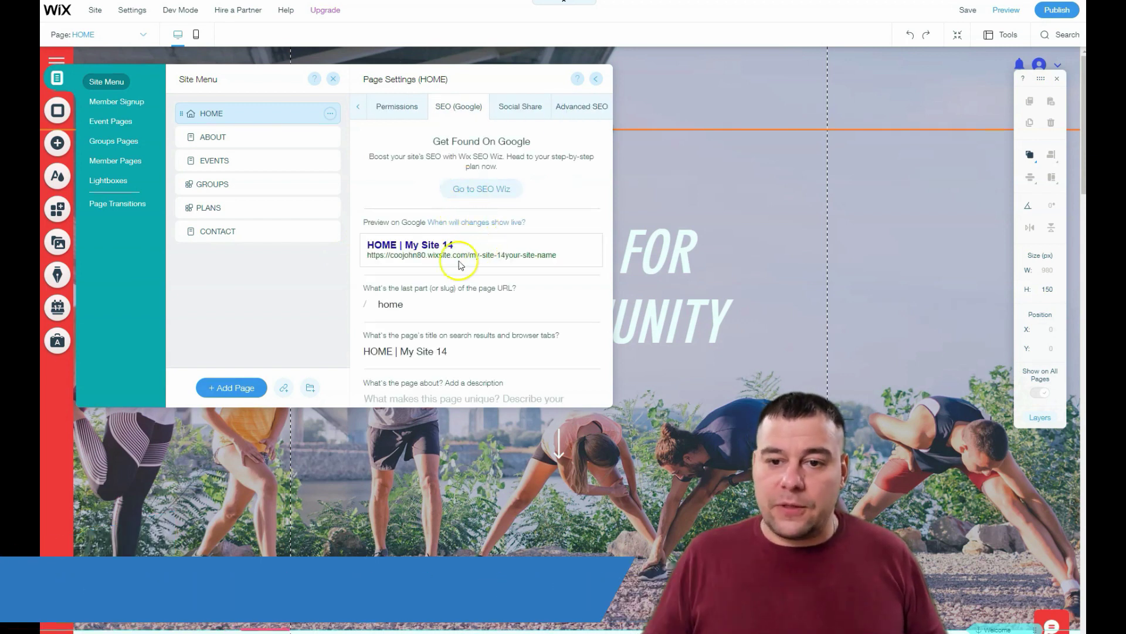
scroll(467, 276, down, 2)
scroll(472, 273, up, 2)
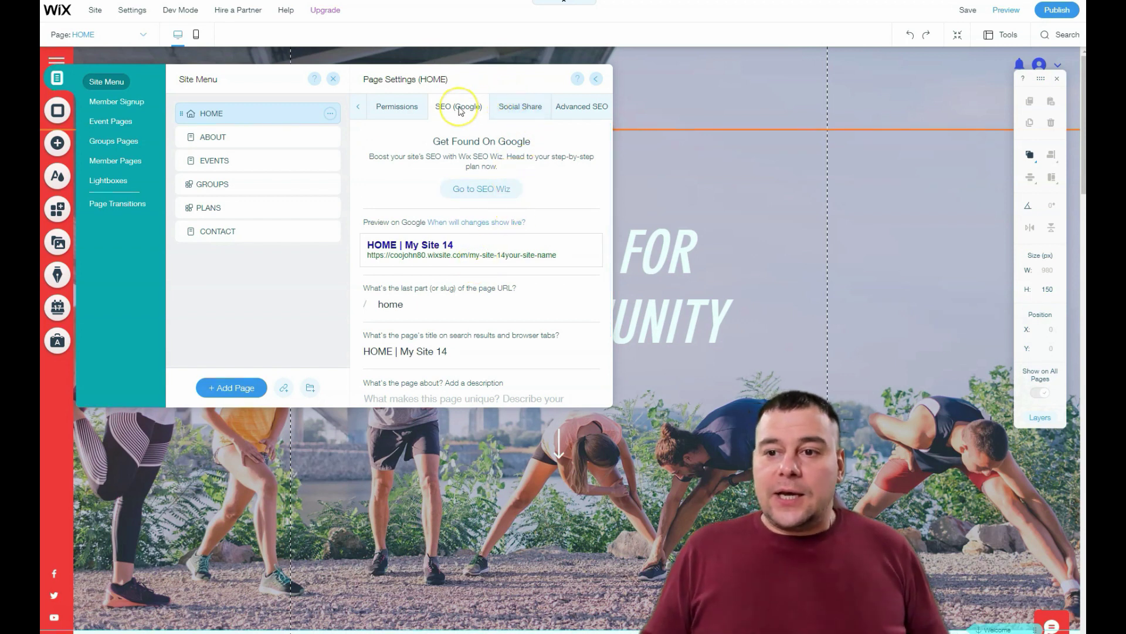
click(512, 110)
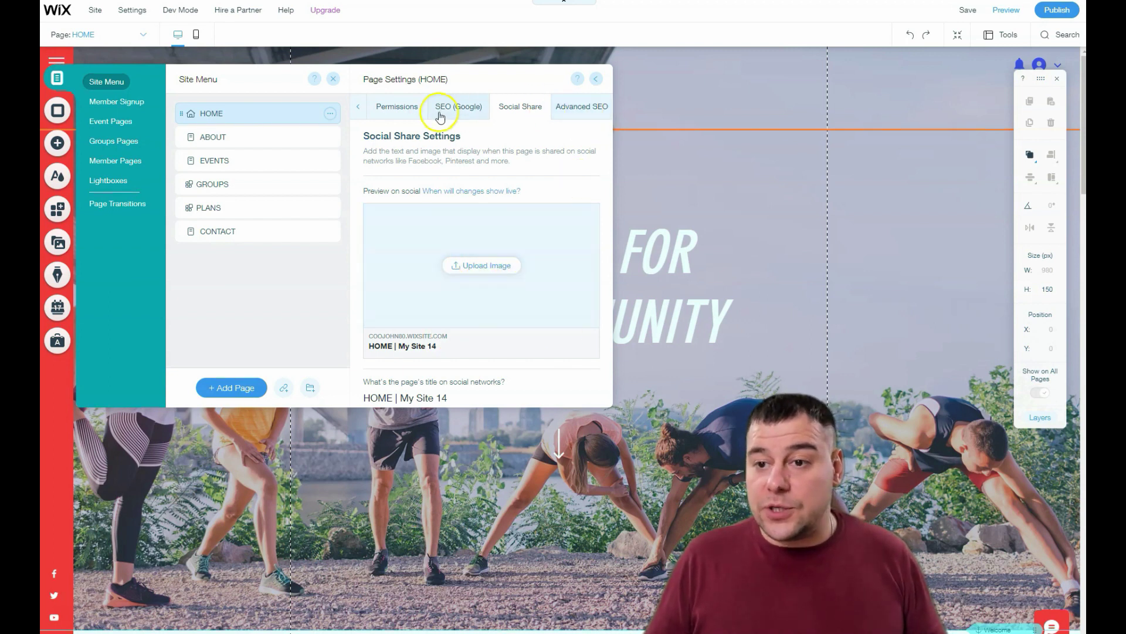
click(331, 115)
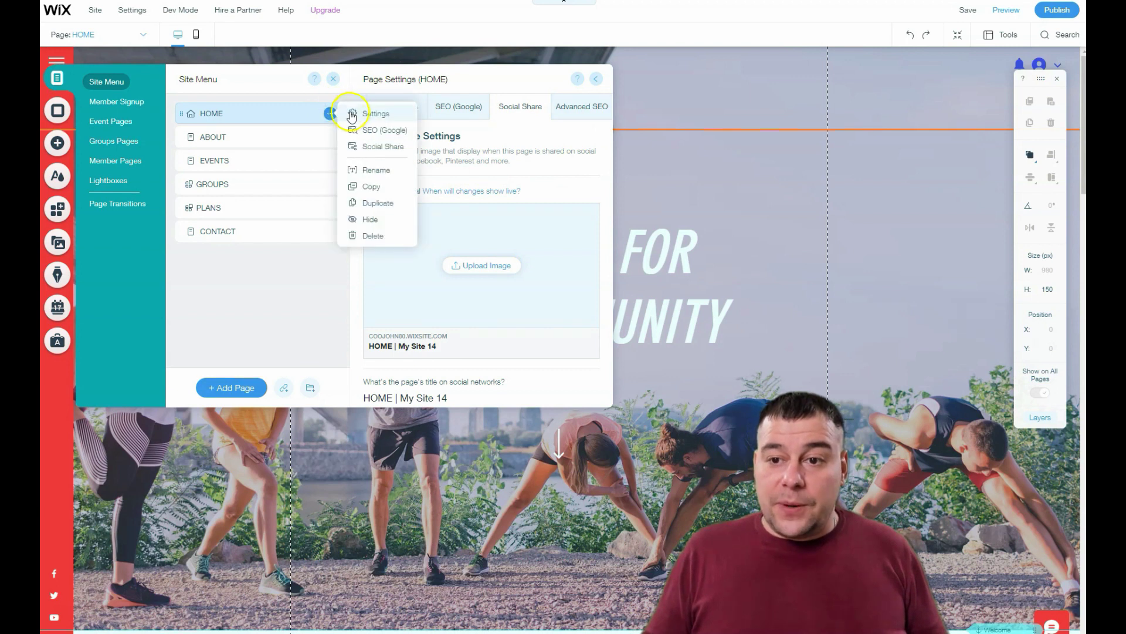
click(351, 115)
Close the site menu and page settings and bring up the Add elements panel.
click(336, 81)
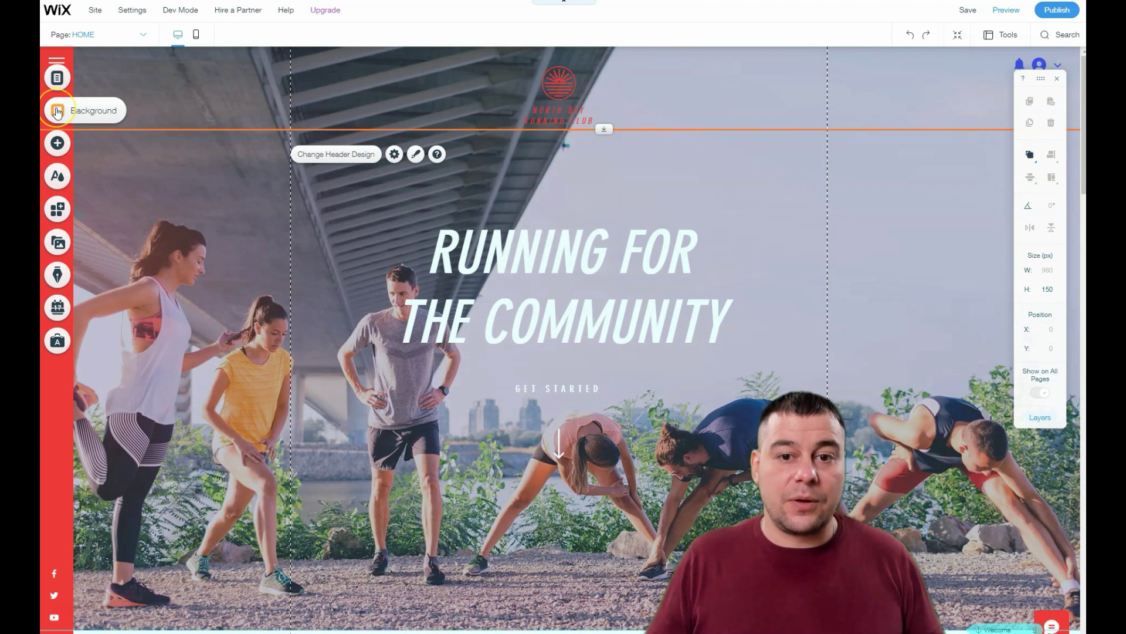
click(63, 144)
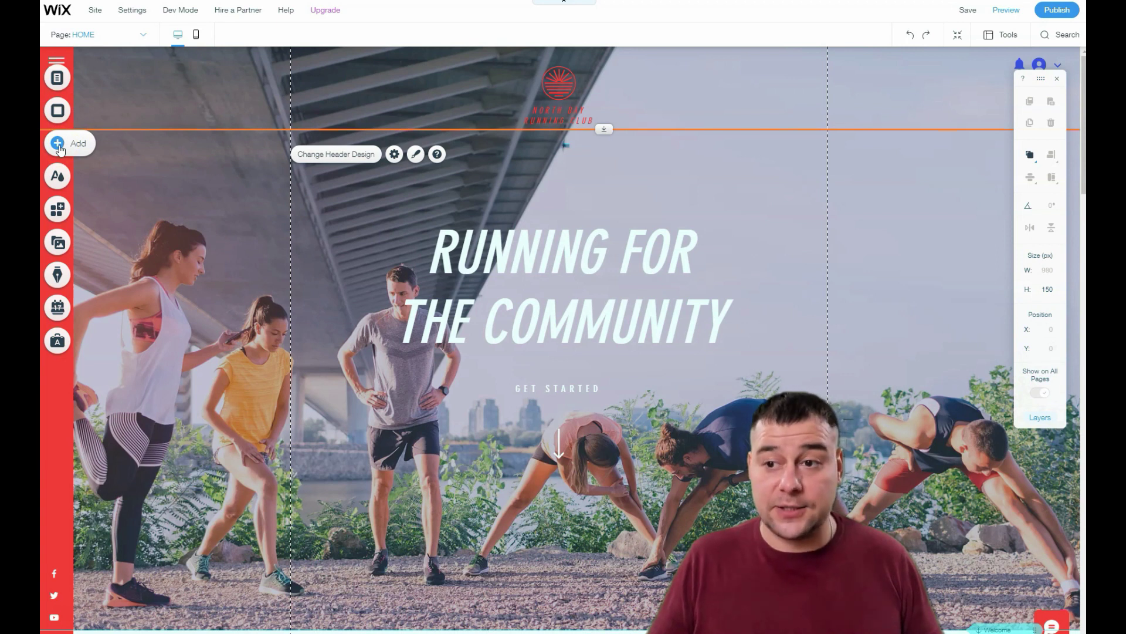
click(59, 147)
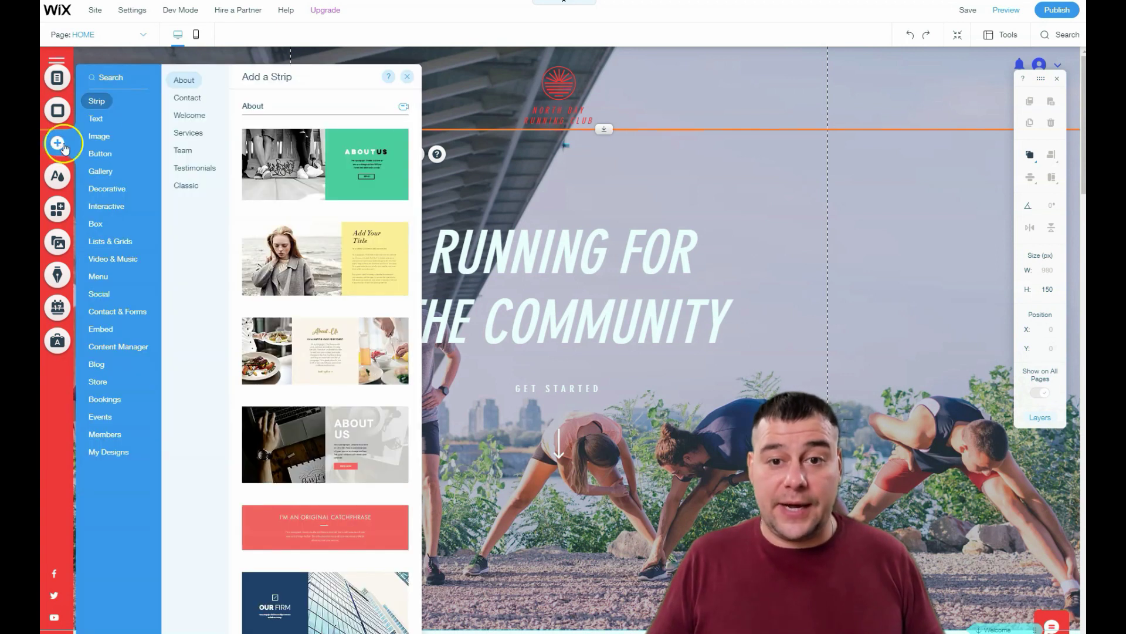
Browse the Text, Image, Button, Interactive and Gallery elements, ending on the Strip designs.
click(95, 119)
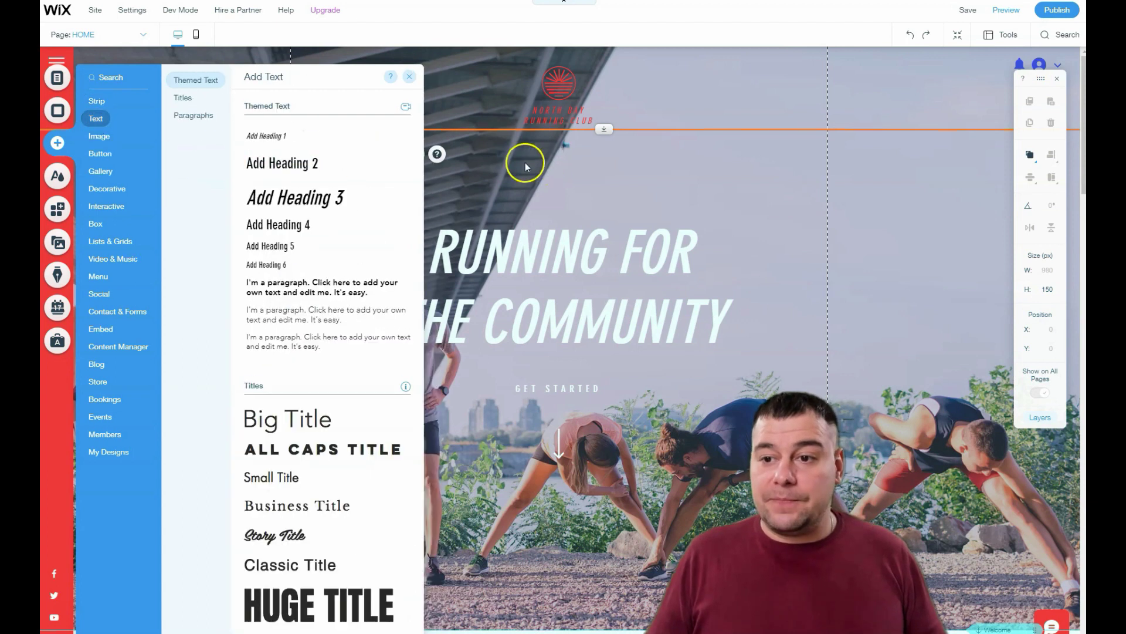
click(97, 137)
click(99, 154)
click(94, 210)
click(101, 167)
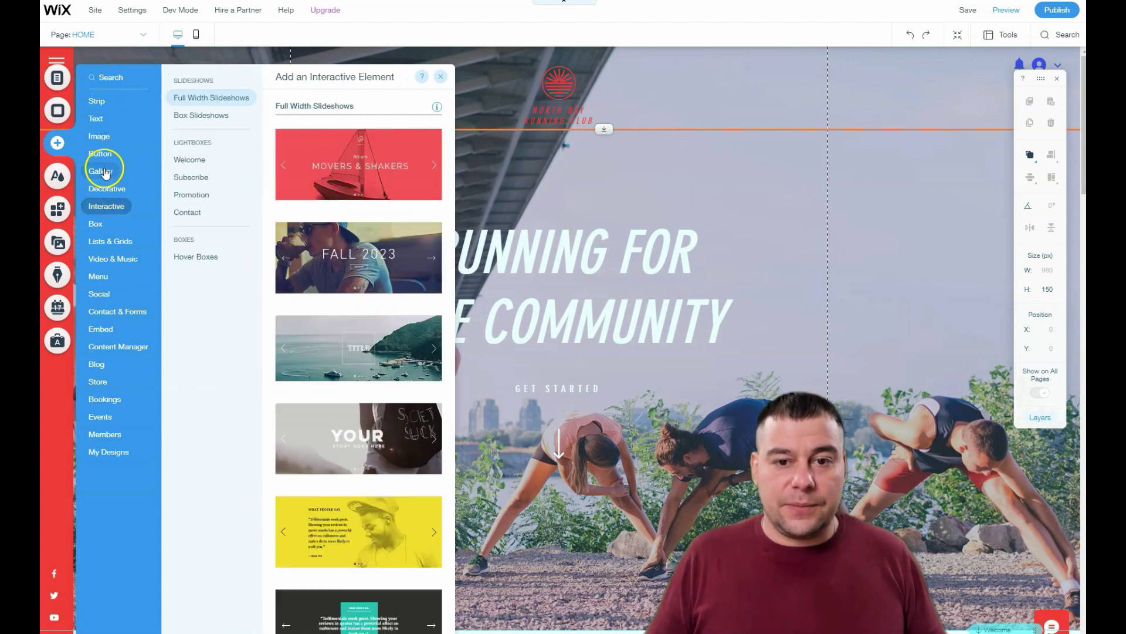
click(99, 120)
click(99, 135)
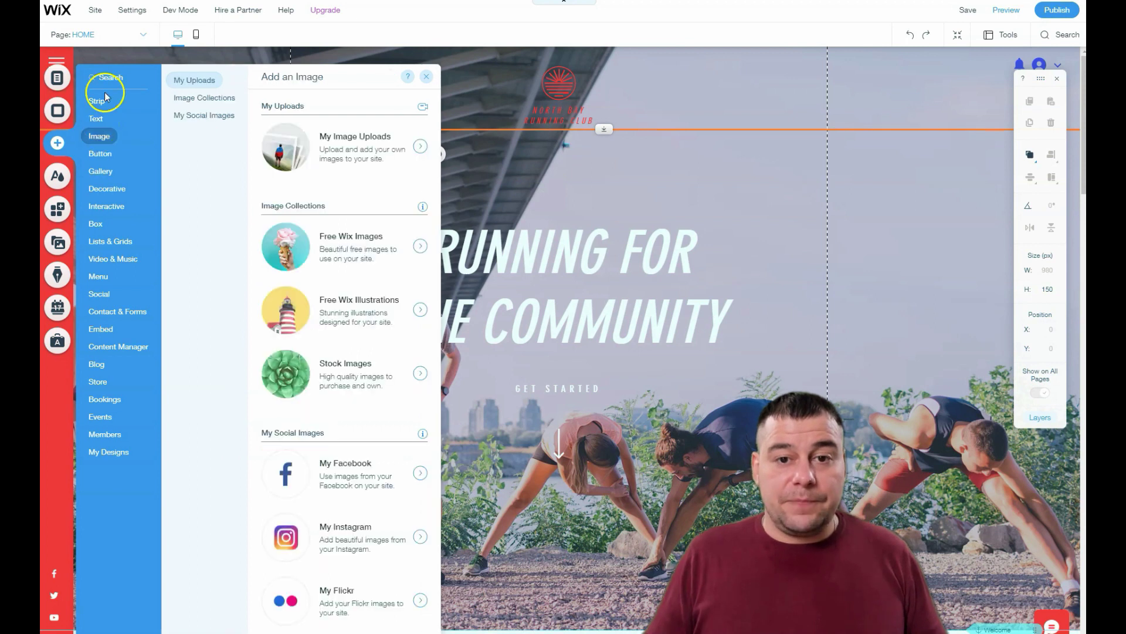
click(100, 102)
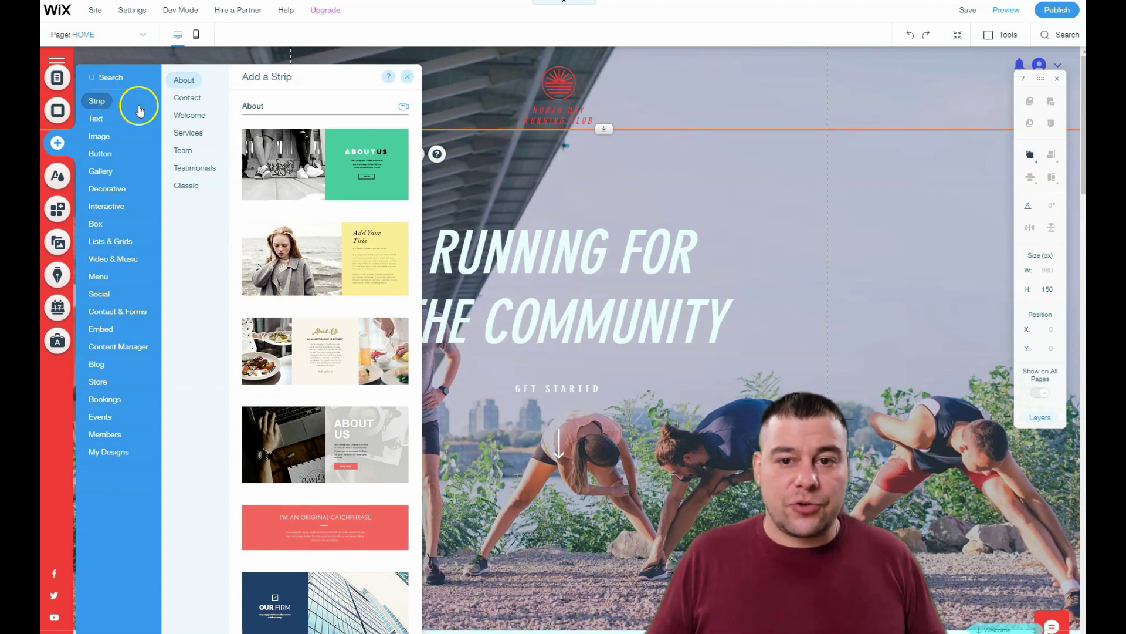
Look through the Welcome, Services, Team, About and Testimonials strip designs, ending on Contact.
click(187, 97)
click(189, 115)
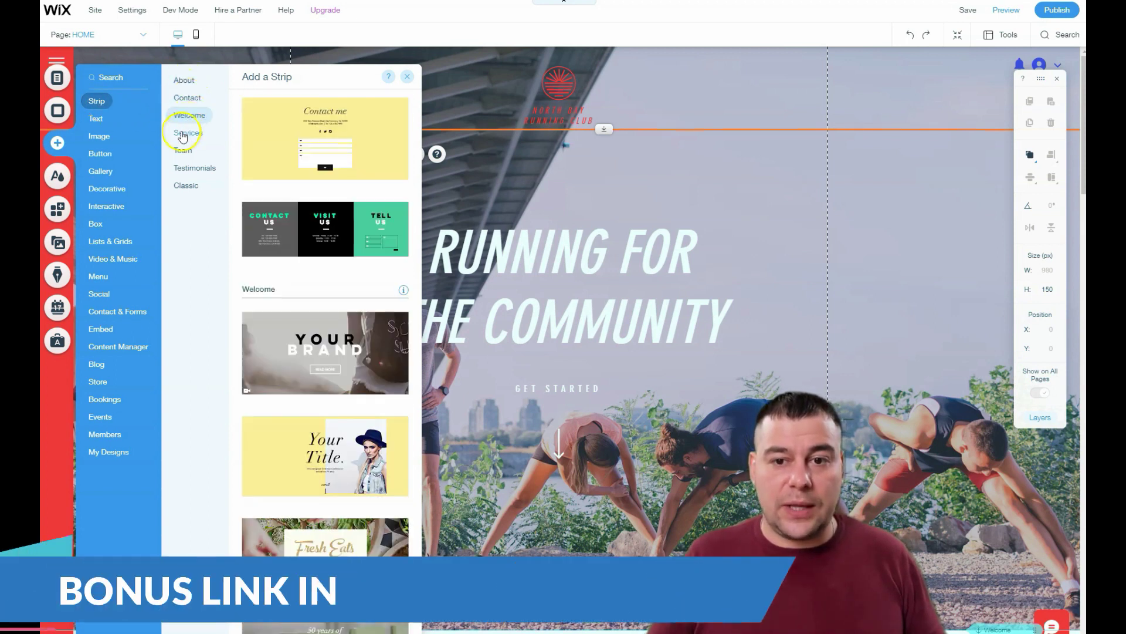
click(181, 150)
click(189, 117)
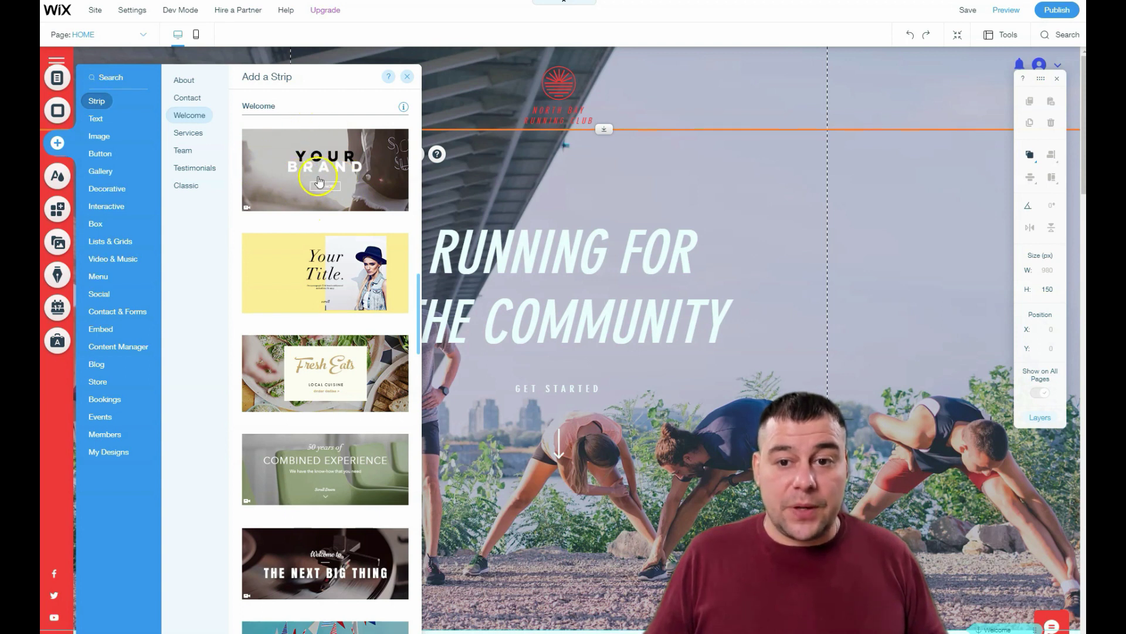
click(186, 133)
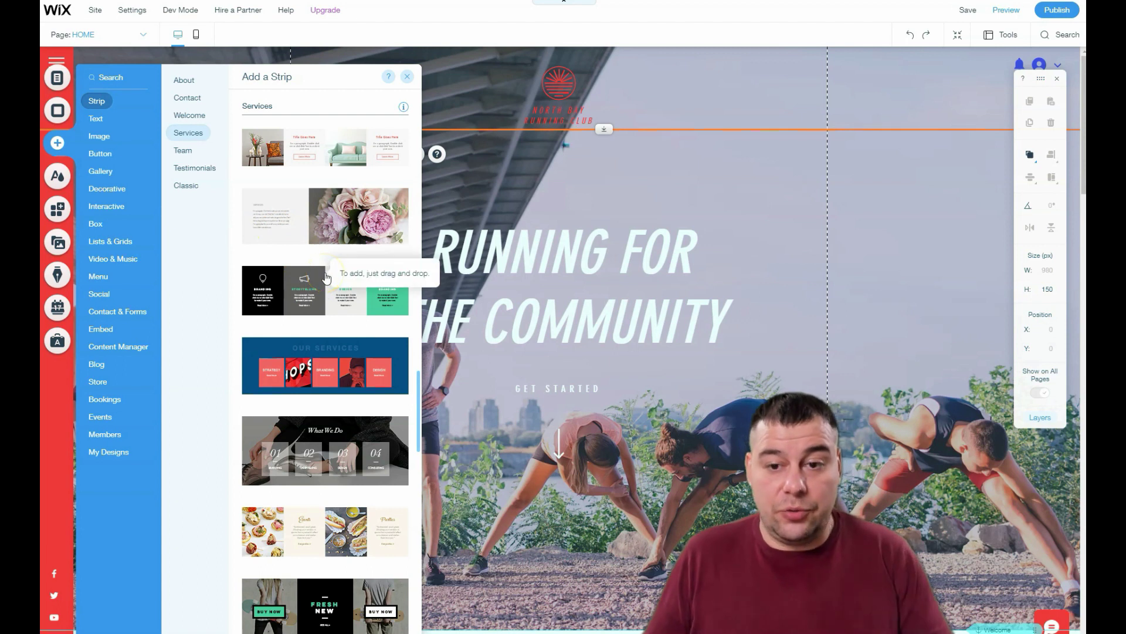
click(183, 154)
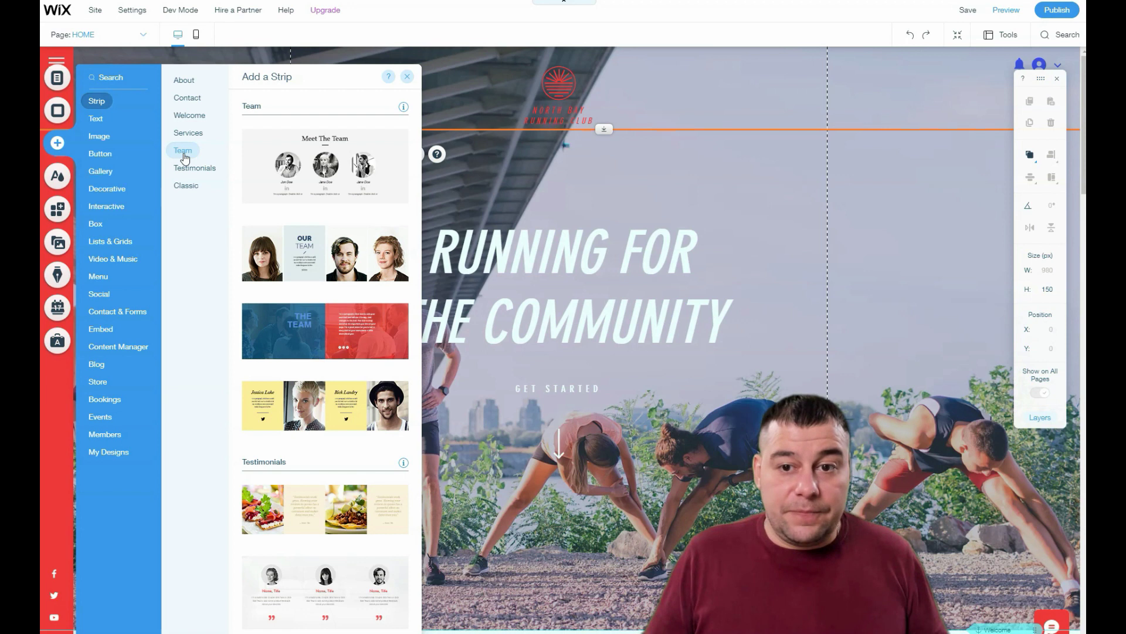
click(186, 99)
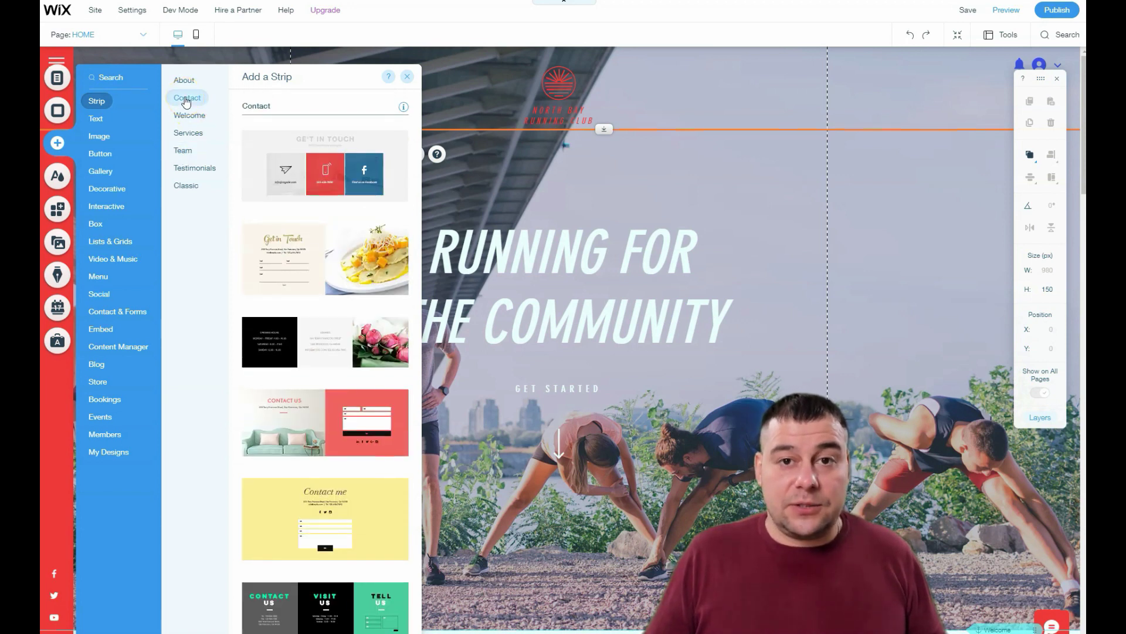
click(180, 85)
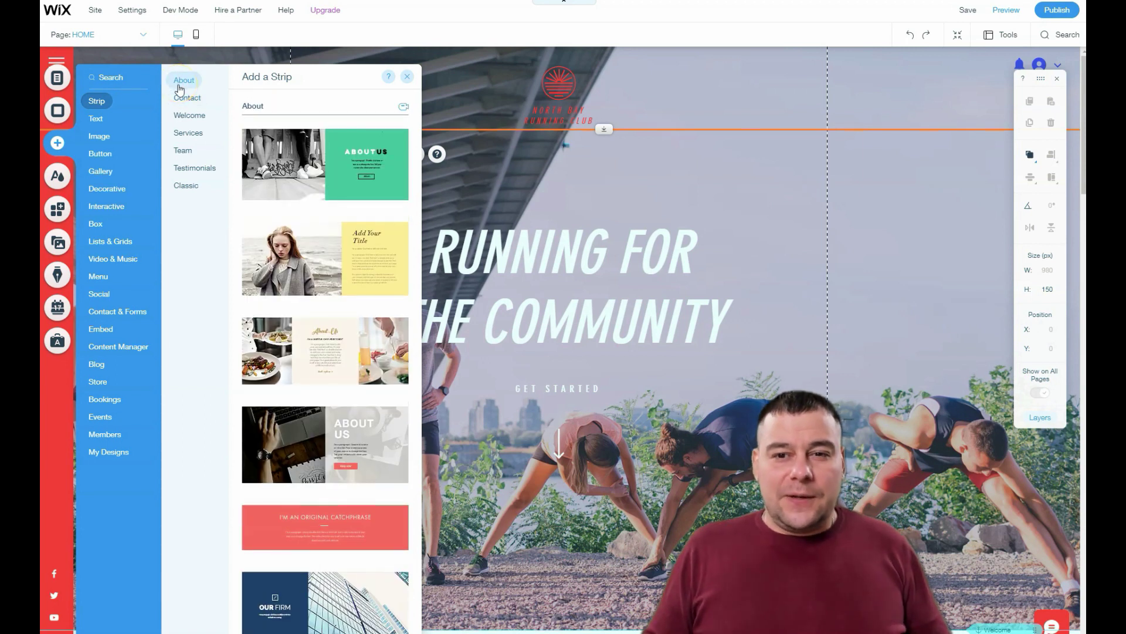
click(187, 168)
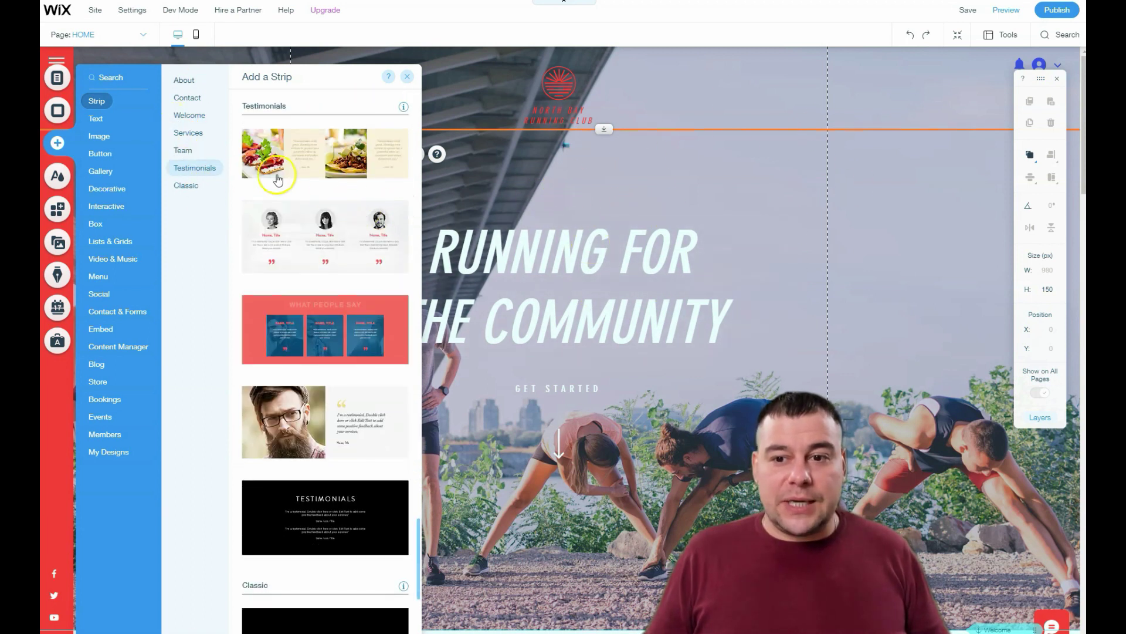
click(184, 99)
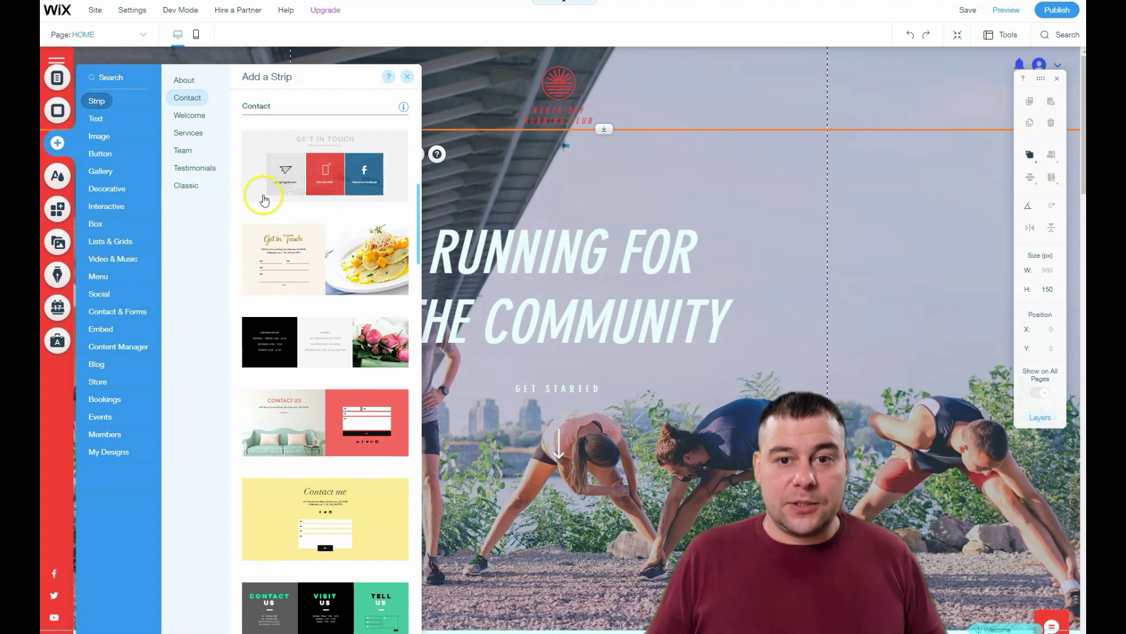
Add a trial Heading 2 text above the hero headline, then delete it.
click(100, 123)
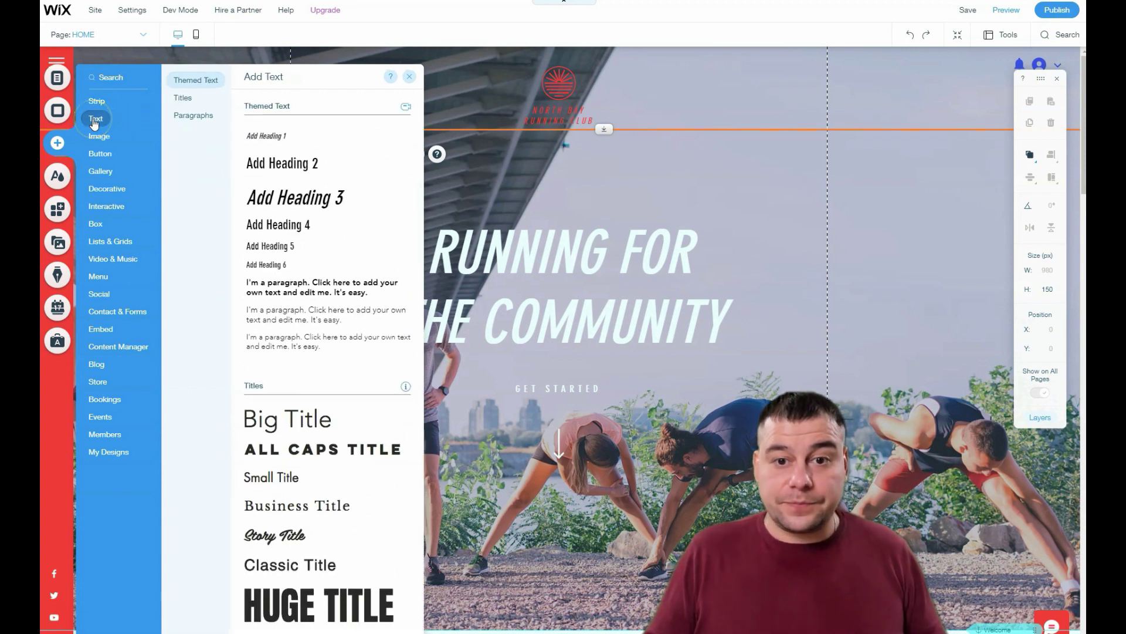
scroll(340, 364, down, 6)
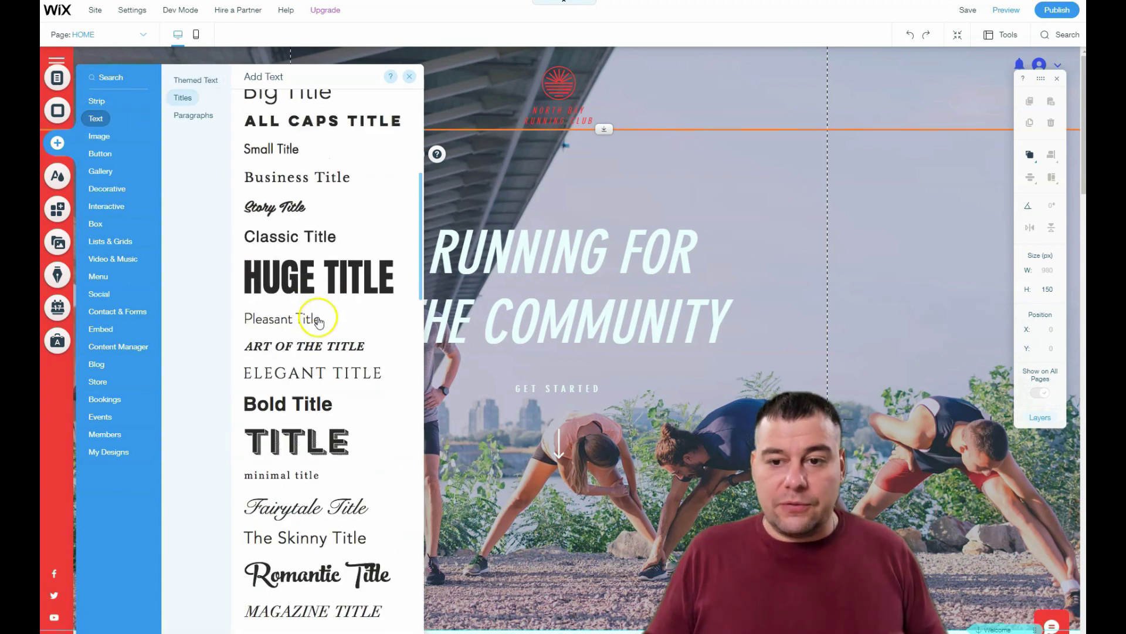
scroll(315, 320, up, 5)
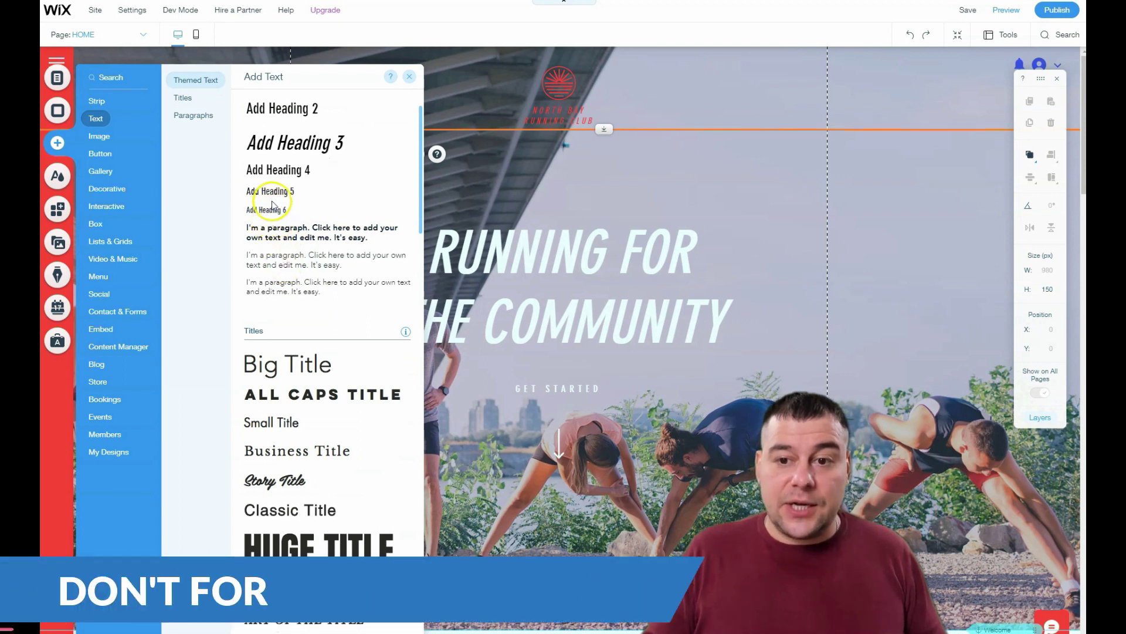
scroll(273, 170, up, 1)
drag(274, 170, 601, 188)
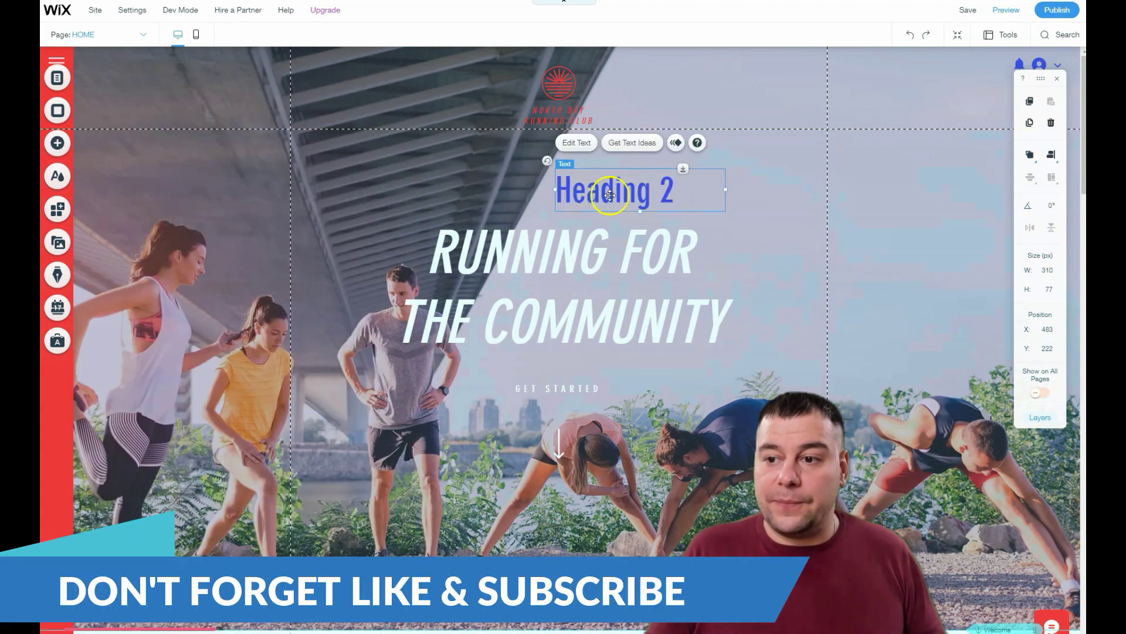
right_click(657, 195)
click(681, 410)
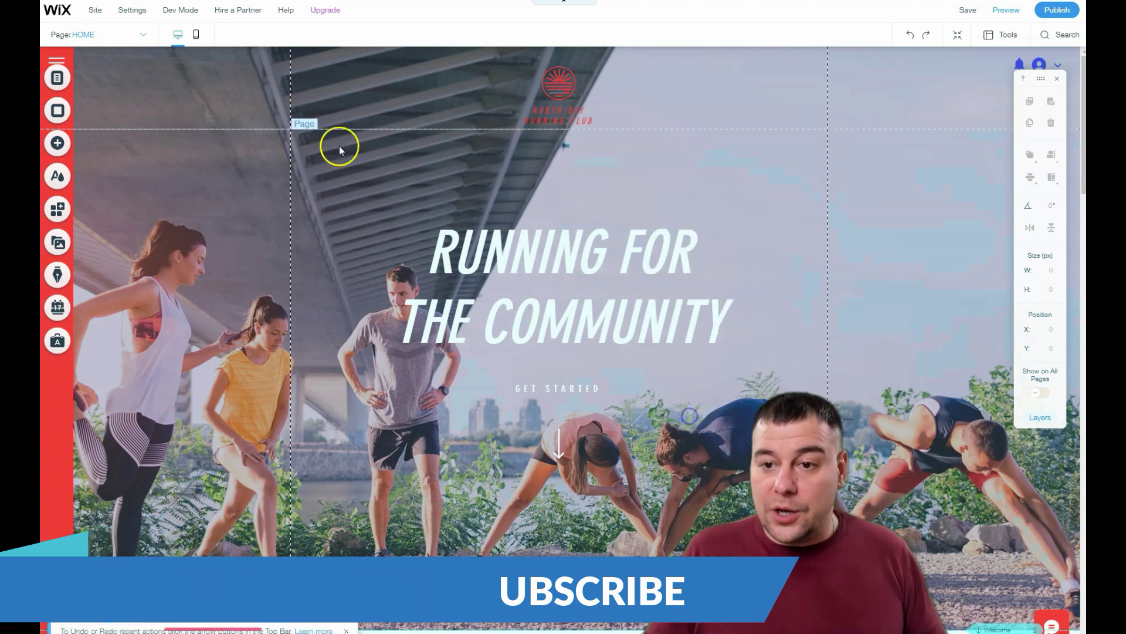
Add a Big Title text to the hero, move it upward, then delete it.
click(57, 142)
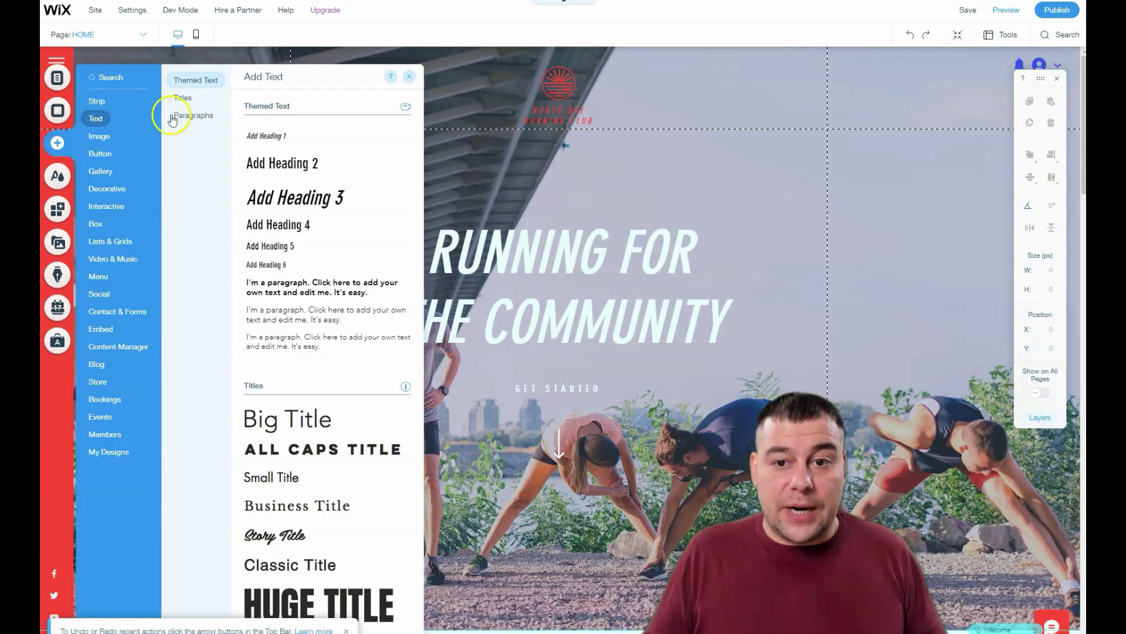
click(304, 420)
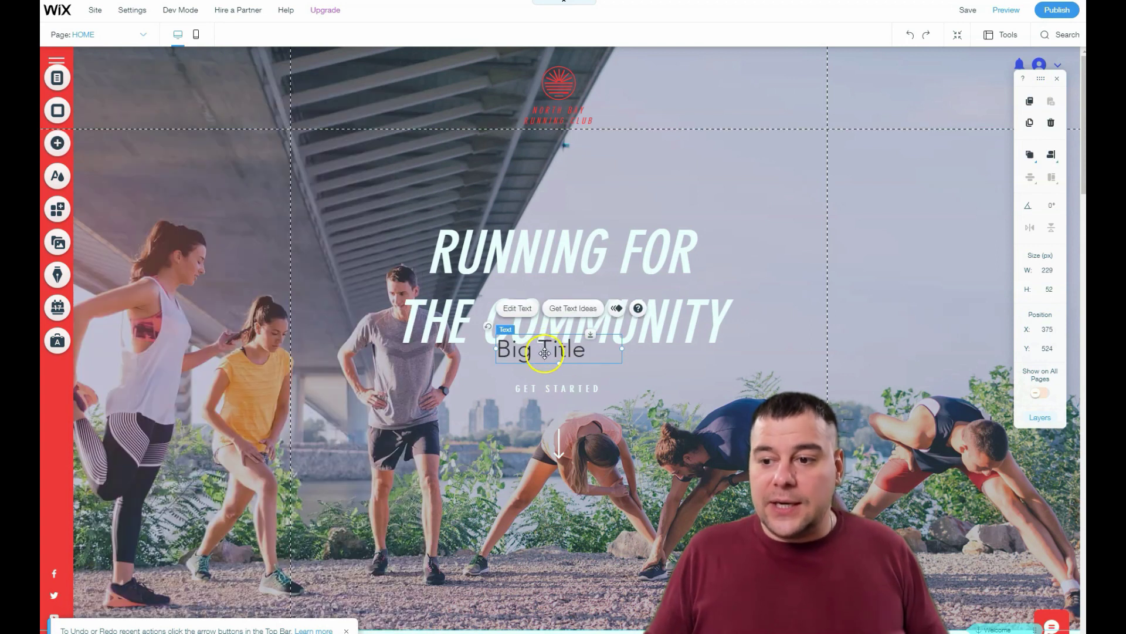
drag(545, 353, 555, 293)
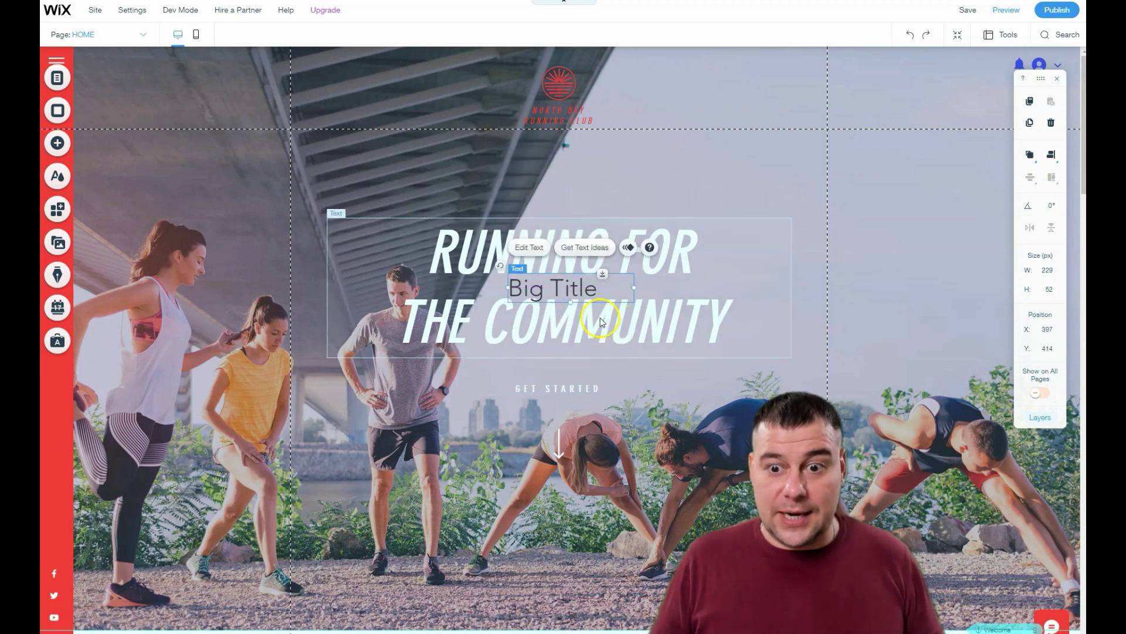
right_click(579, 288)
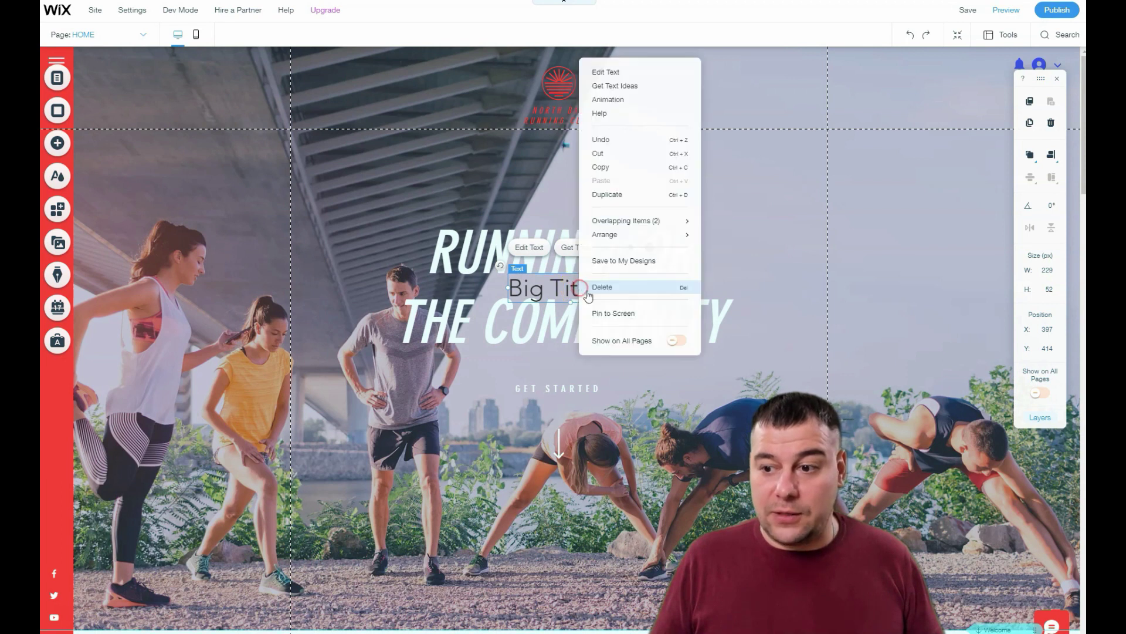
click(637, 287)
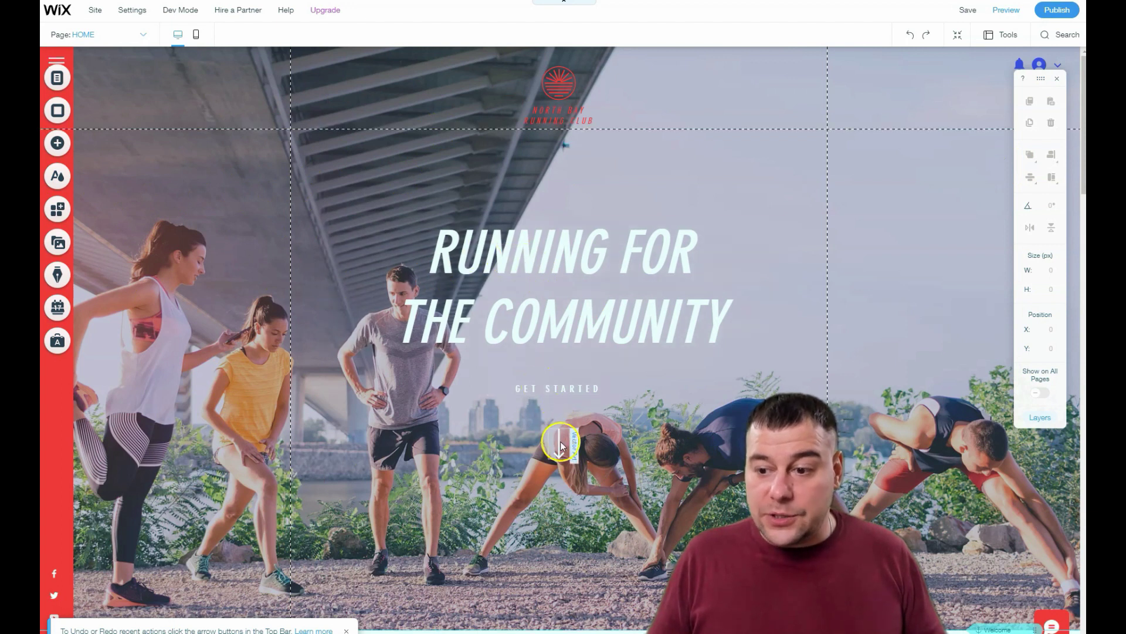
Style the RUNNING FOR THE COMMUNITY headline in Oswald at 80 px, italic.
click(527, 269)
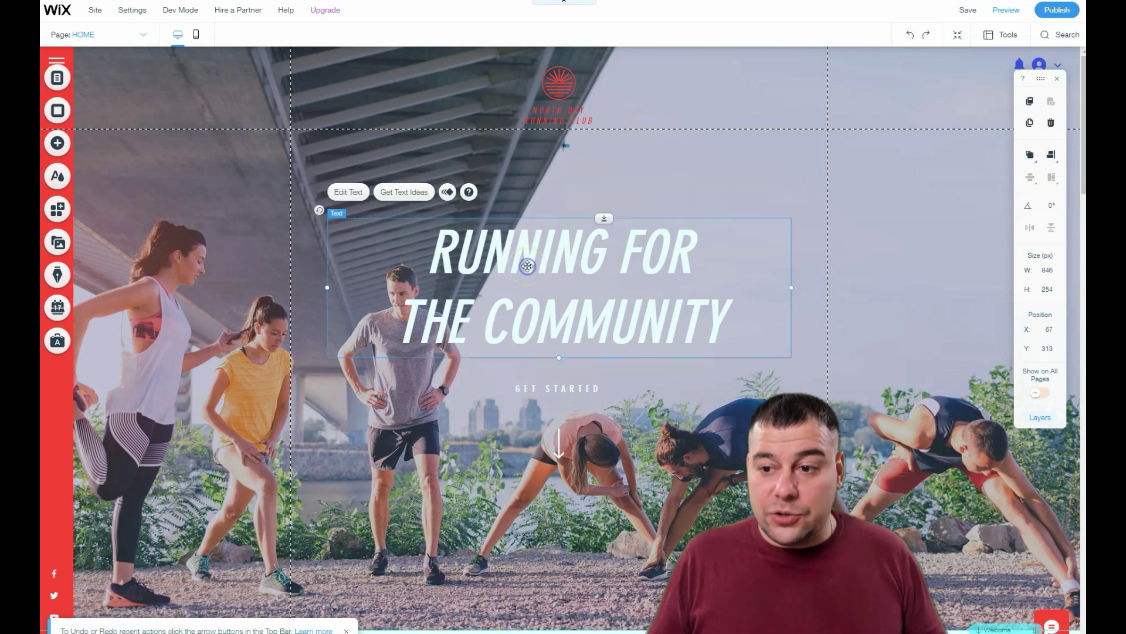
click(543, 268)
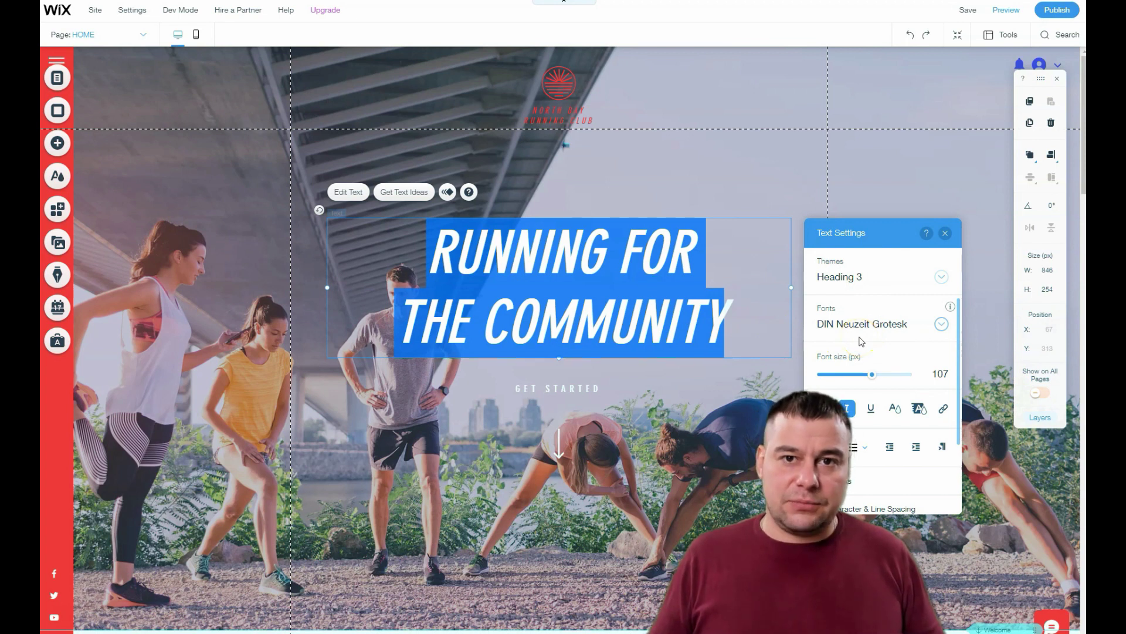
mouse_move(872, 379)
mouse_down()
mouse_move(846, 378)
mouse_move(860, 379)
mouse_up()
click(857, 329)
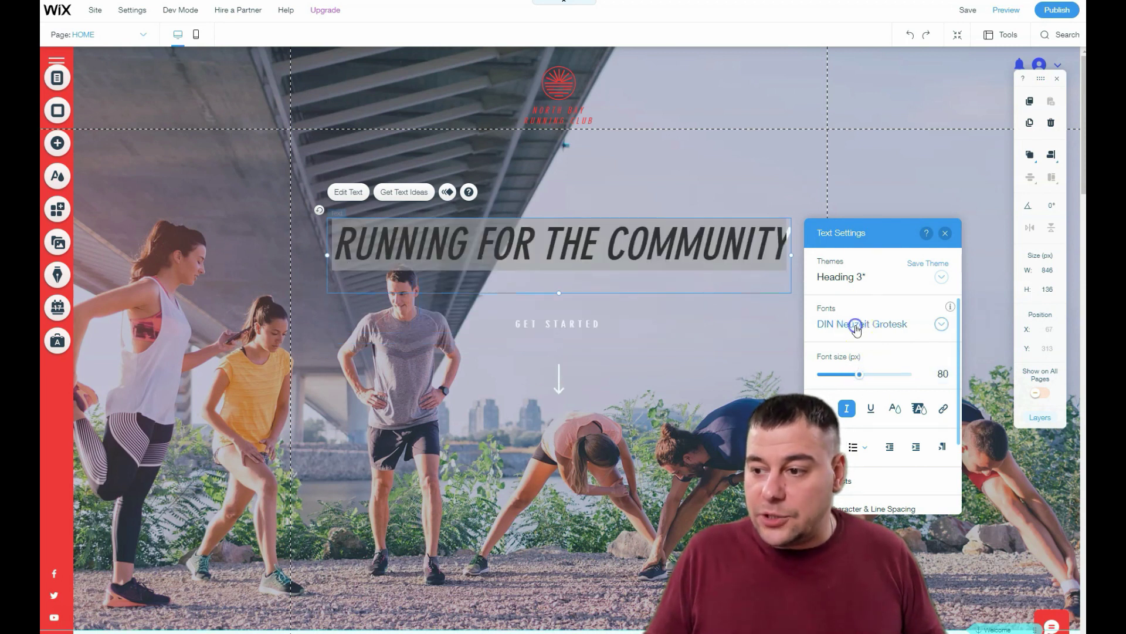
click(863, 420)
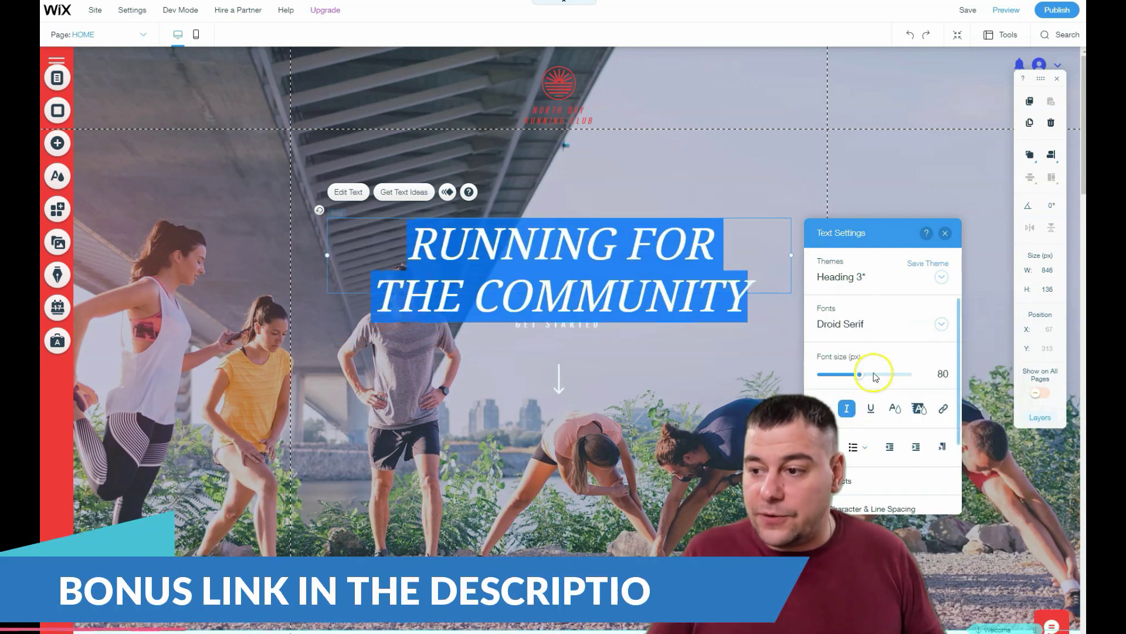
click(858, 324)
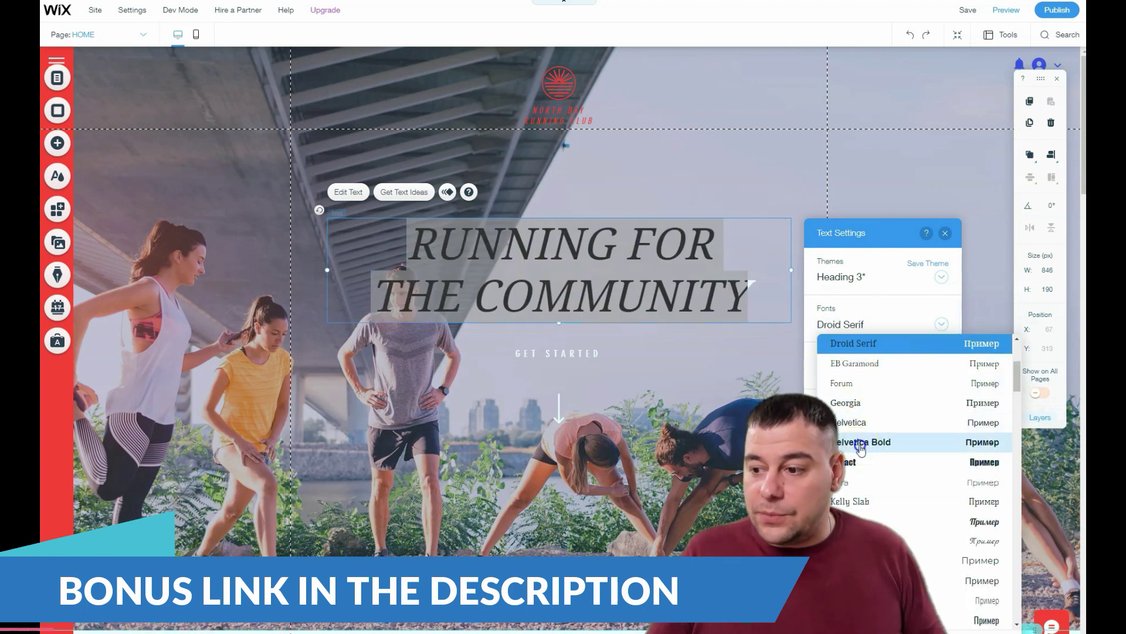
click(861, 444)
click(862, 326)
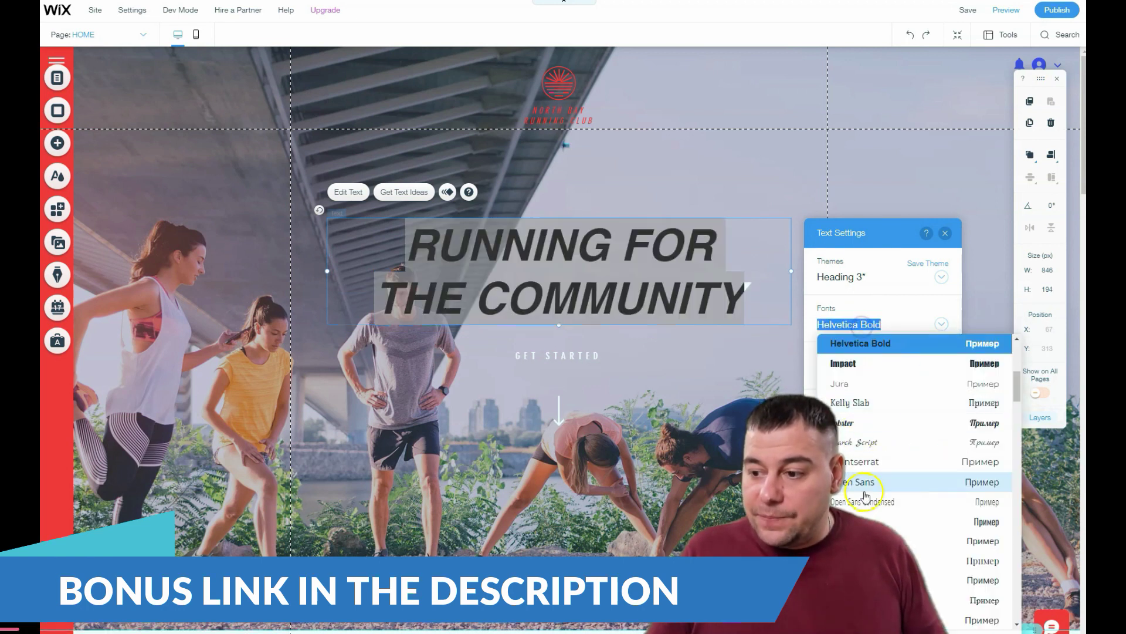
key(Escape)
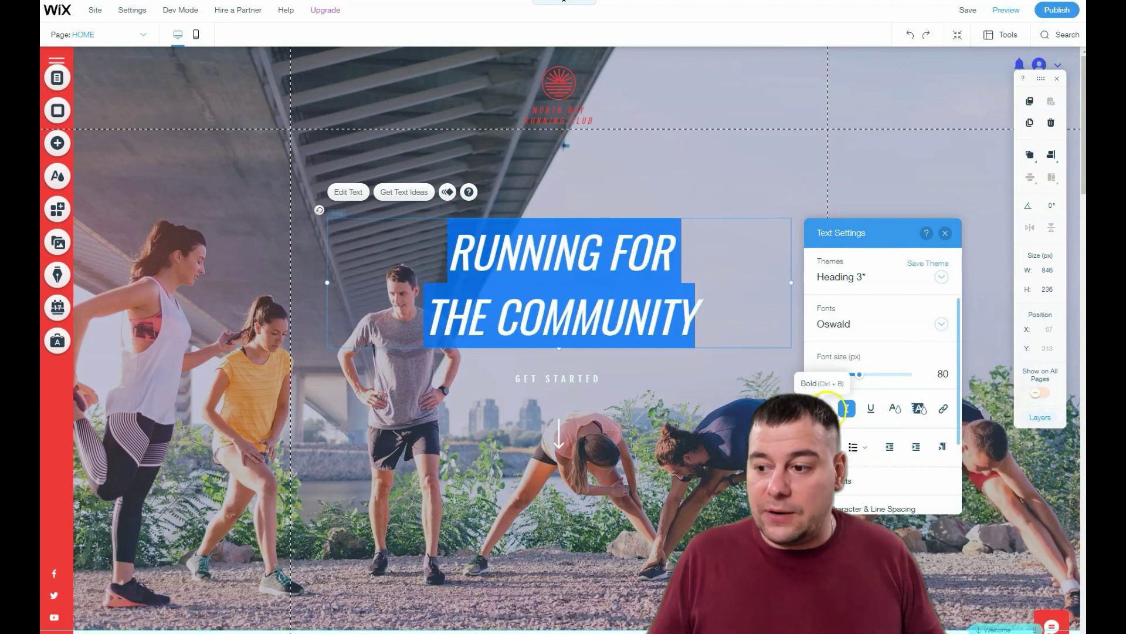
click(847, 409)
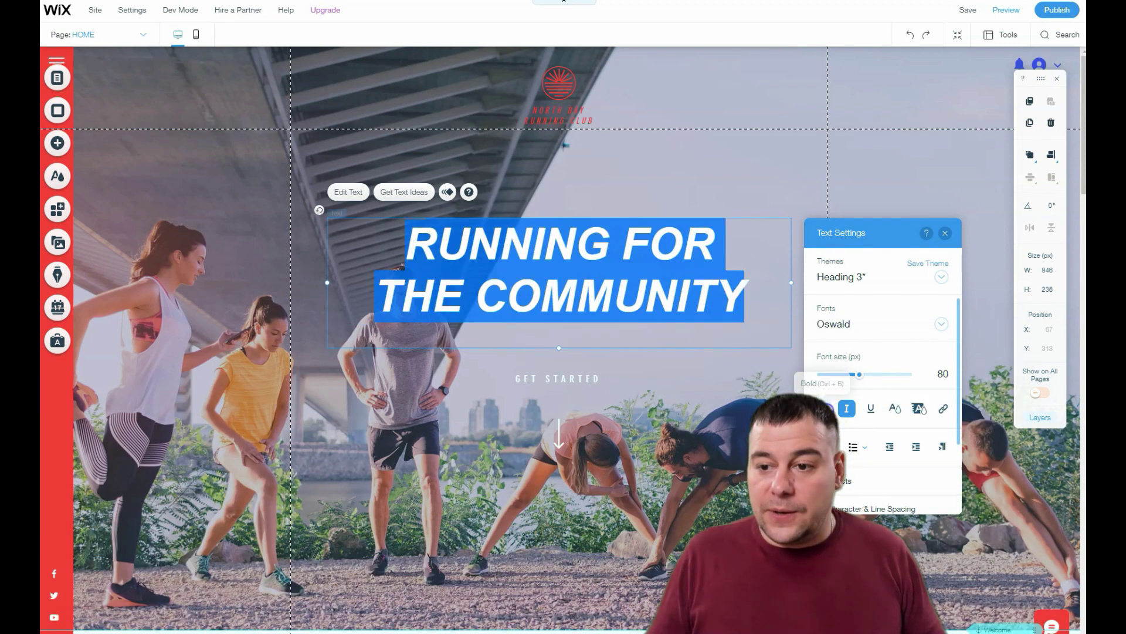
click(847, 409)
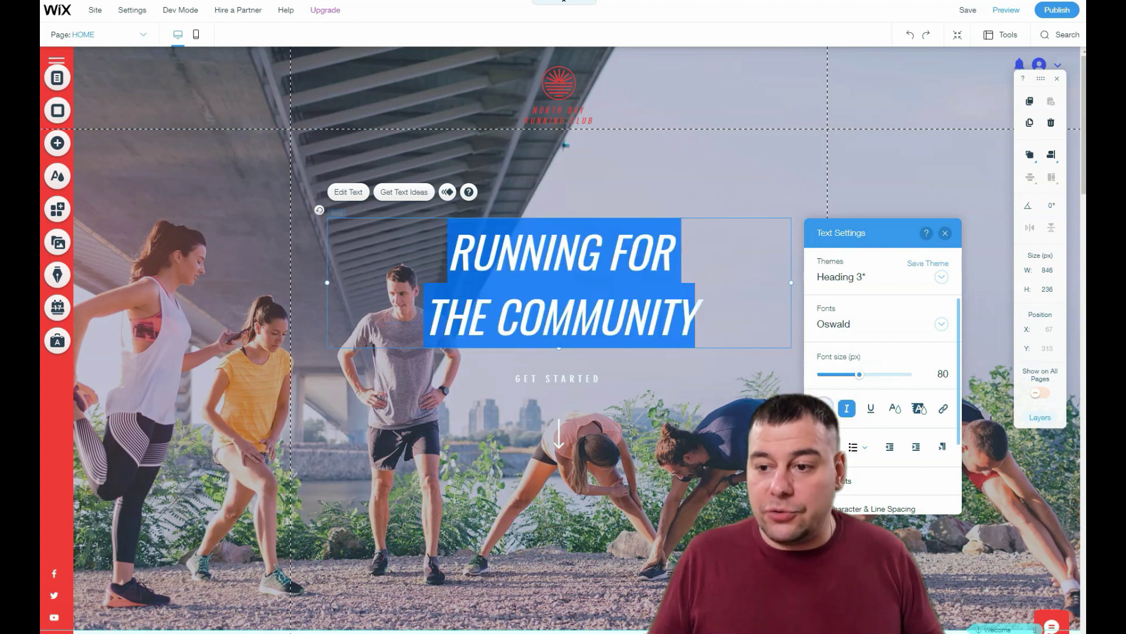
Place the grey six-icon Social Bar on the hero just above the headline.
click(631, 441)
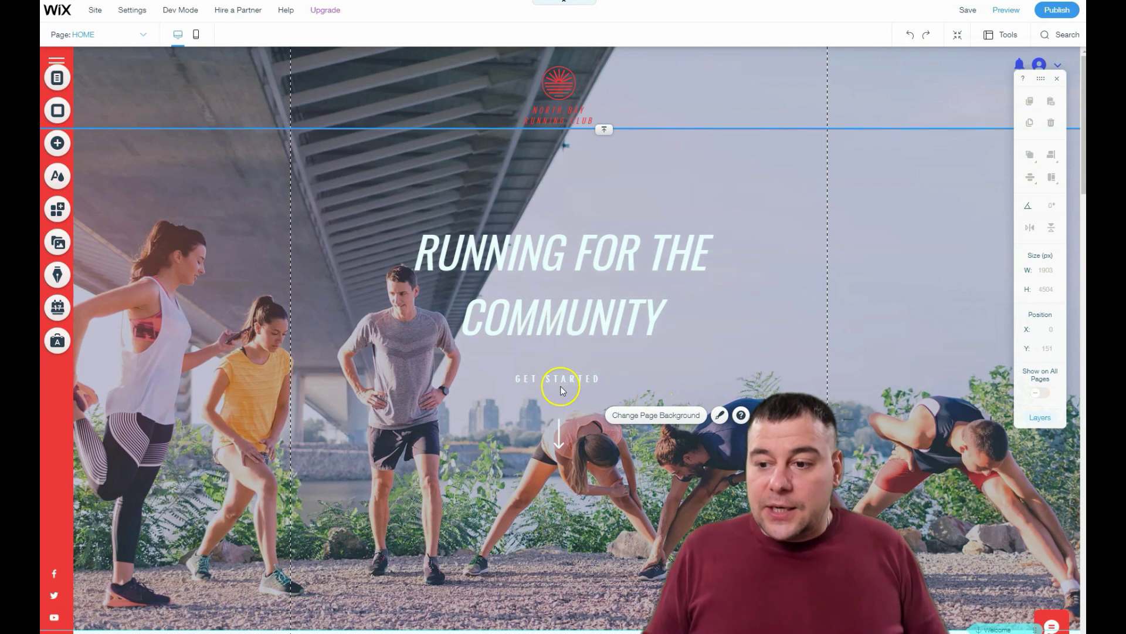
mouse_move(535, 377)
mouse_down()
mouse_move(549, 405)
mouse_move(543, 388)
mouse_up()
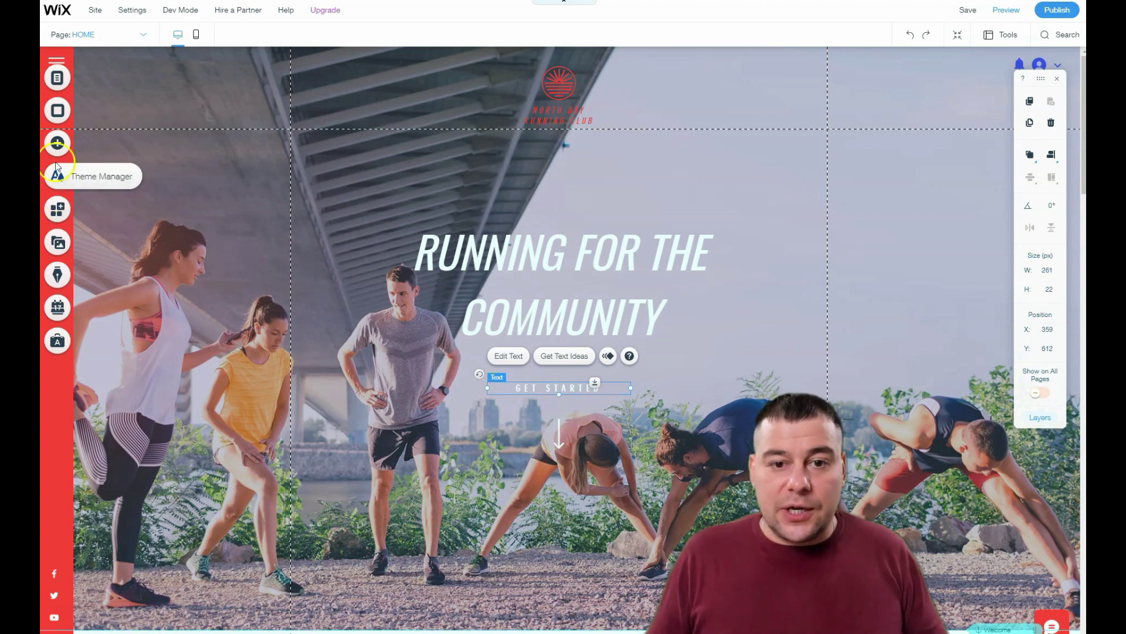
click(57, 143)
click(109, 207)
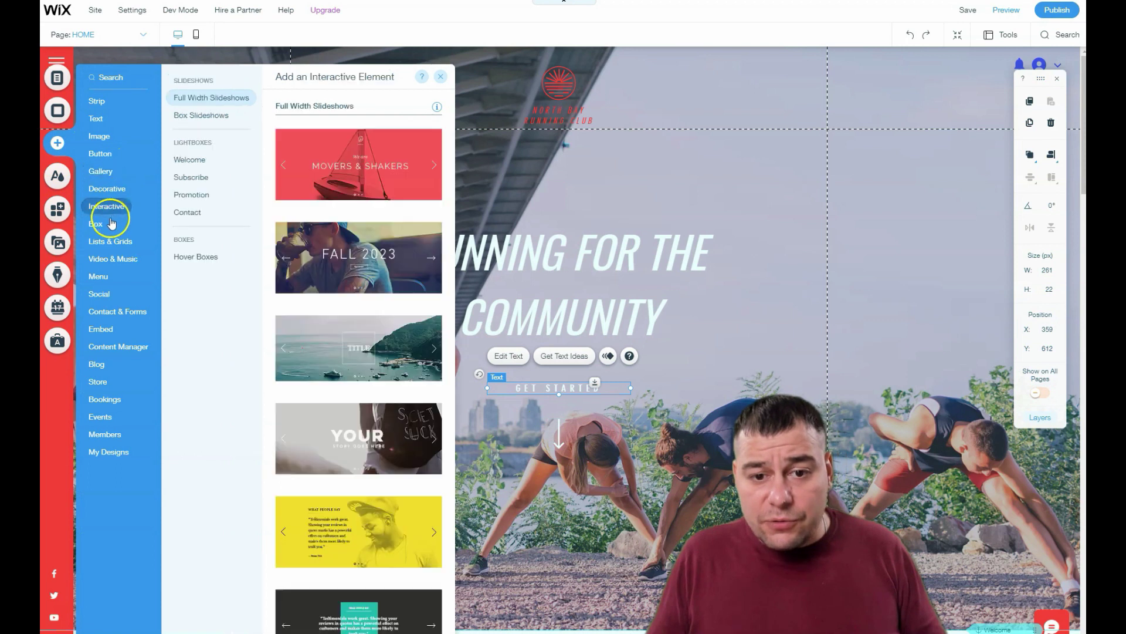
mouse_move(108, 295)
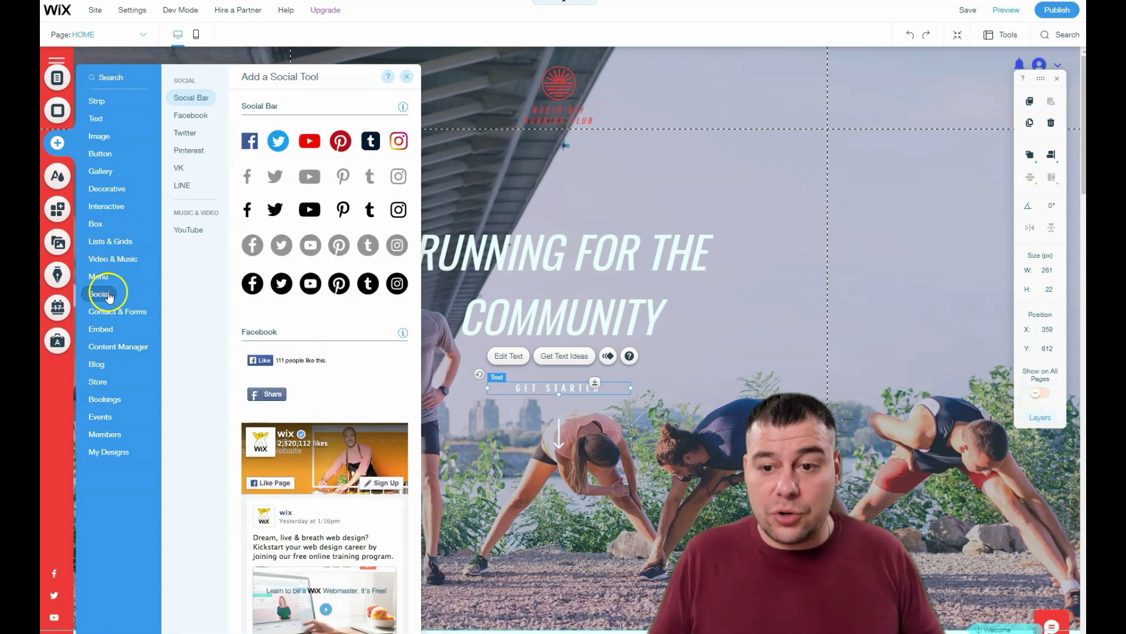
drag(319, 245, 535, 205)
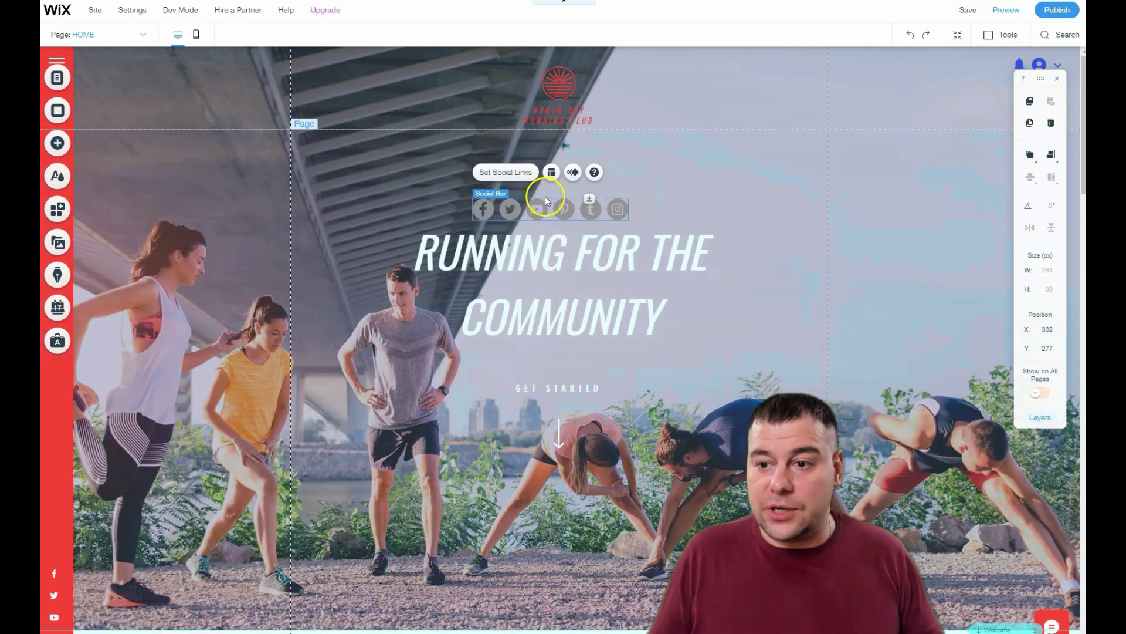
click(510, 209)
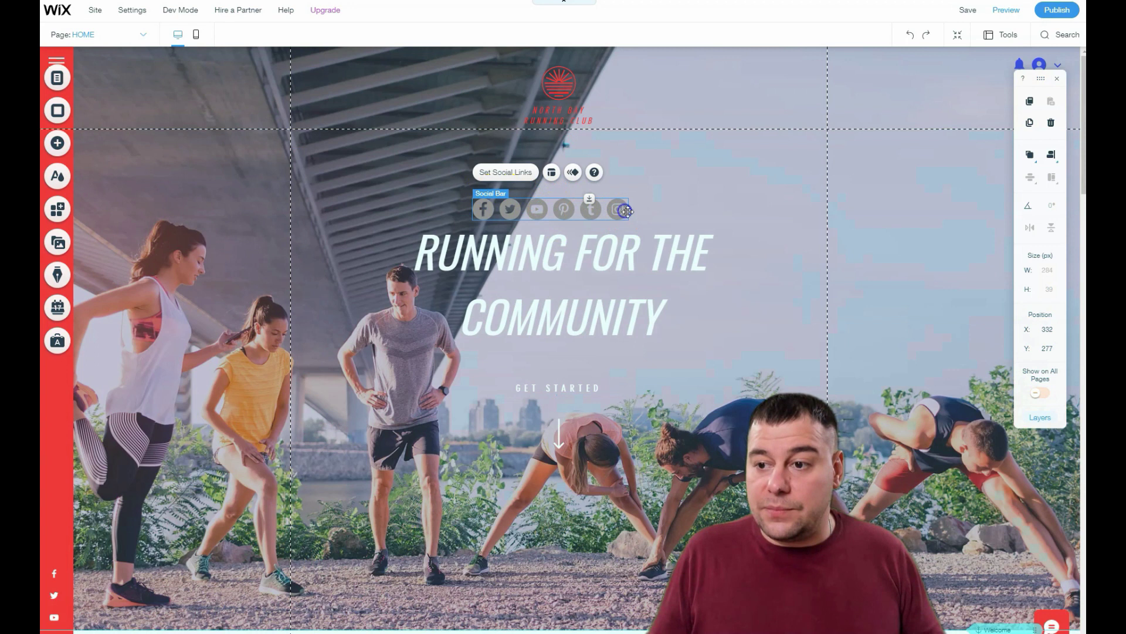
drag(617, 209, 568, 203)
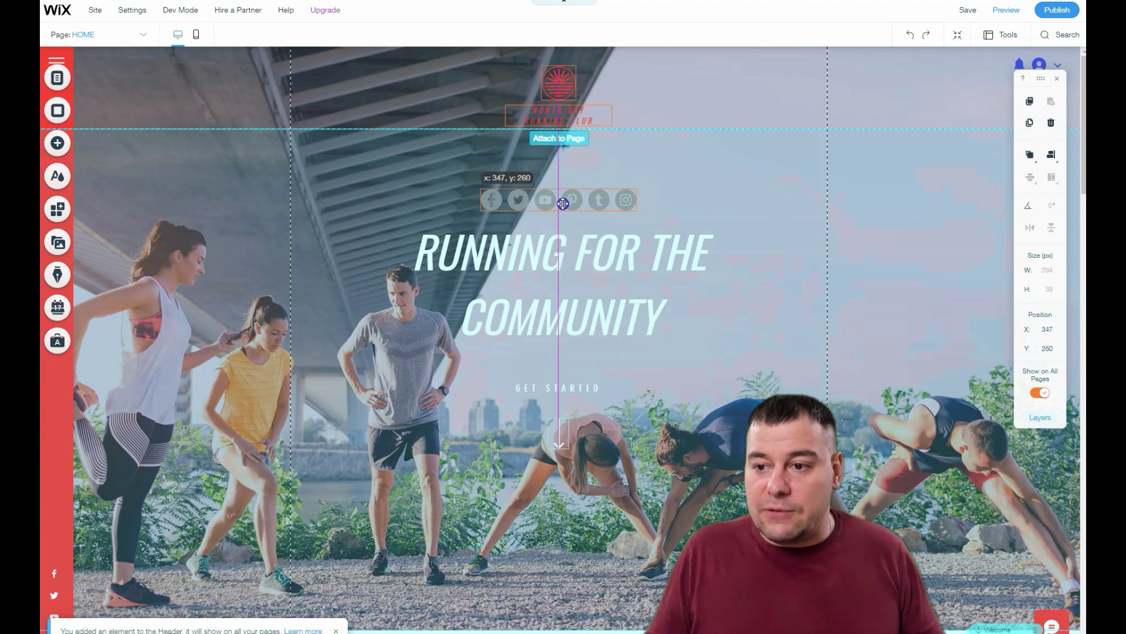
drag(563, 204, 563, 204)
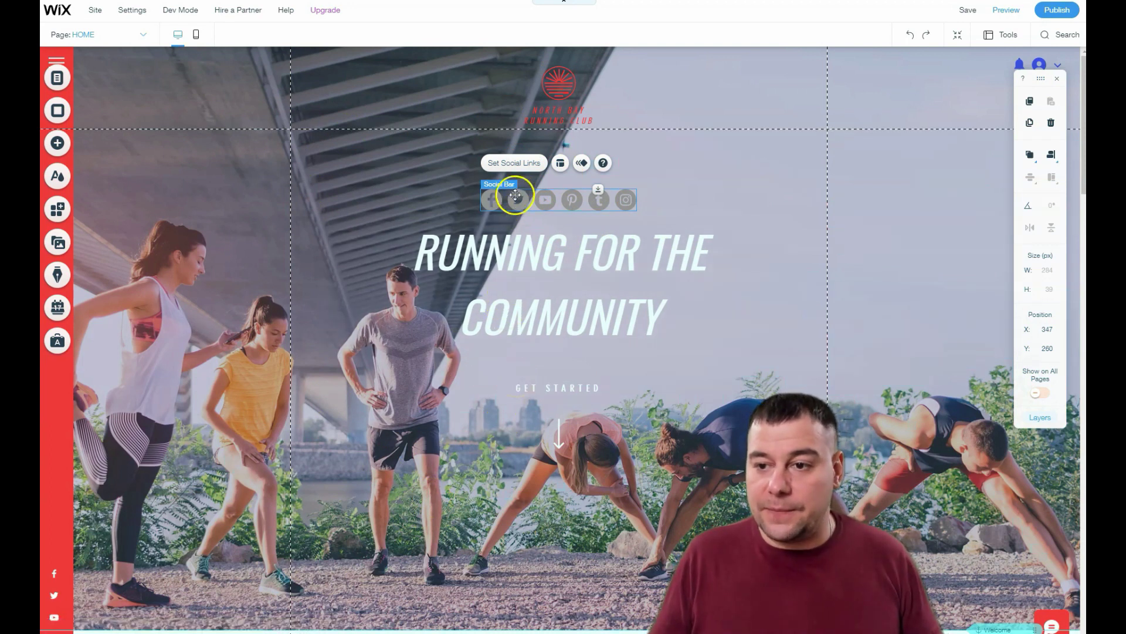
Review the Set Social Links settings and close them with no link changes.
click(511, 165)
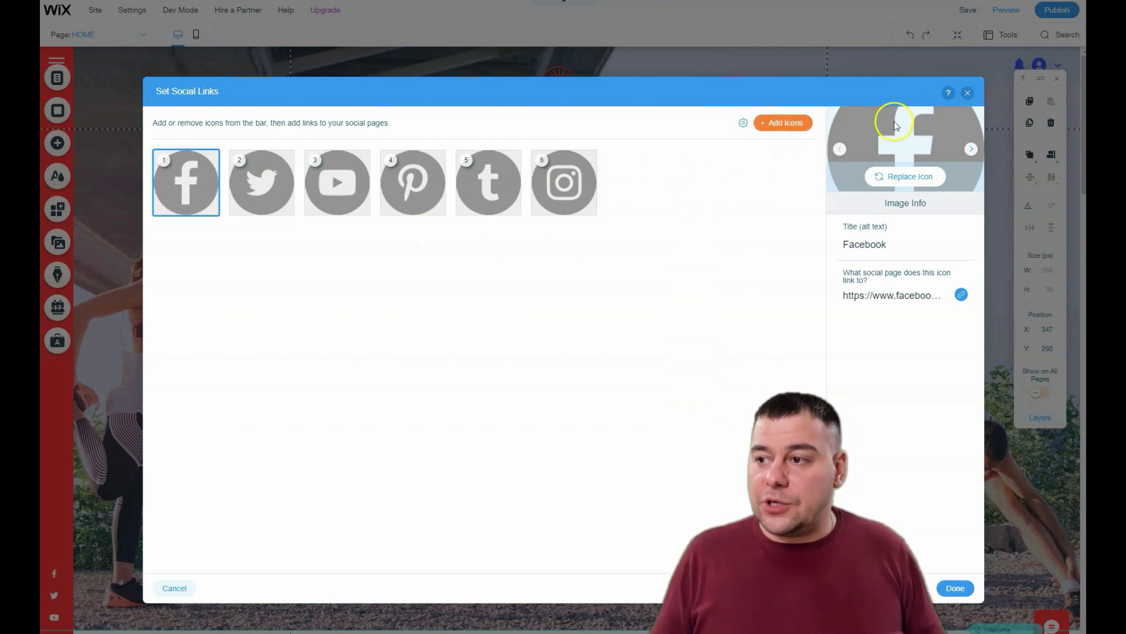
click(968, 93)
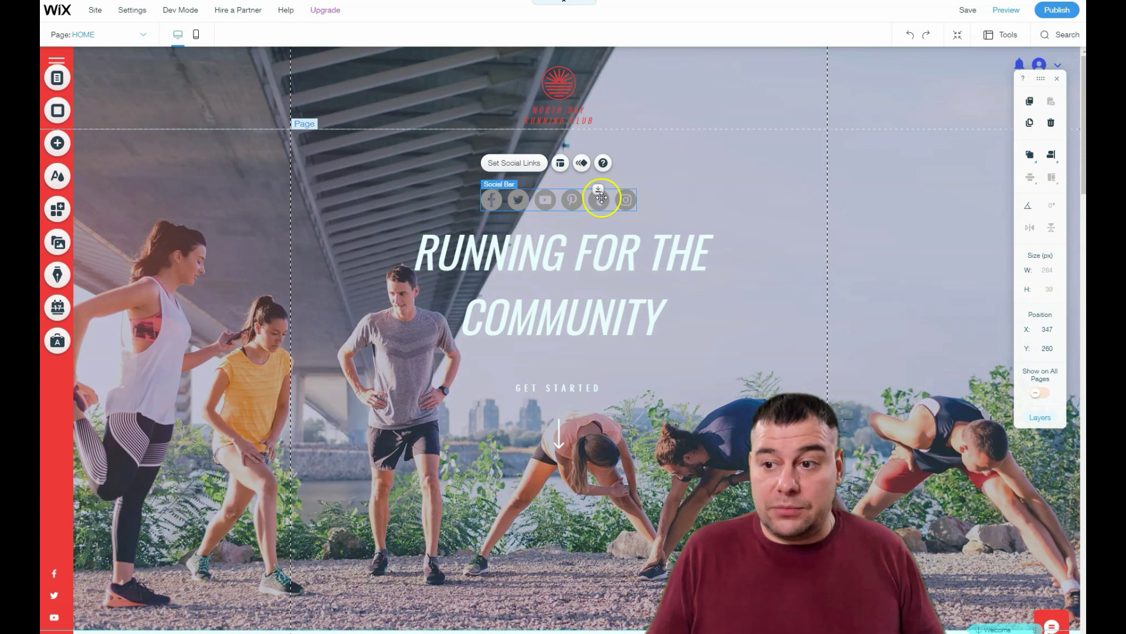
In Zoom Out view, move the Welcome and Events section up, then back into place.
scroll(533, 211, down, 5)
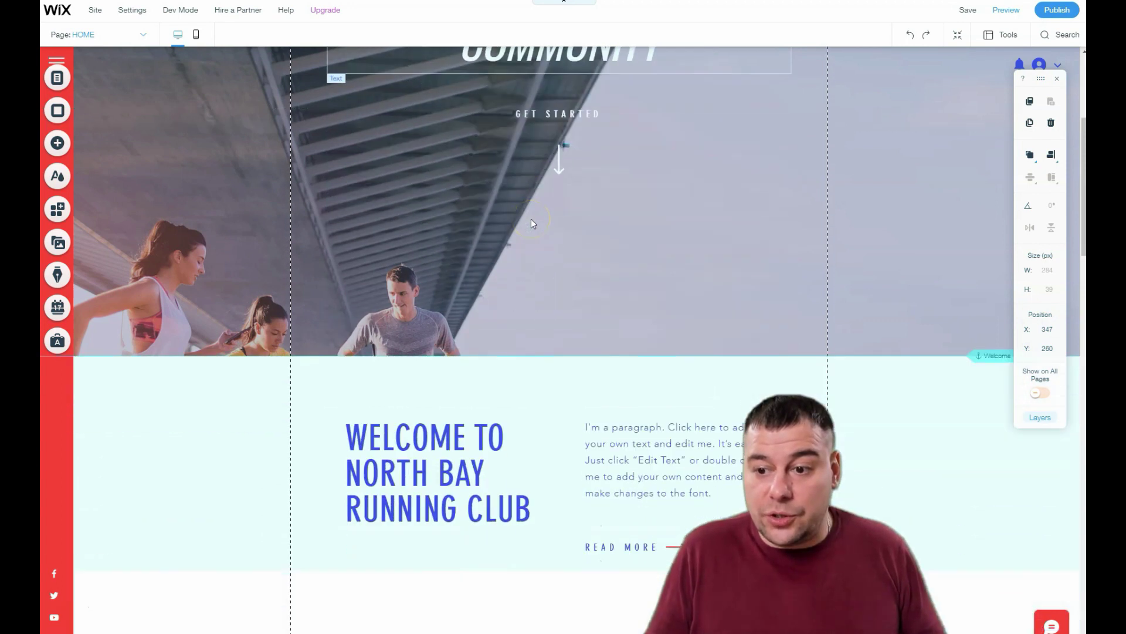
scroll(534, 224, down, 6)
scroll(539, 229, up, 3)
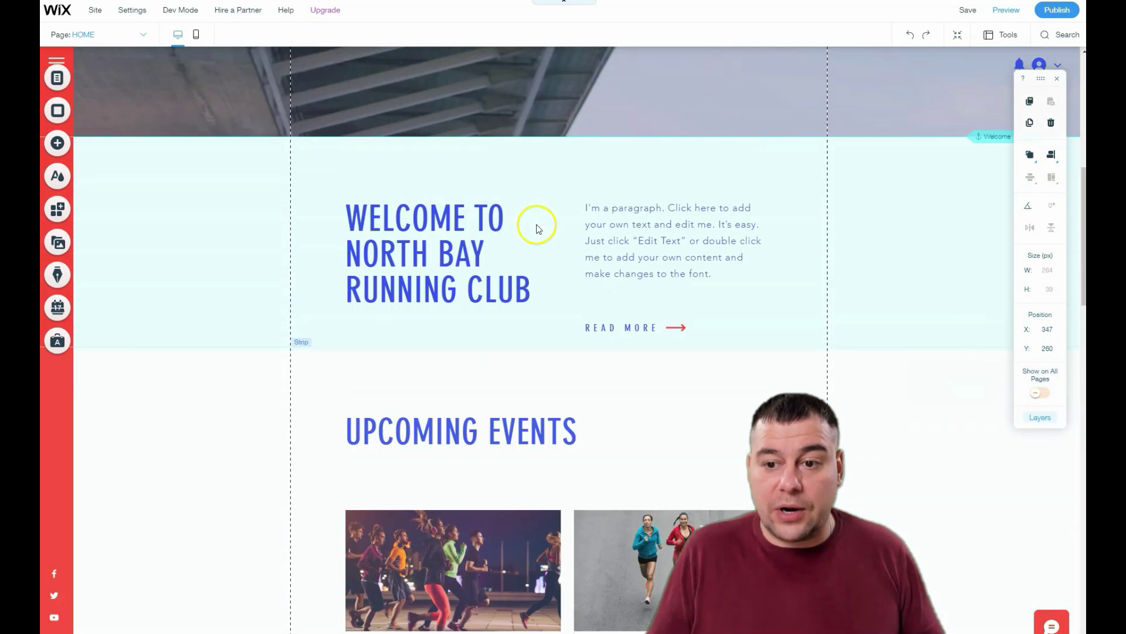
scroll(536, 229, up, 2)
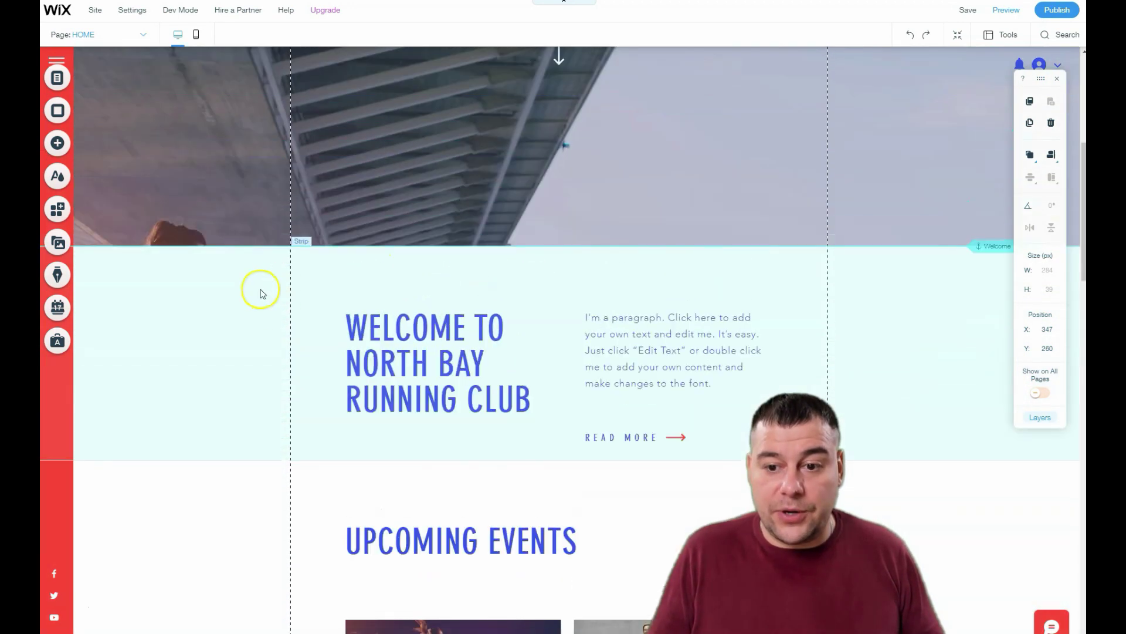
click(956, 39)
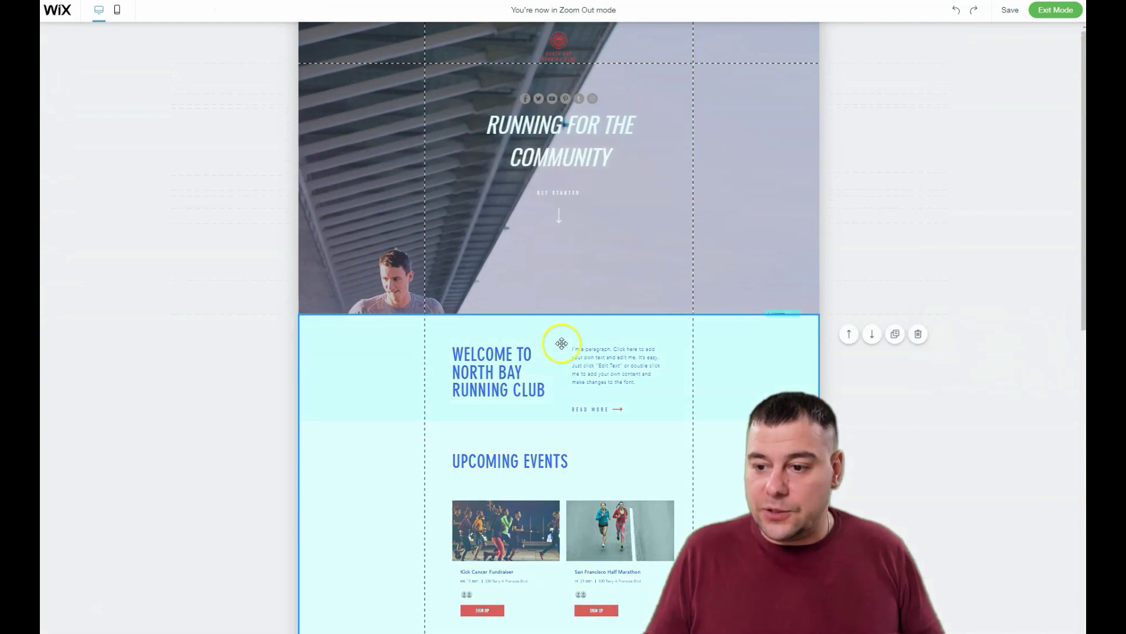
scroll(562, 343, down, 8)
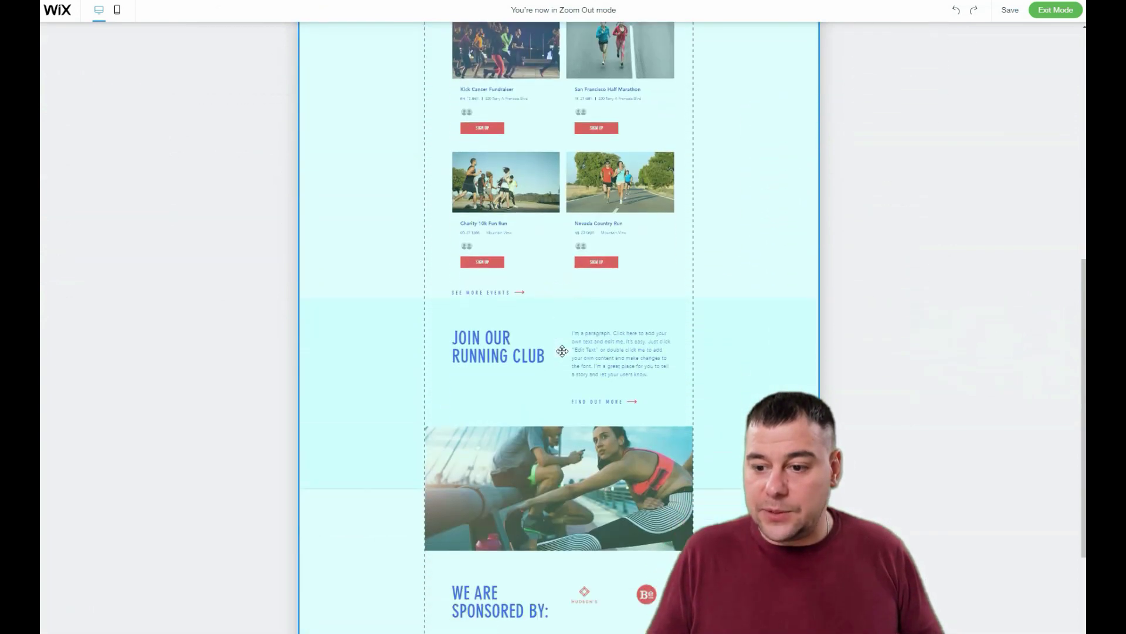
scroll(562, 350, down, 3)
click(579, 529)
scroll(580, 377, up, 10)
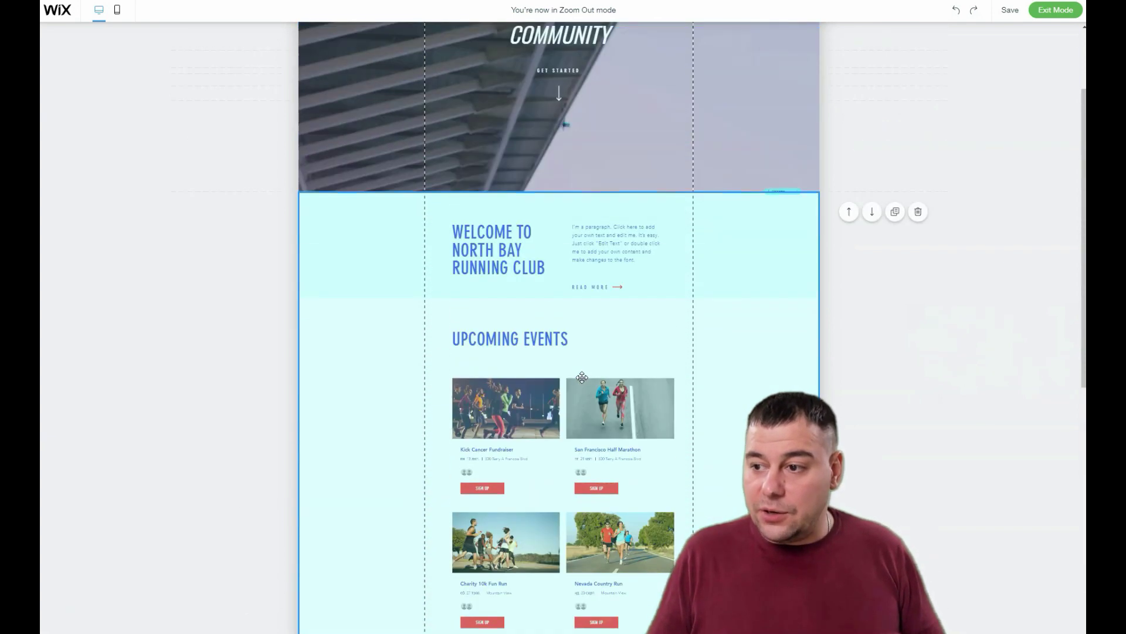
click(841, 217)
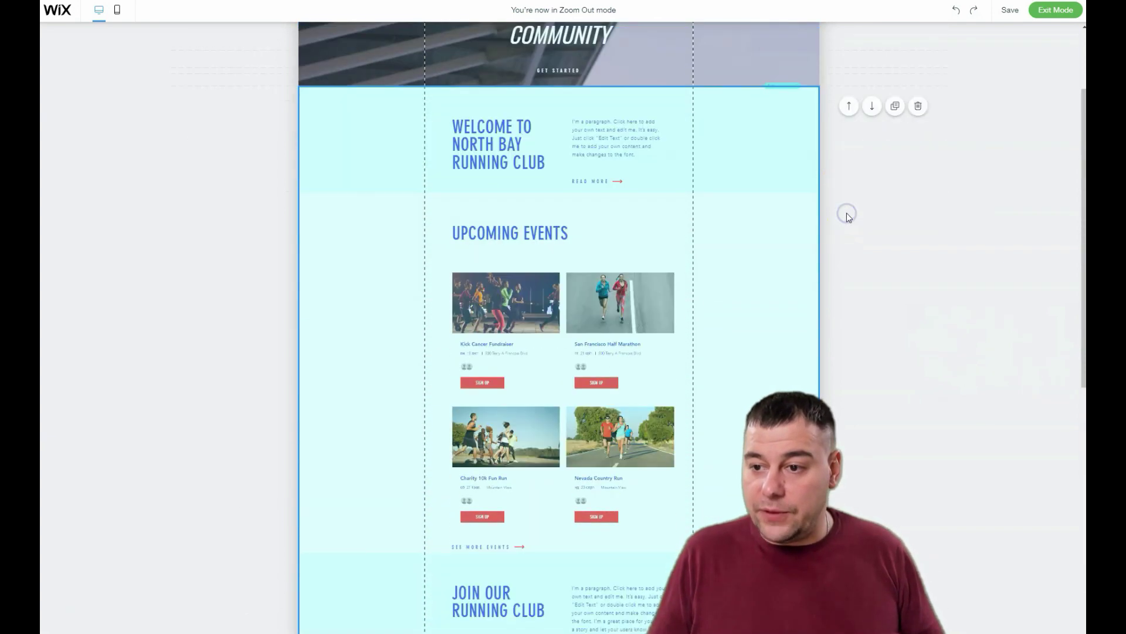
click(872, 106)
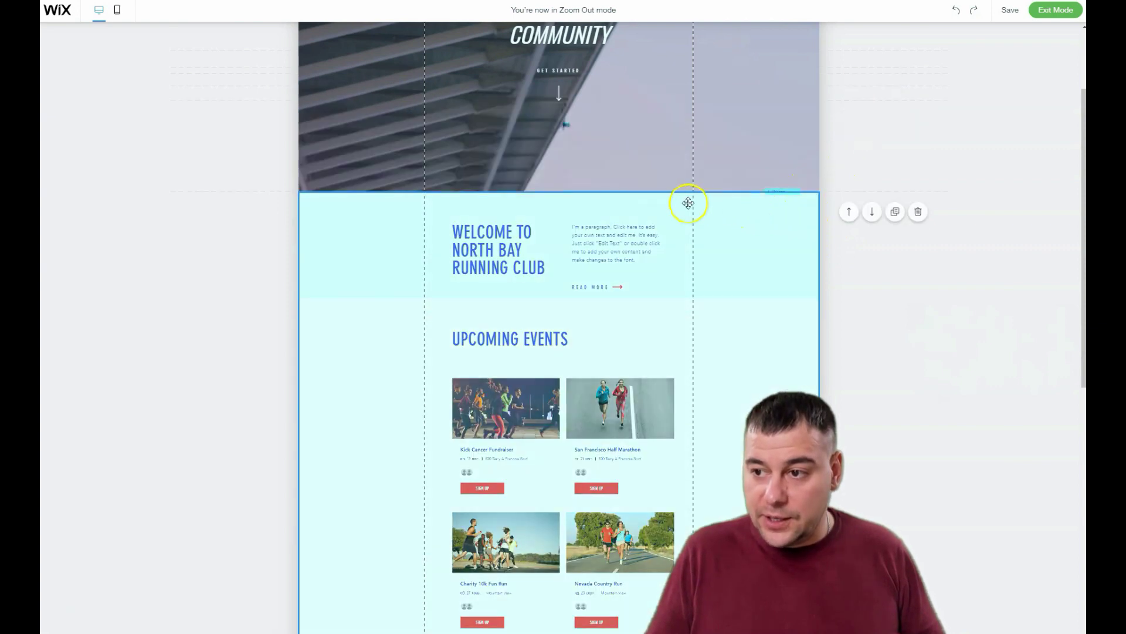
Drag the hero strip's bottom border down to make it taller, then exit Zoom Out mode.
drag(565, 199, 563, 388)
drag(565, 450, 565, 460)
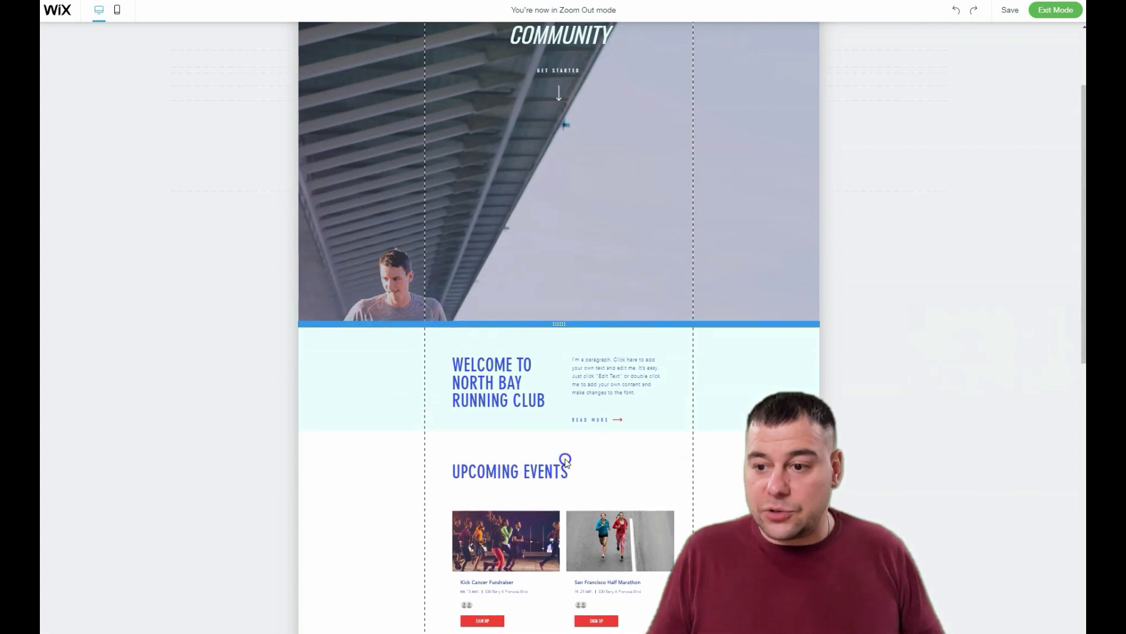
scroll(543, 284, up, 3)
click(547, 284)
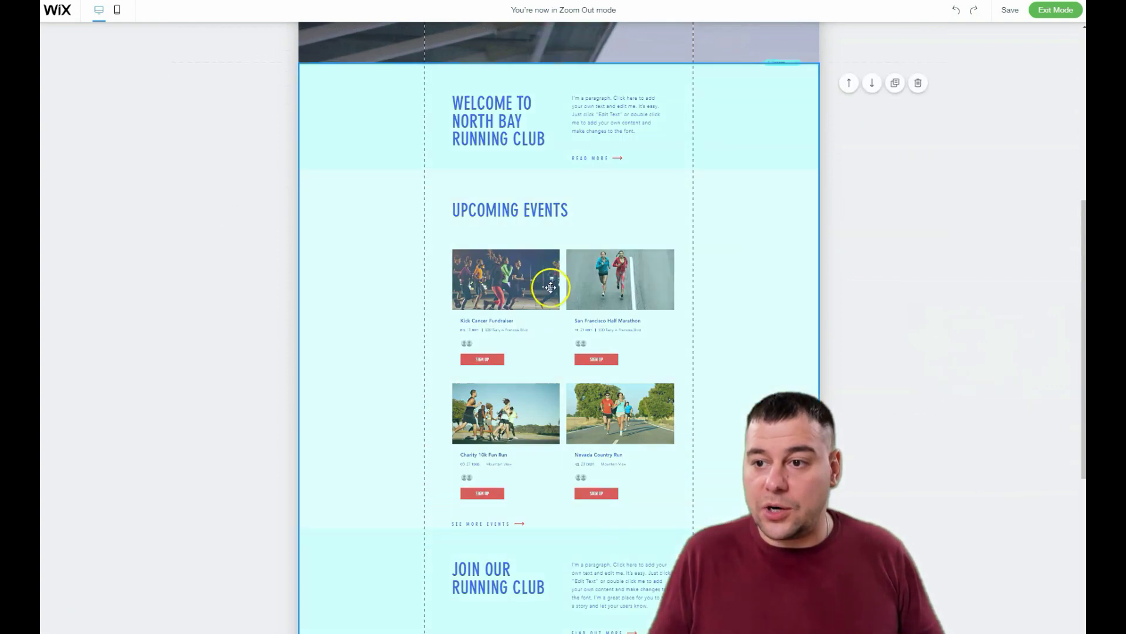
scroll(552, 288, down, 5)
scroll(551, 290, up, 10)
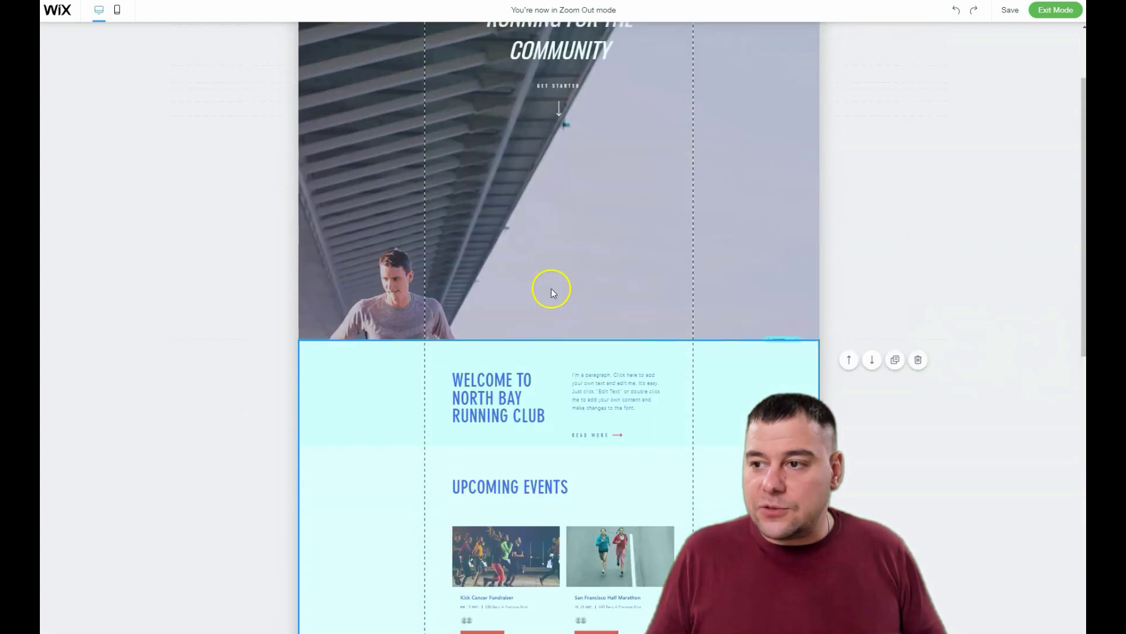
scroll(552, 290, up, 2)
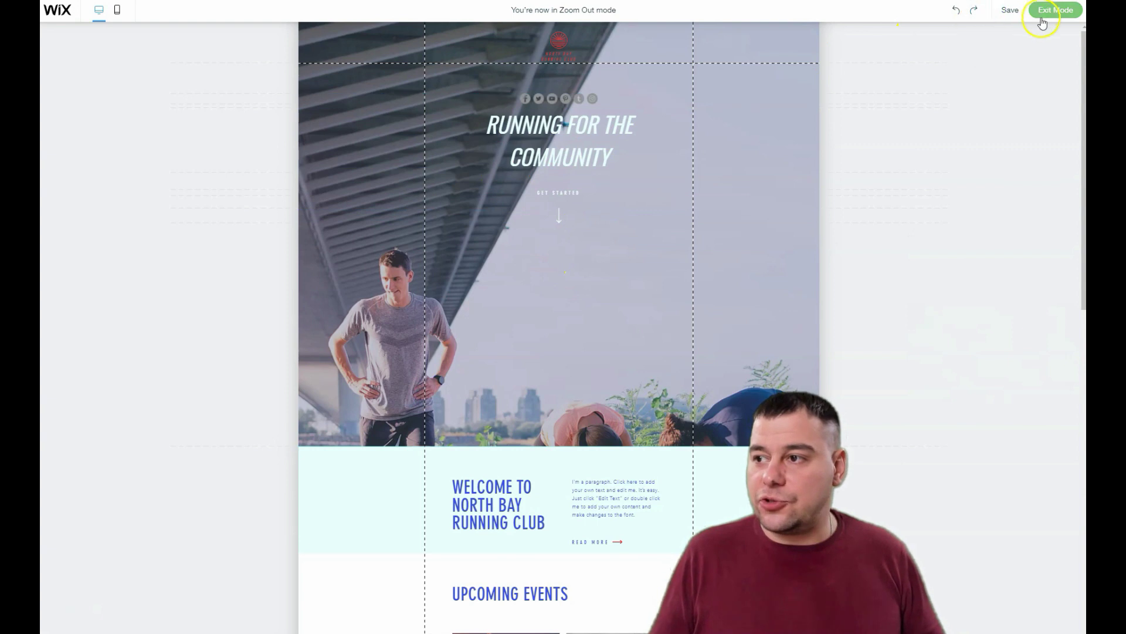
click(435, 171)
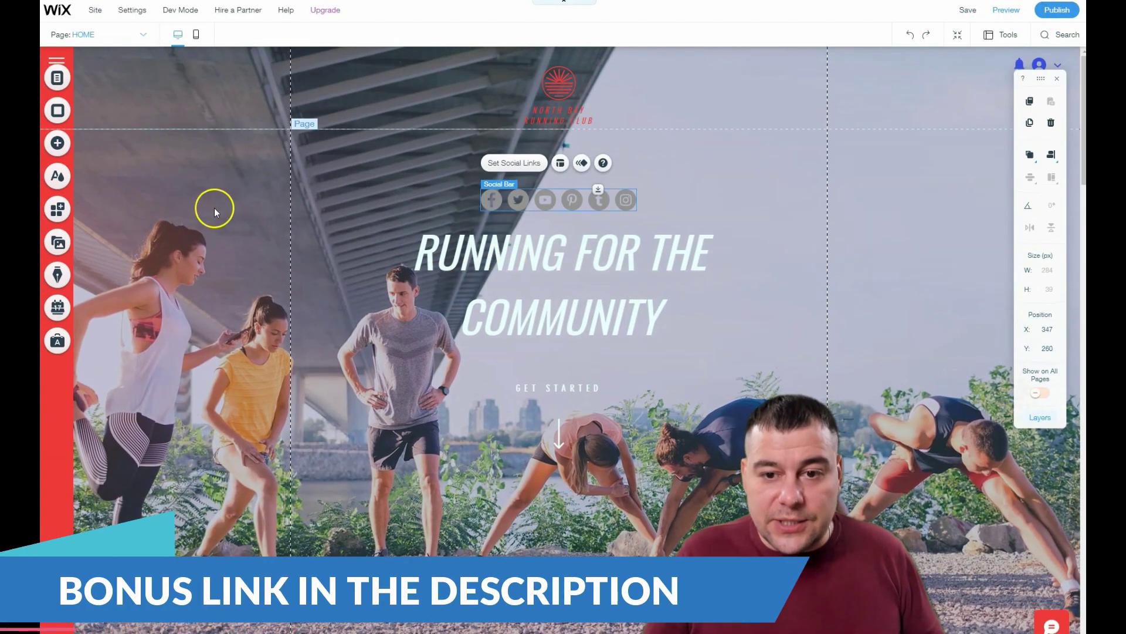
Set the page background image opacity to 35% in the background image settings.
click(207, 211)
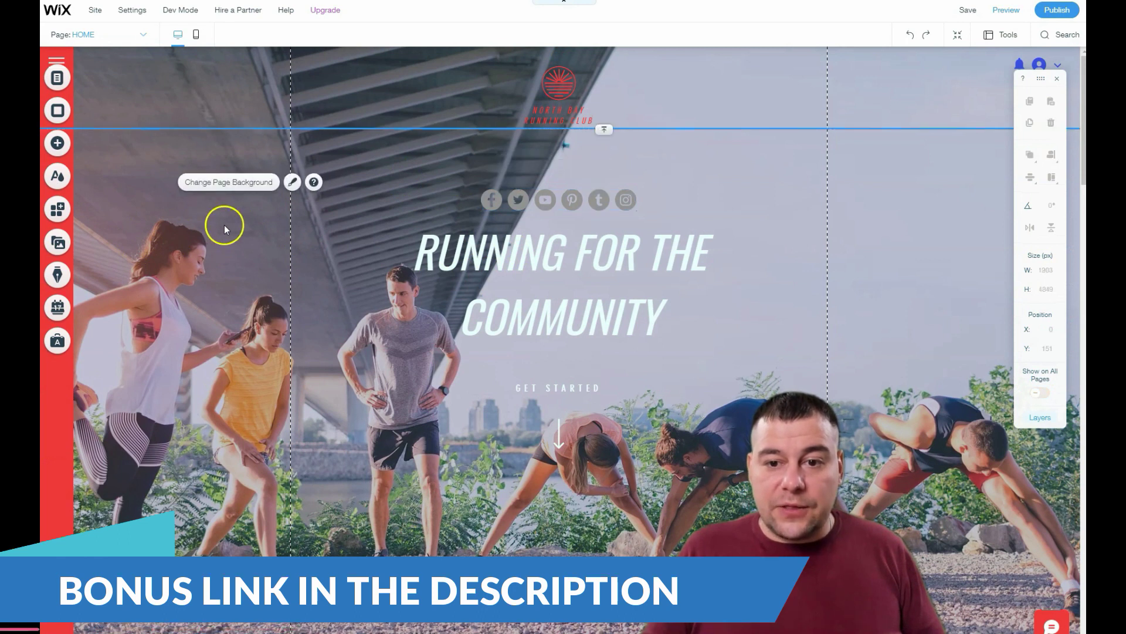
click(58, 110)
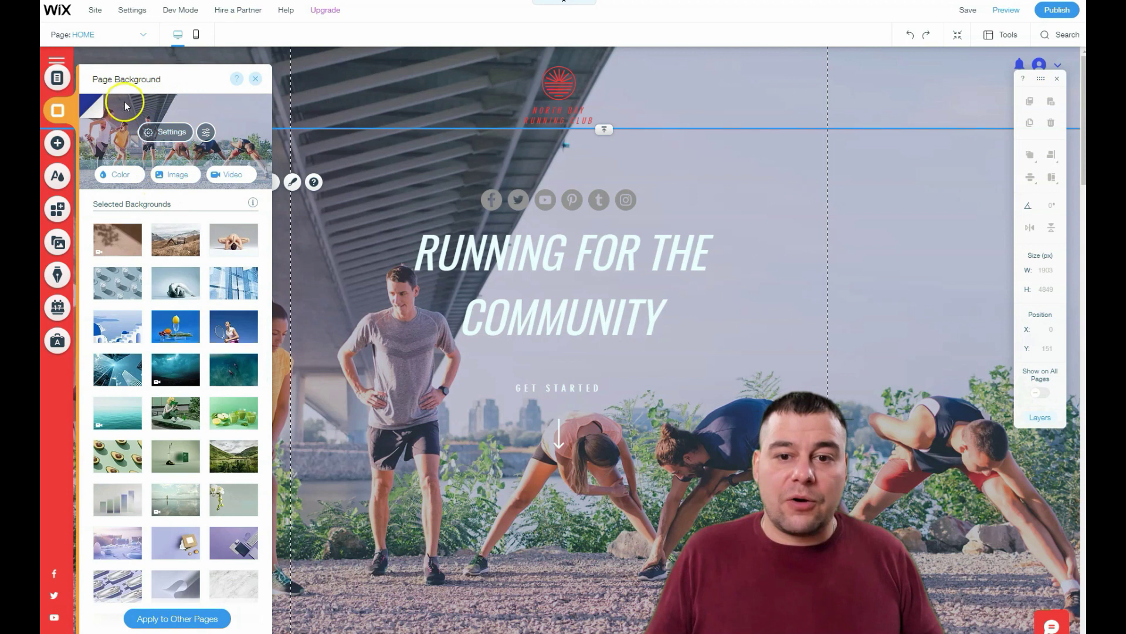
click(157, 136)
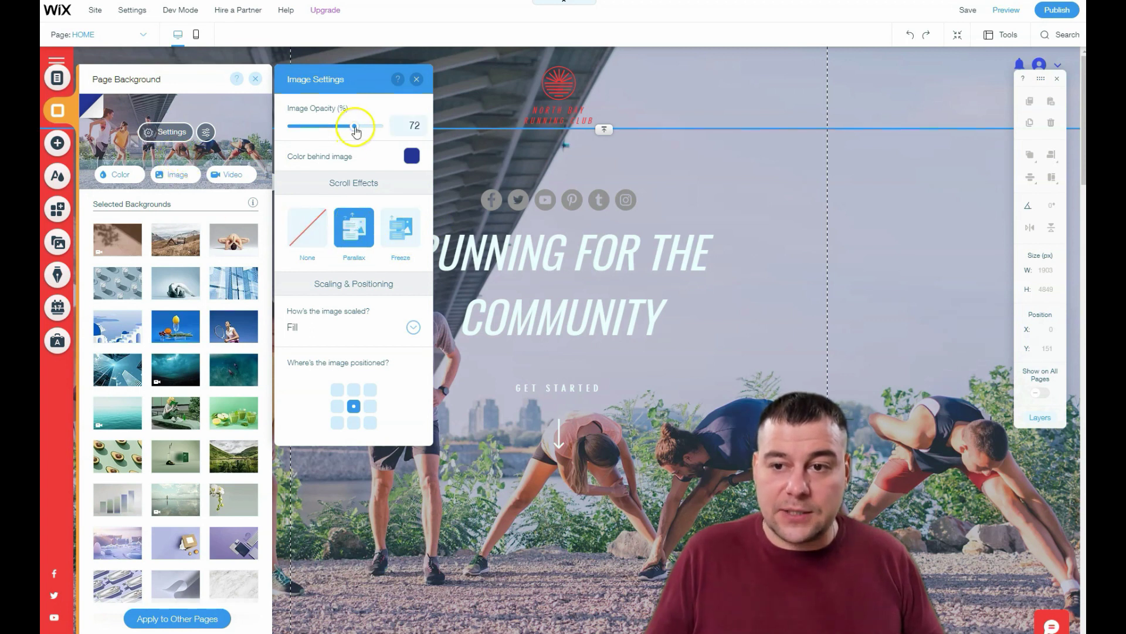
drag(322, 126, 321, 127)
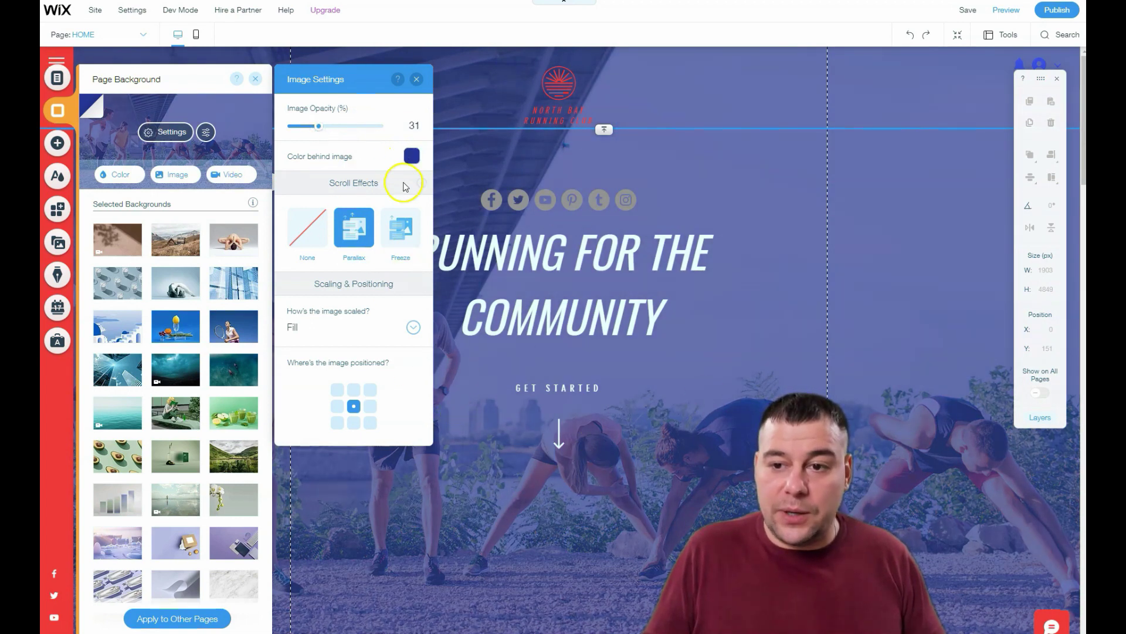
drag(382, 131, 396, 131)
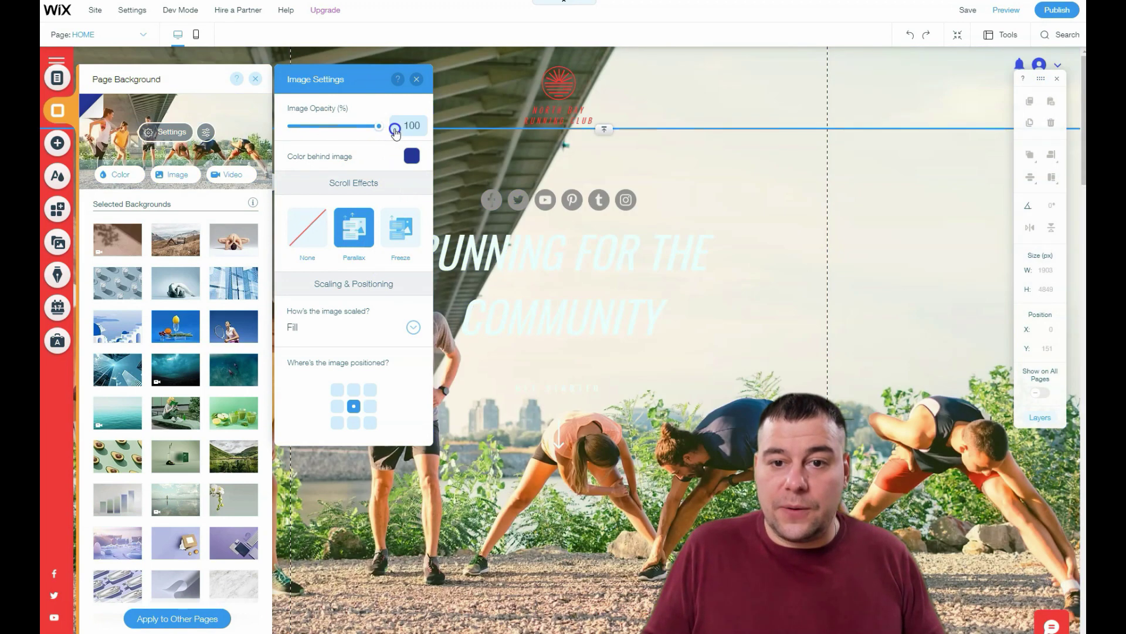
drag(393, 131, 321, 129)
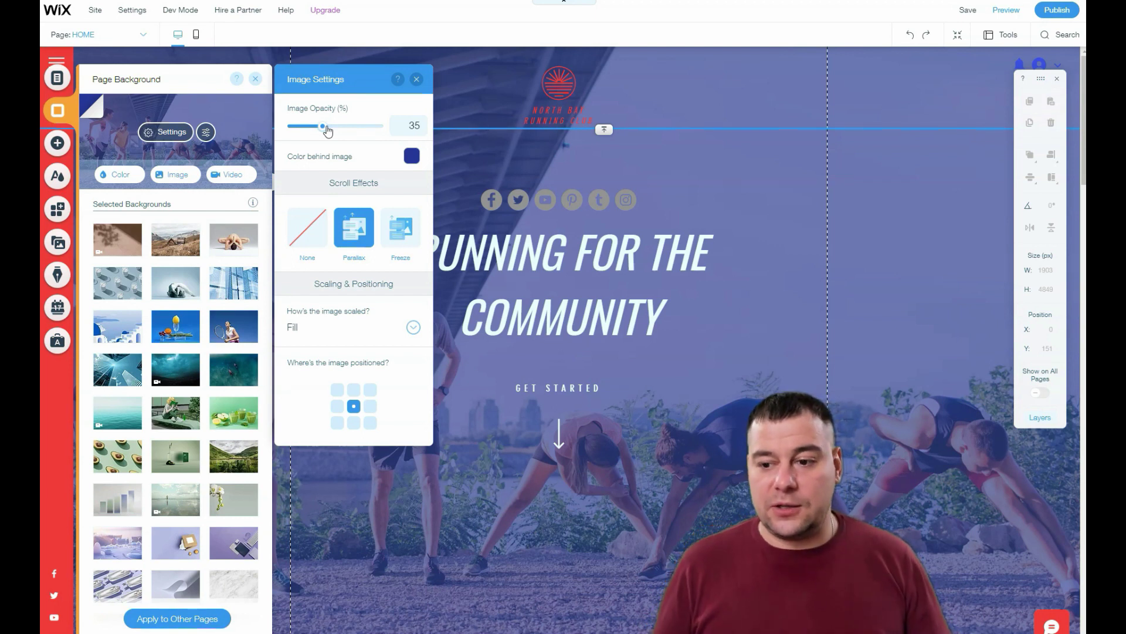
click(269, 199)
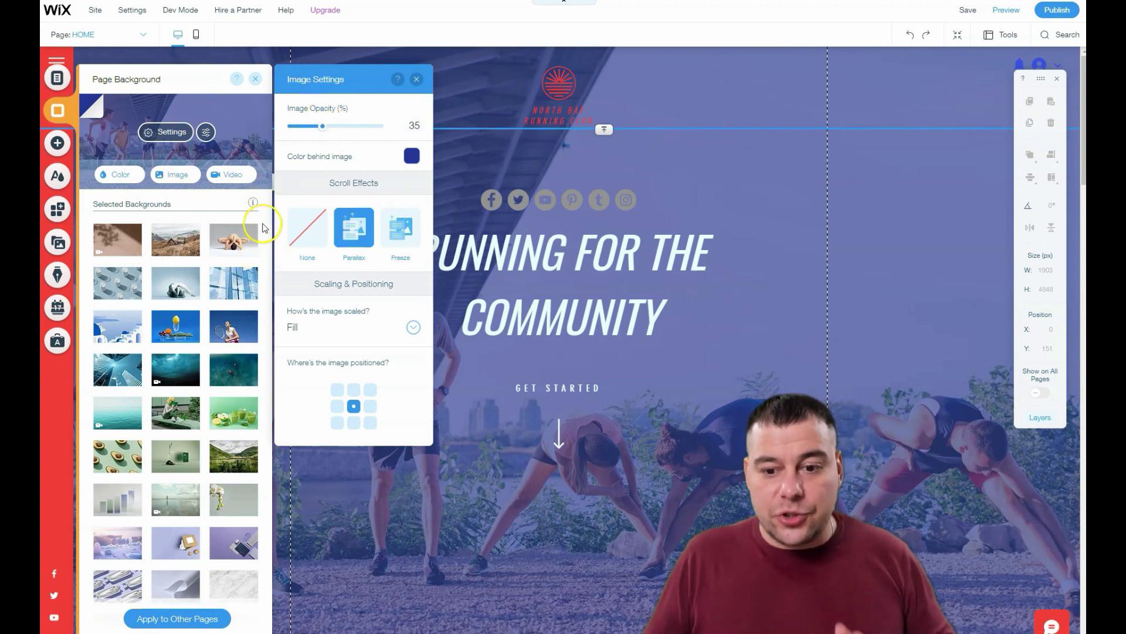
Close Image Settings and open the Add panel showing the Button category.
click(416, 79)
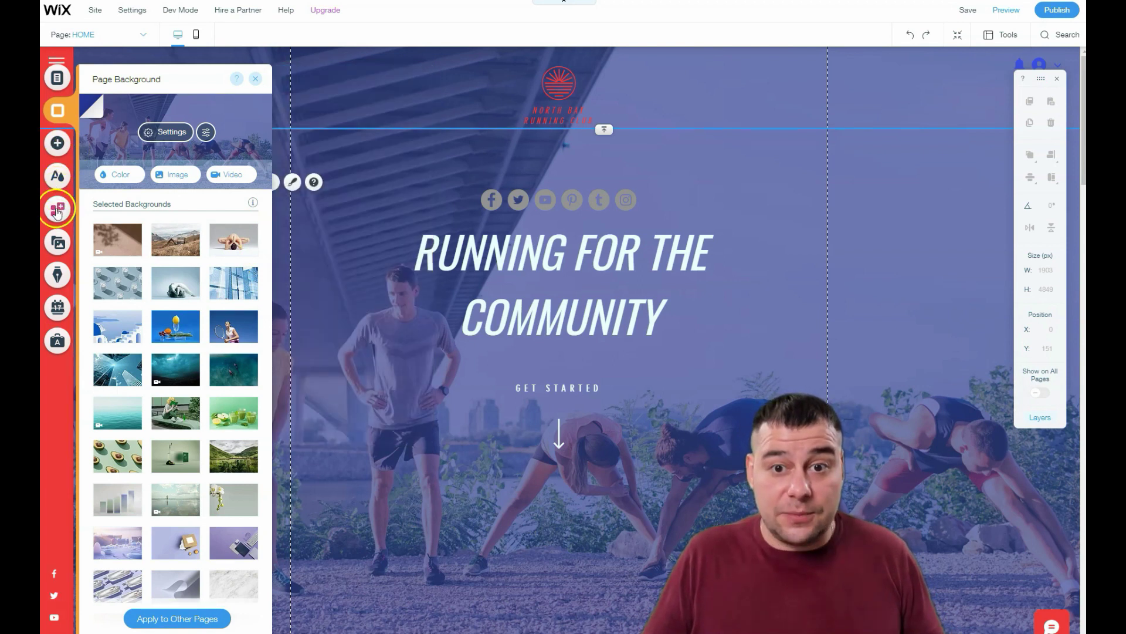
click(58, 145)
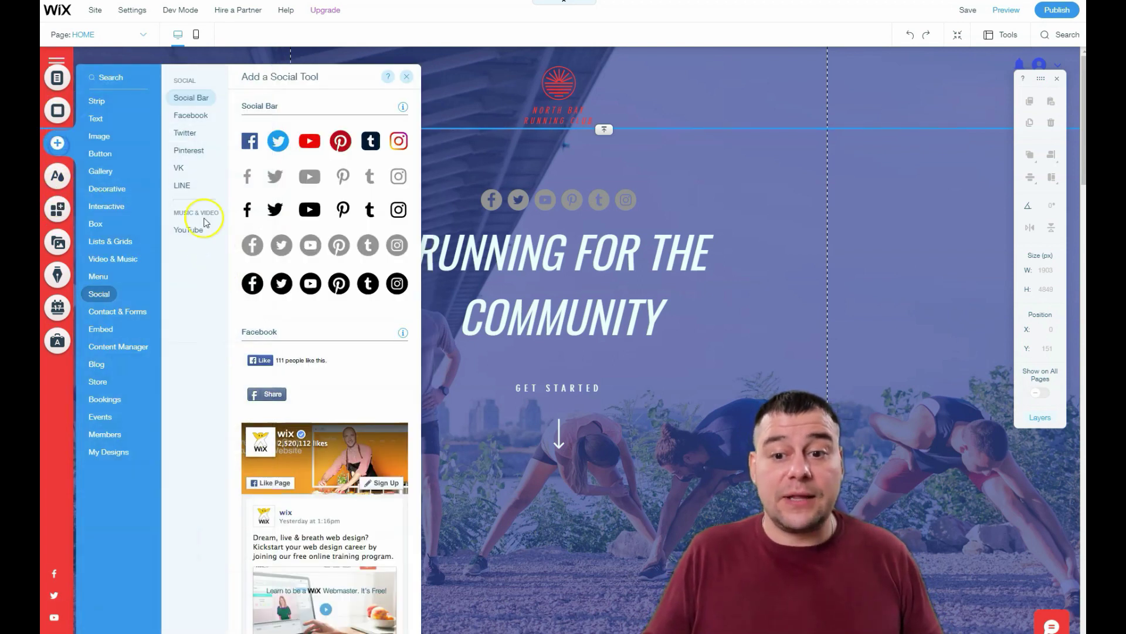
mouse_move(100, 208)
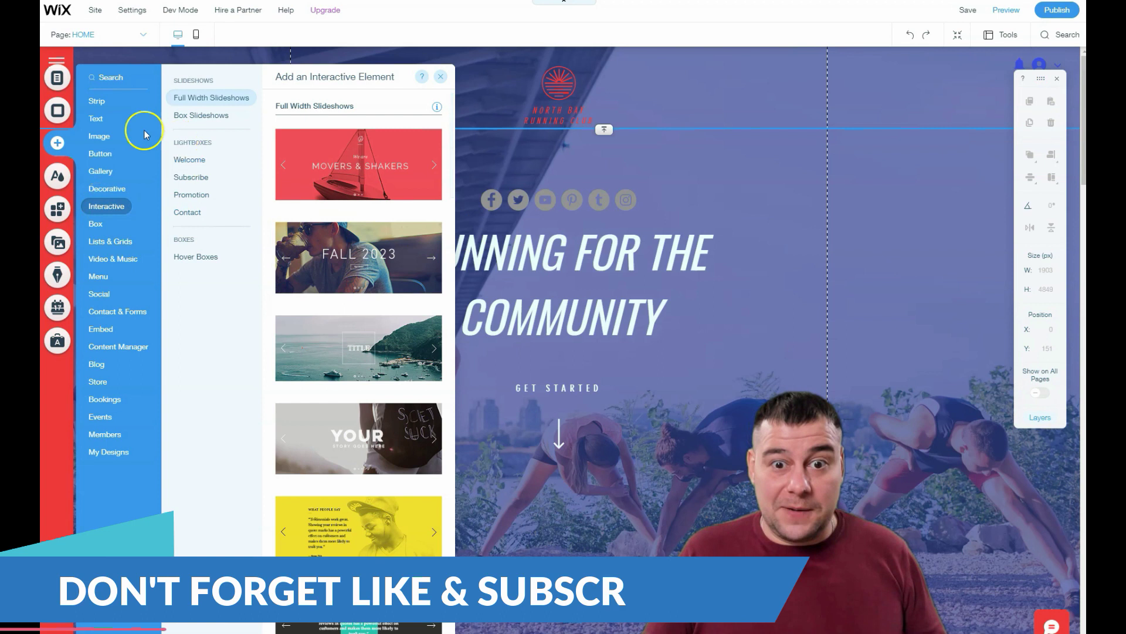
Browse the Wix App Market down to Social Apps like Social Stream and Instagram Feed.
click(58, 210)
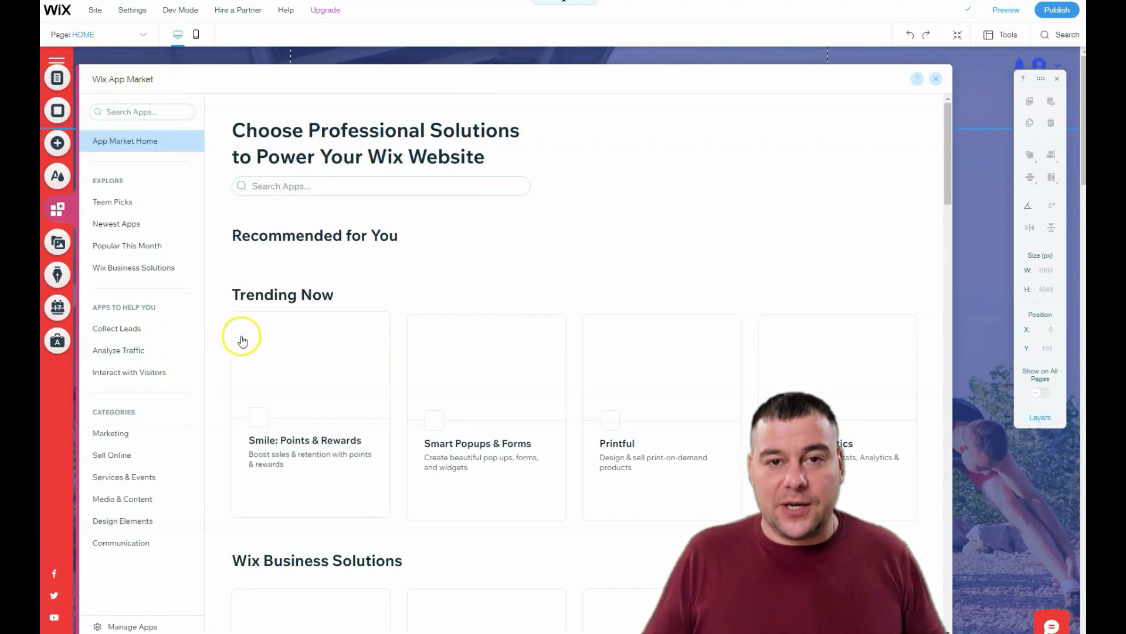
scroll(506, 323, down, 5)
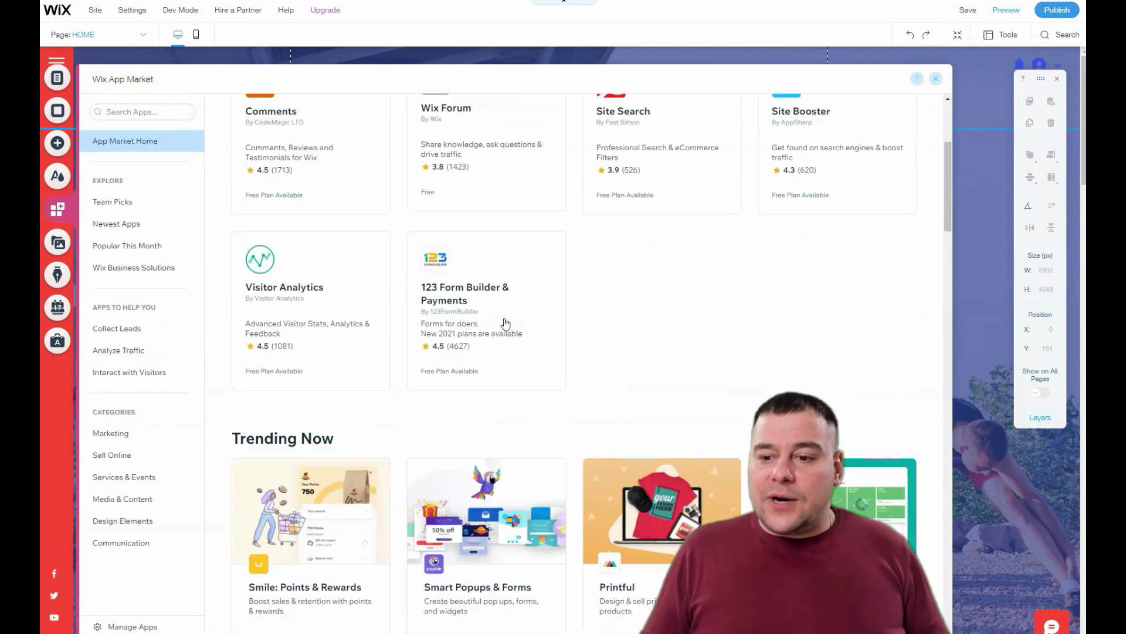
scroll(506, 323, down, 9)
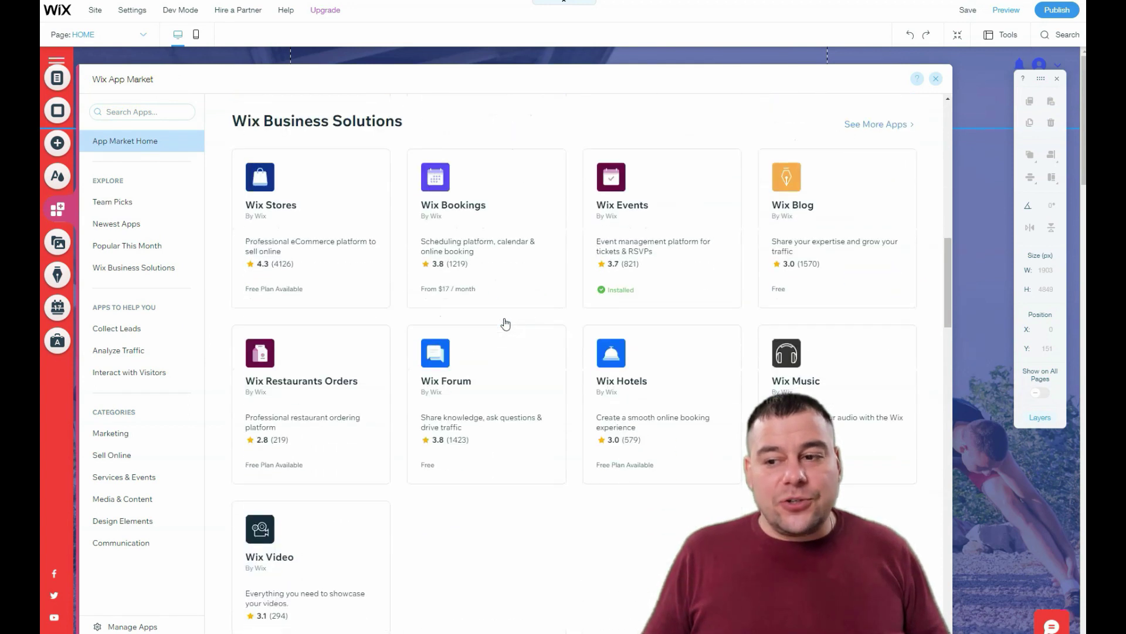
scroll(505, 324, down, 5)
click(463, 354)
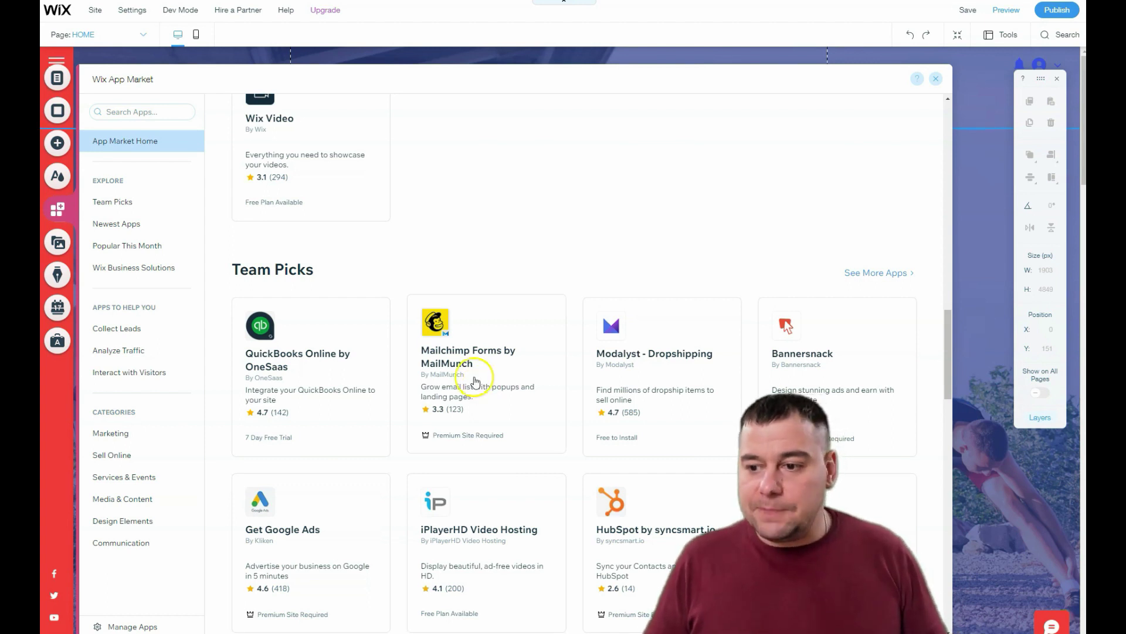
scroll(476, 381, down, 3)
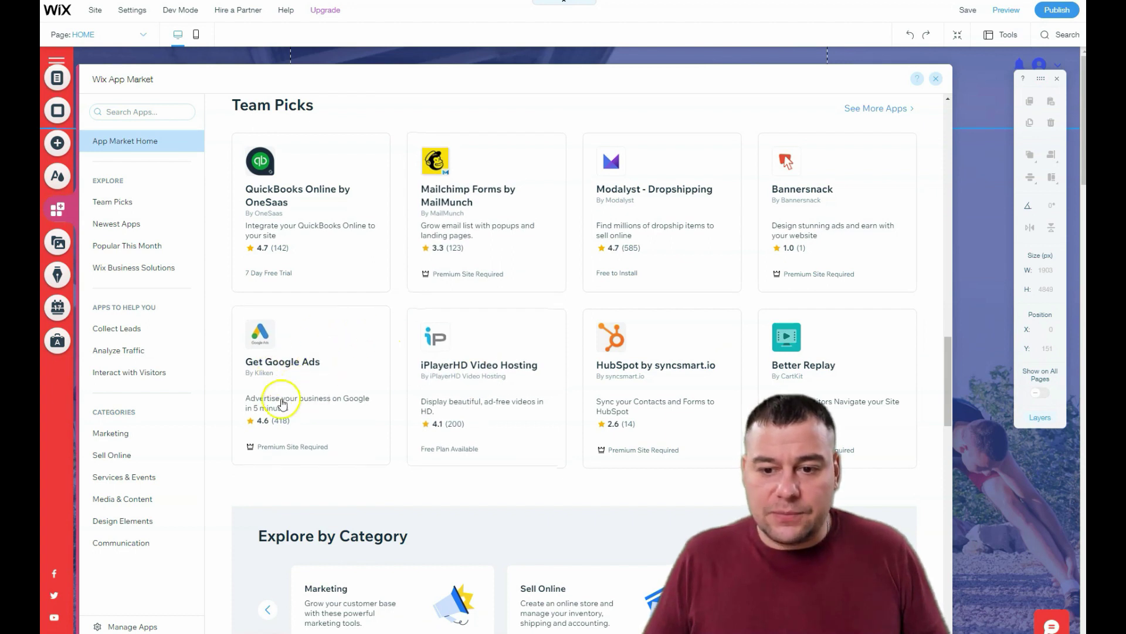
scroll(300, 381, down, 20)
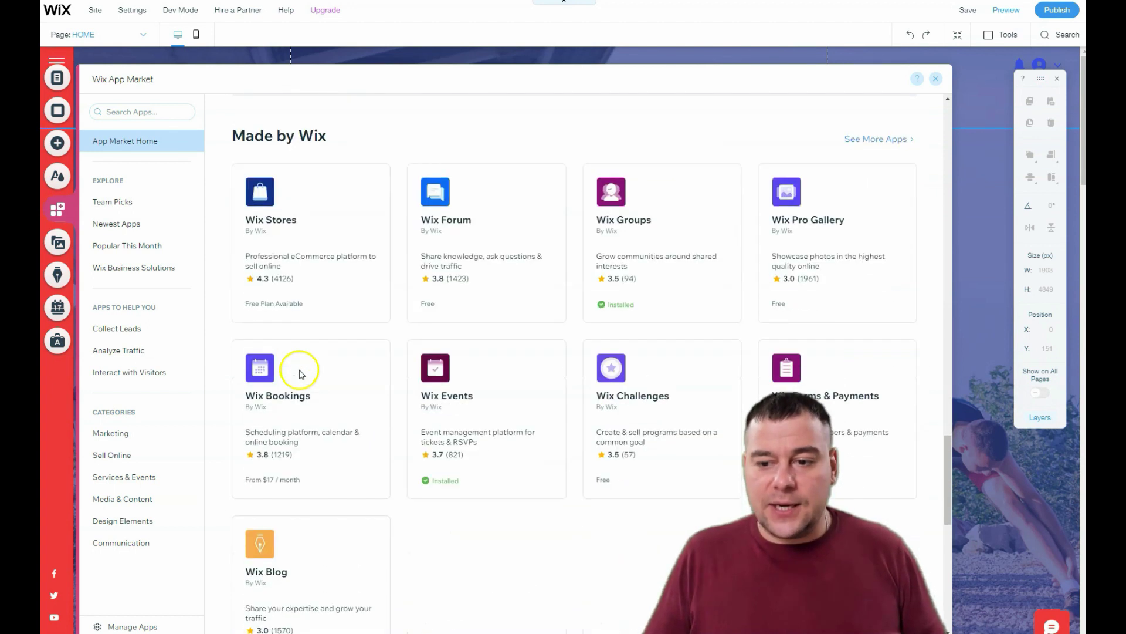
scroll(310, 368, down, 3)
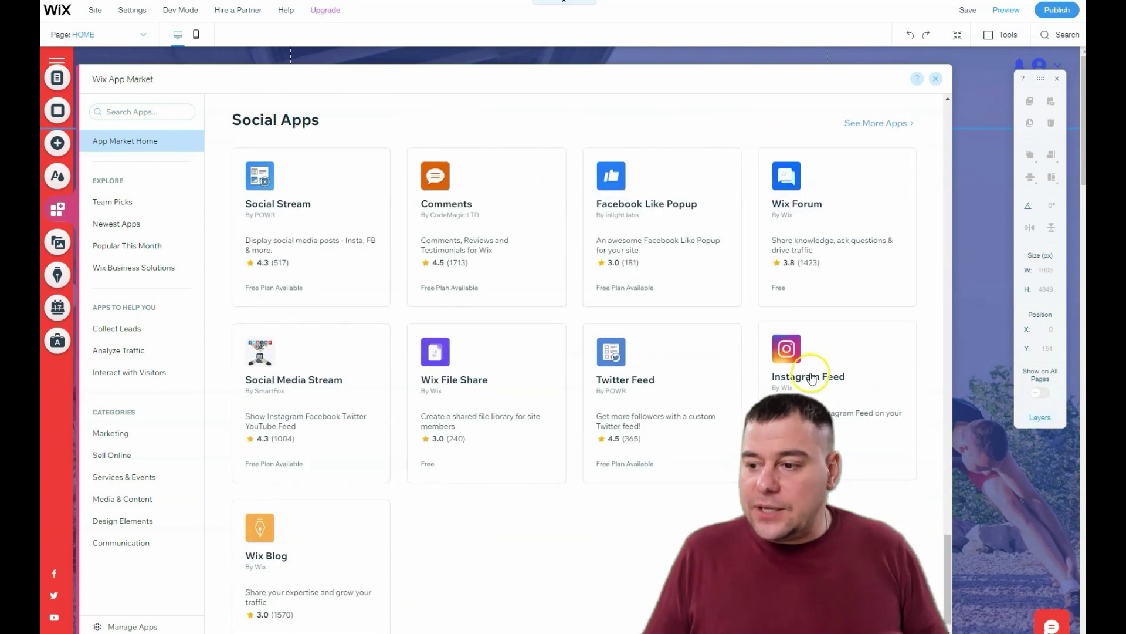
scroll(518, 247, down, 1)
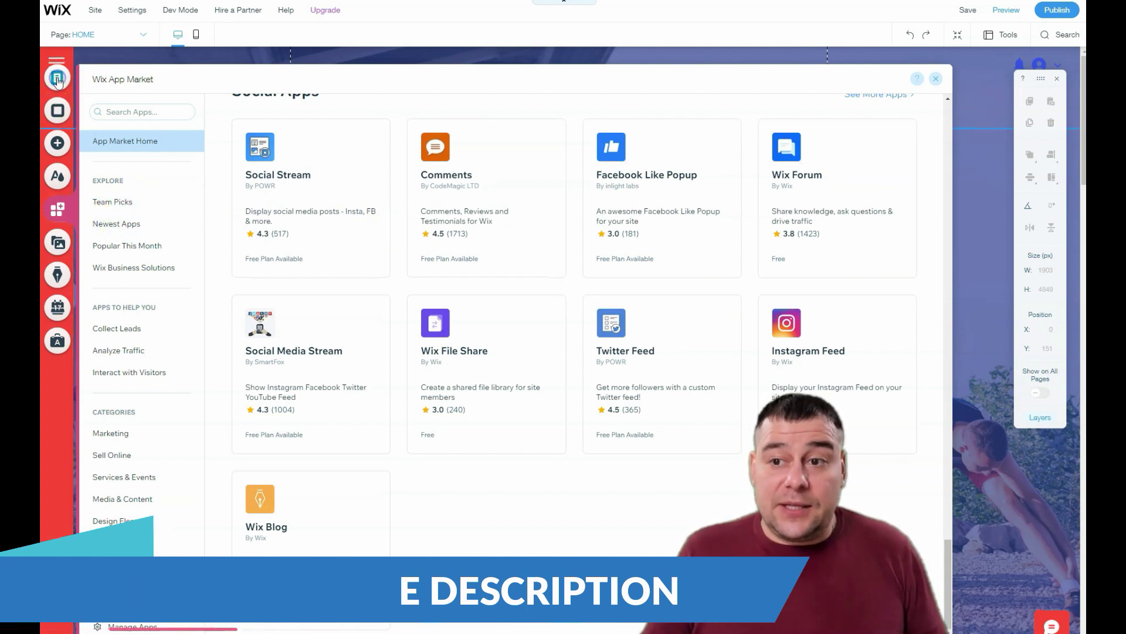
Change the Welcome to North Bay Running Club strip background colour to dark grey #414141.
click(57, 78)
click(332, 80)
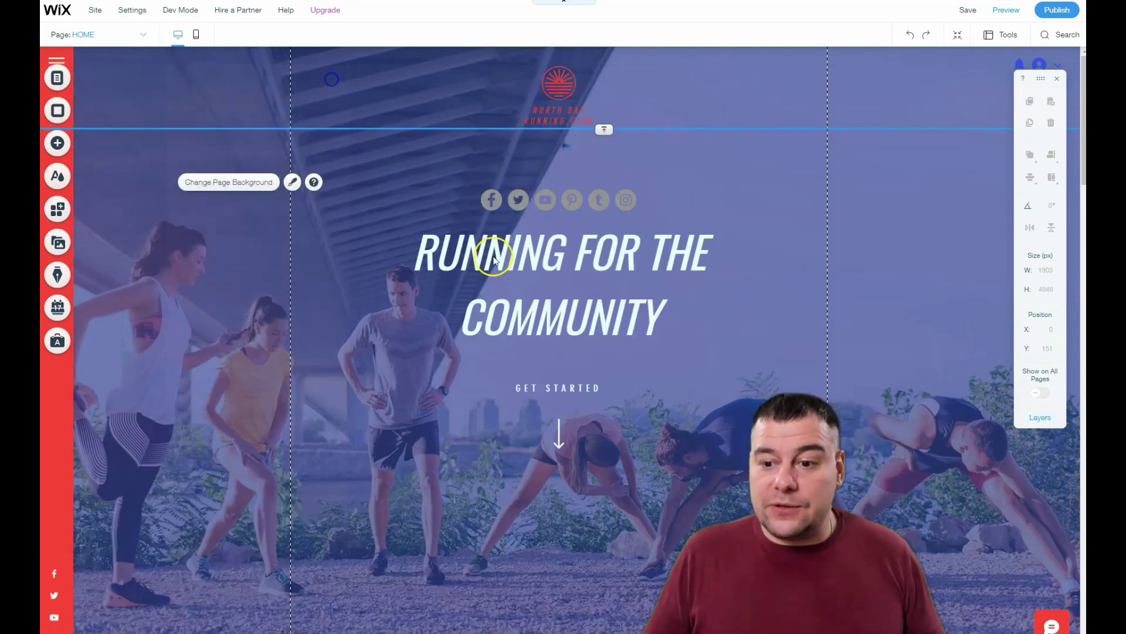
scroll(607, 397, down, 5)
scroll(607, 401, down, 4)
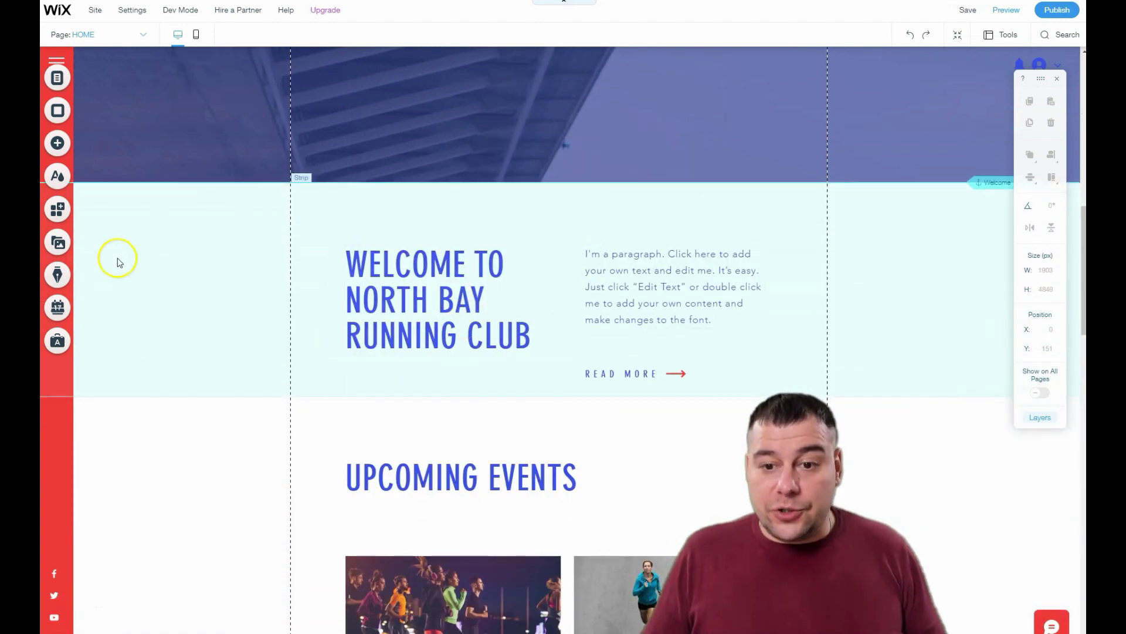
click(163, 263)
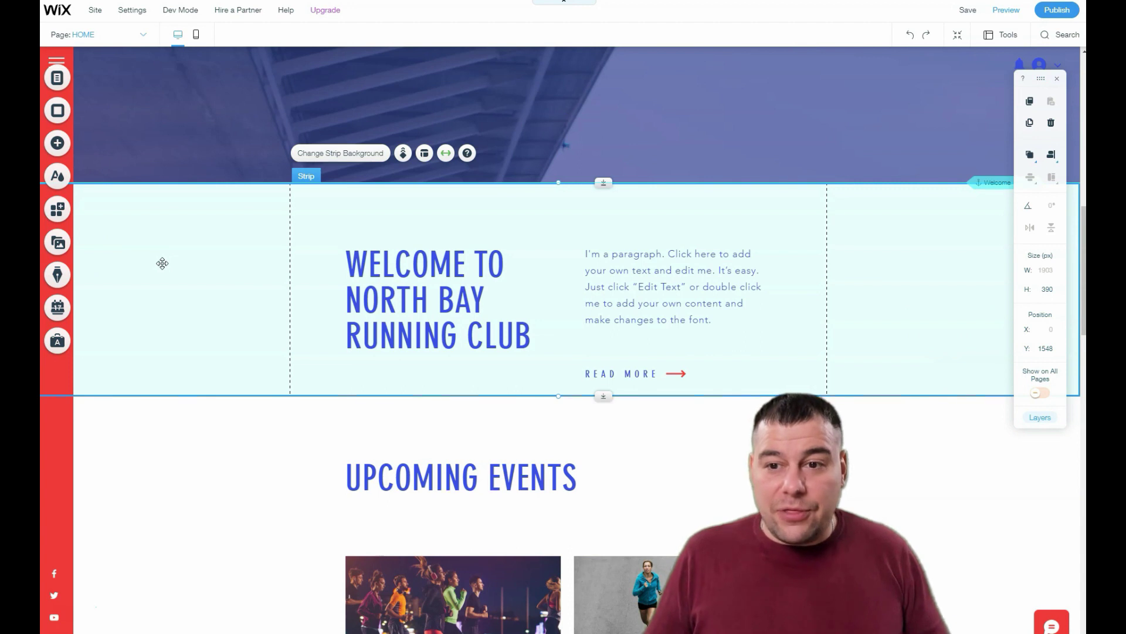
click(327, 153)
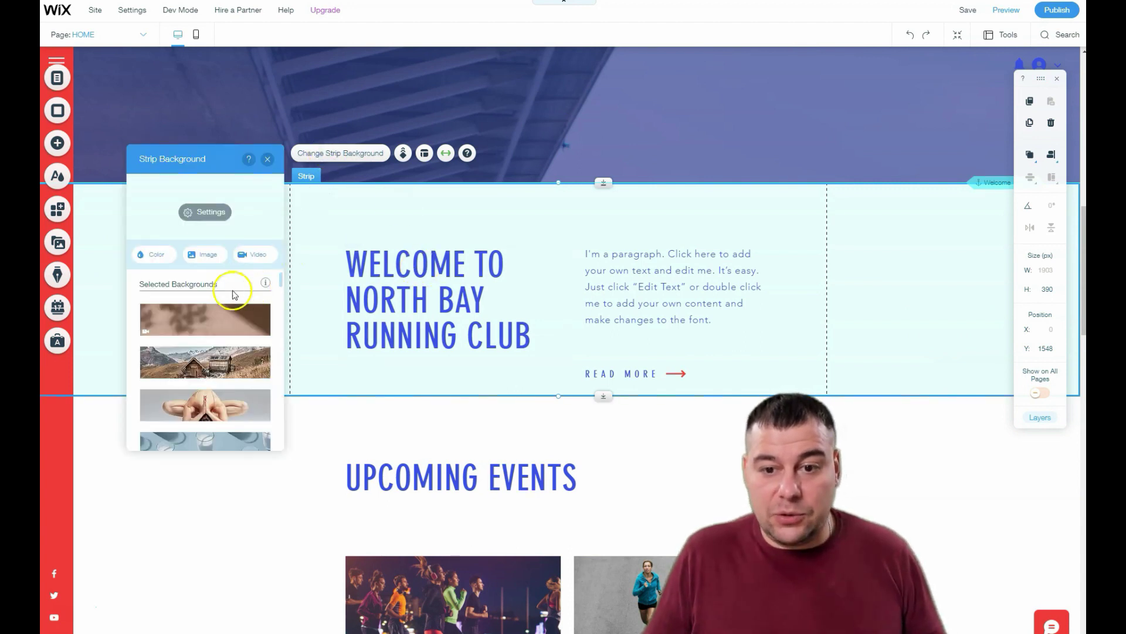
click(158, 251)
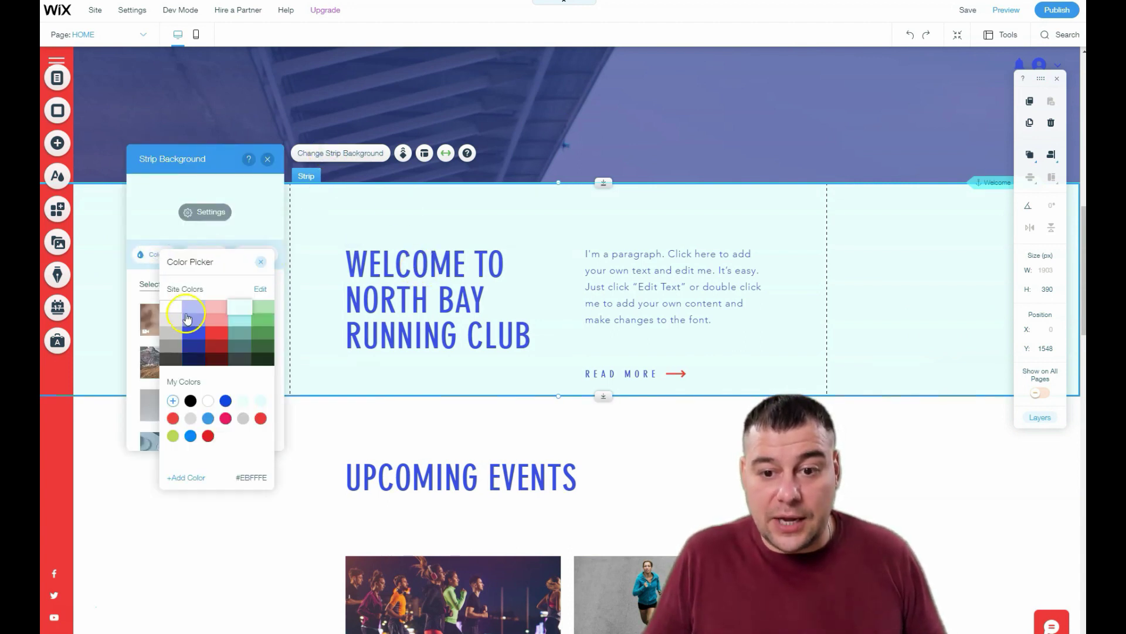
click(198, 335)
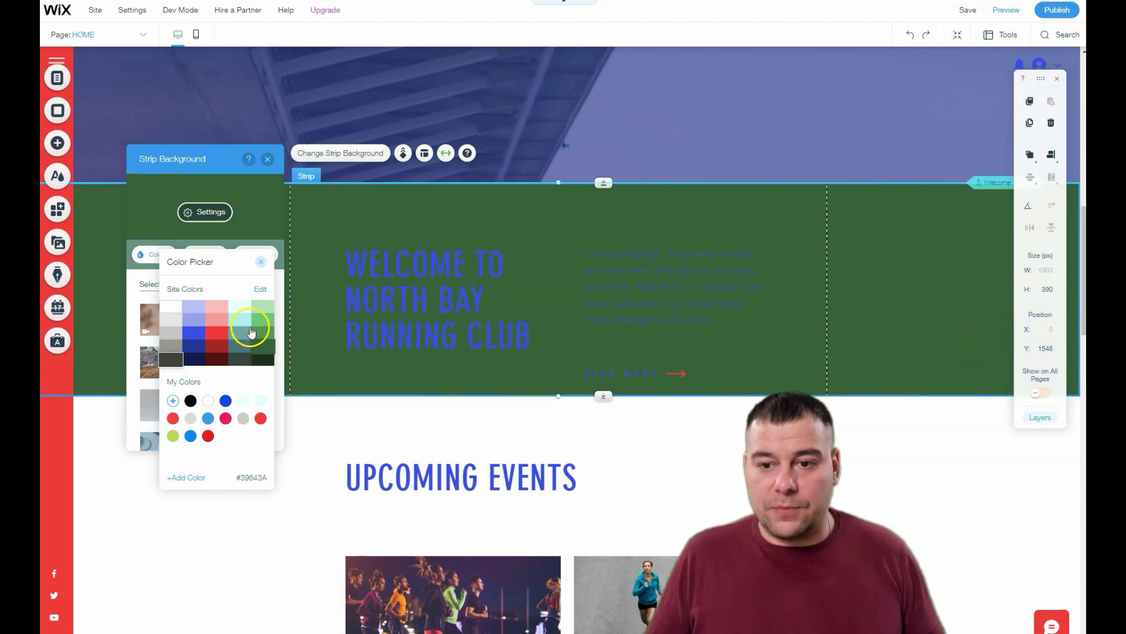
click(232, 462)
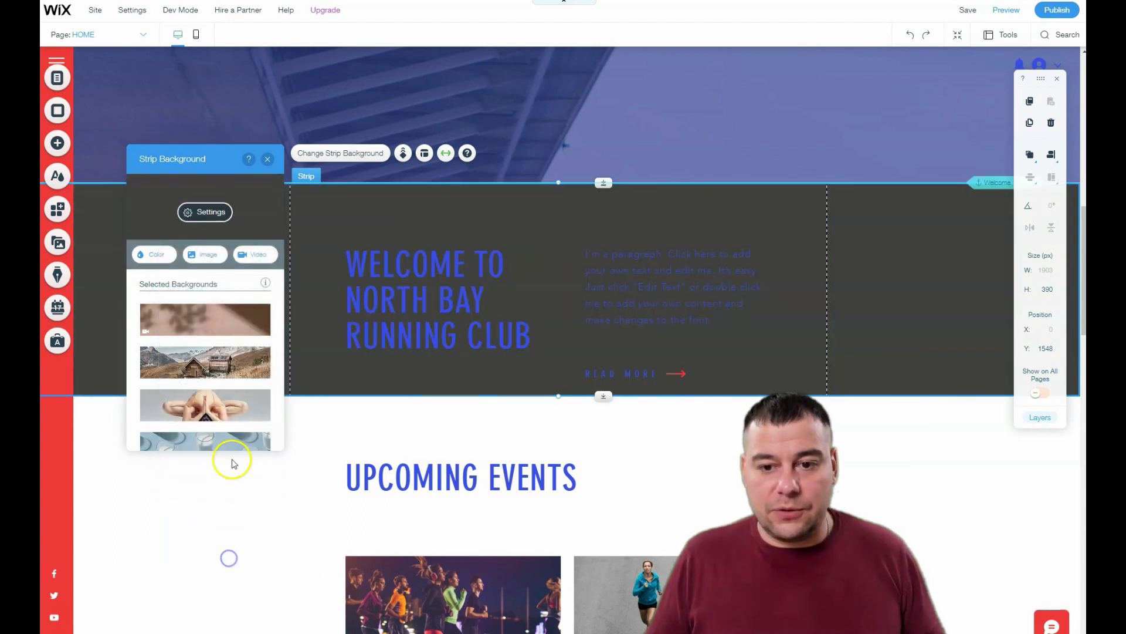
Set the Yoga Practice video as the Welcome strip background and preview the site.
click(258, 257)
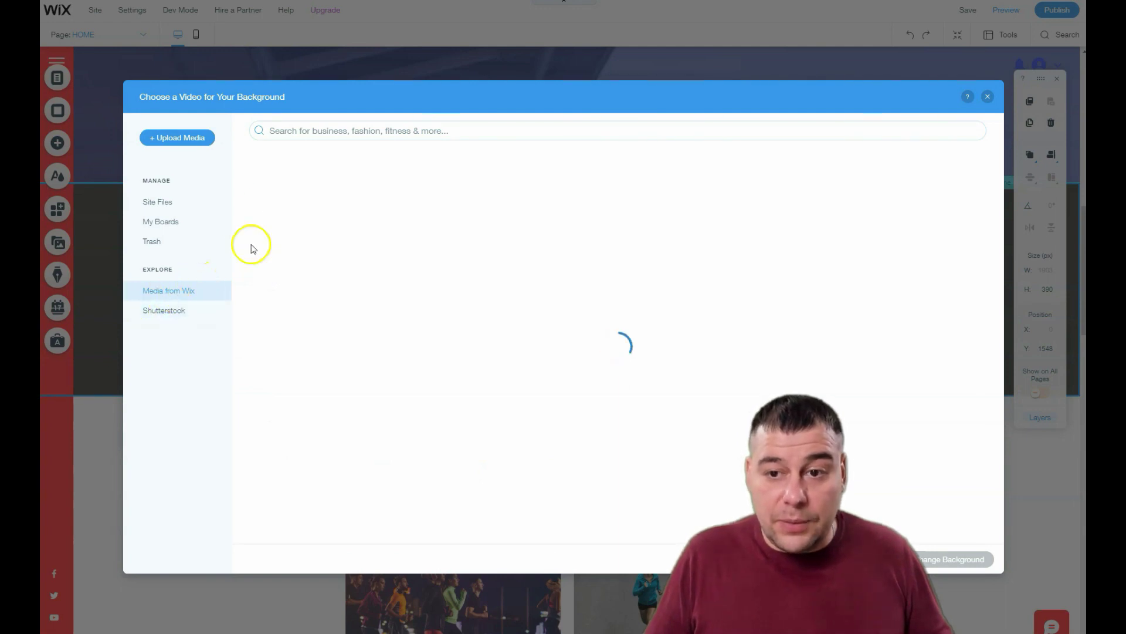
click(296, 129)
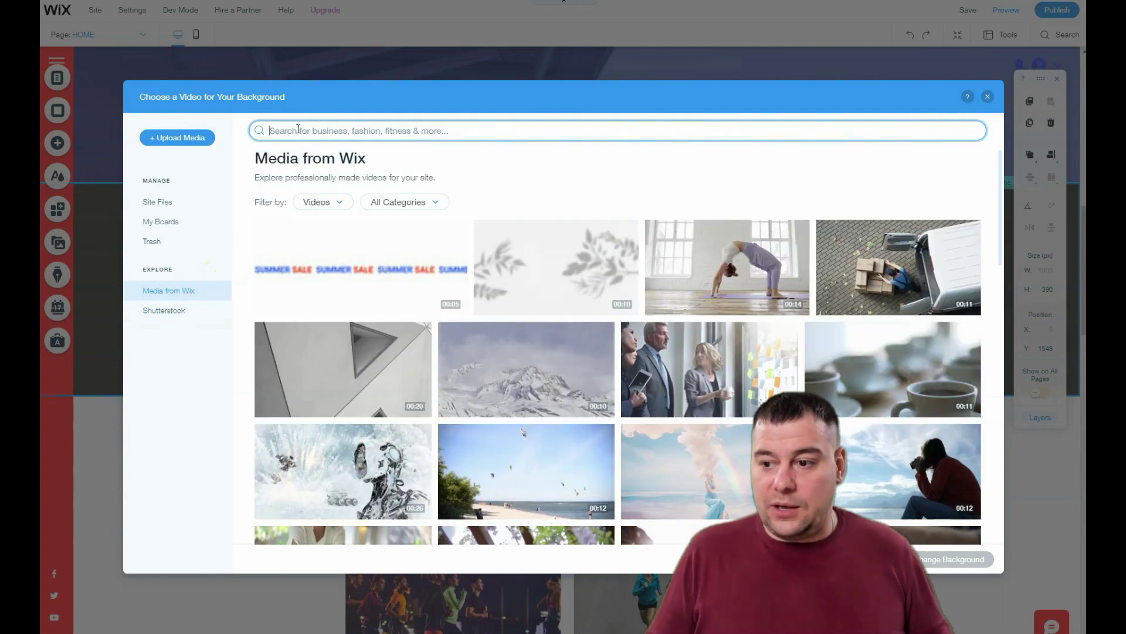
click(711, 267)
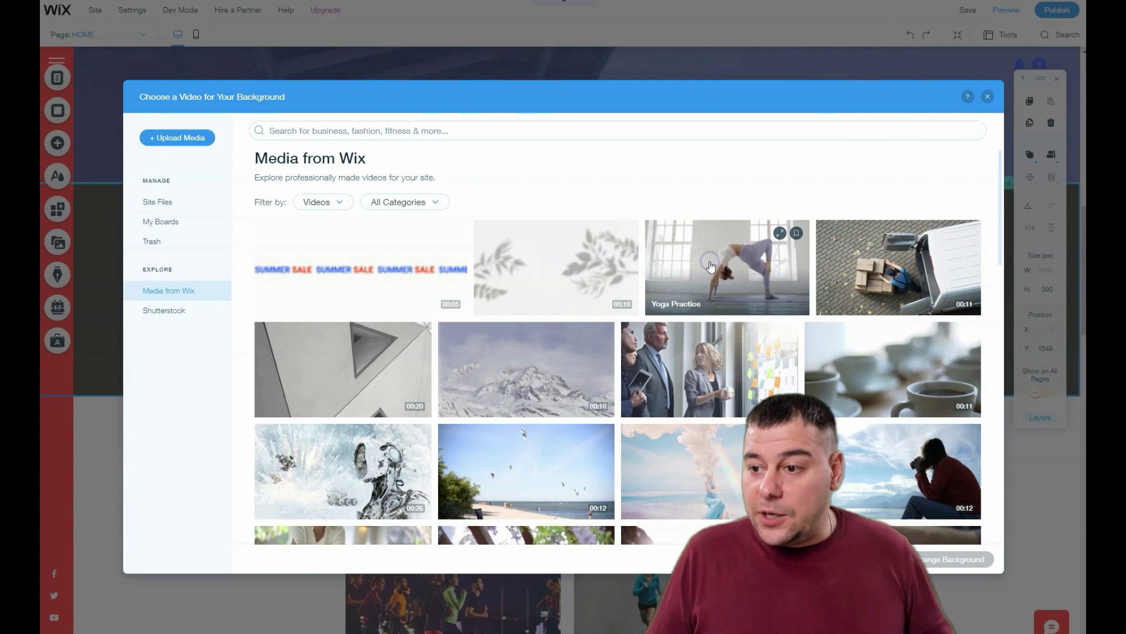
click(932, 562)
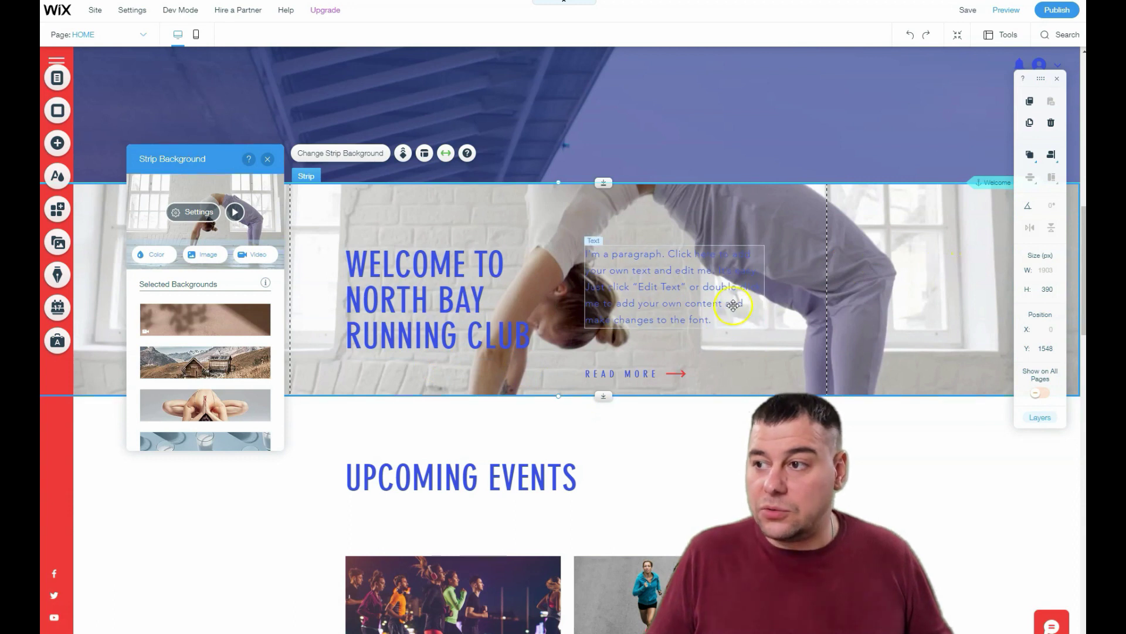
click(1006, 10)
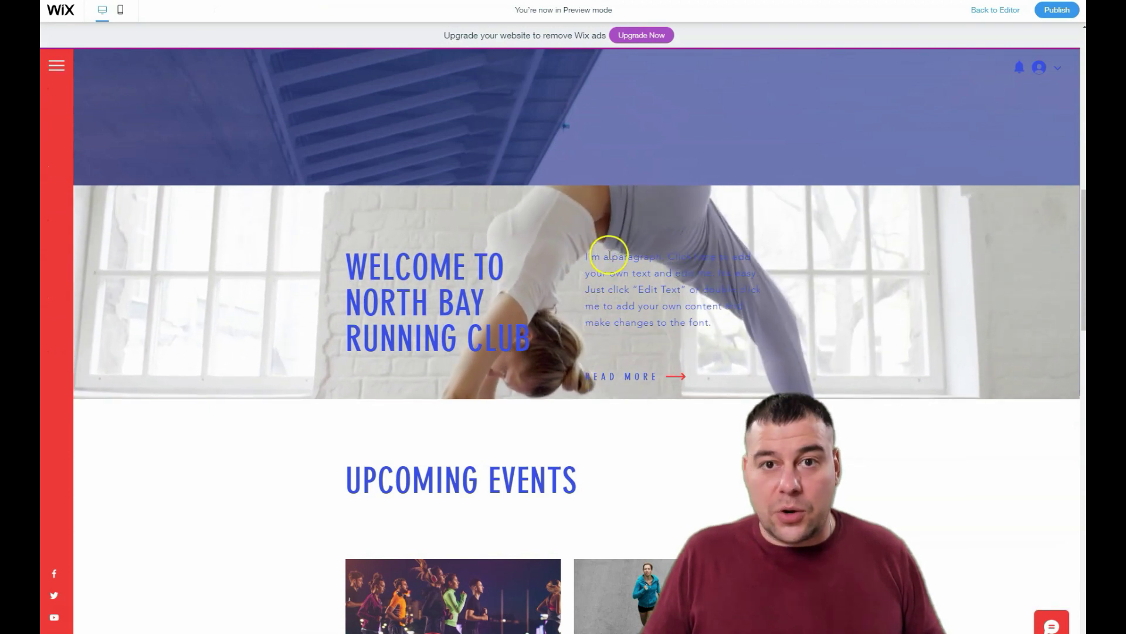
scroll(585, 249, up, 8)
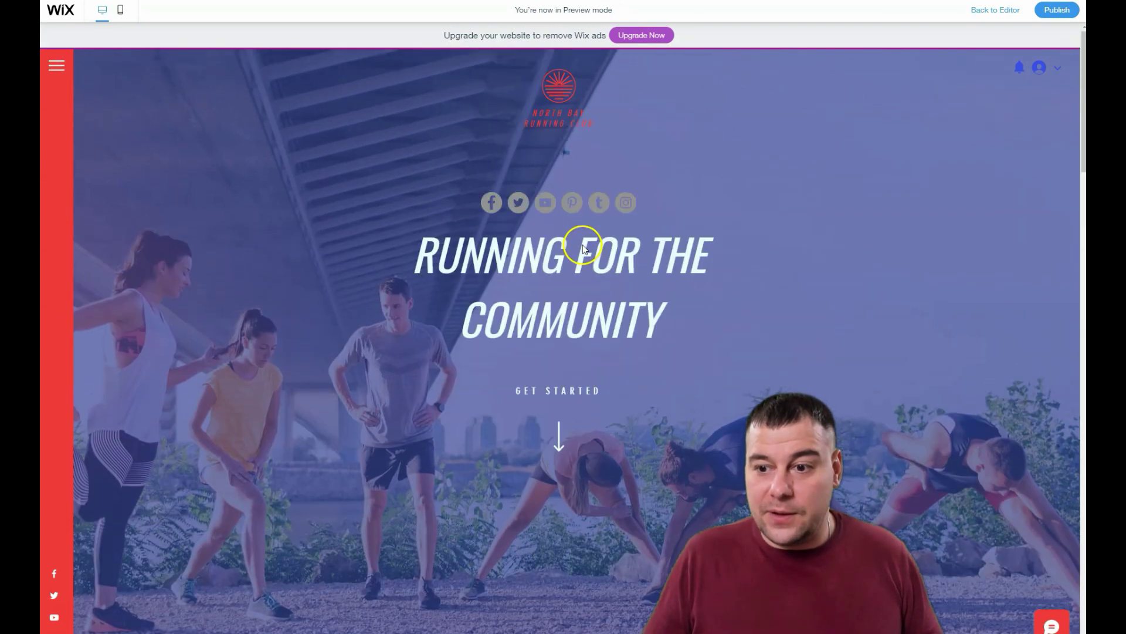
scroll(579, 243, down, 8)
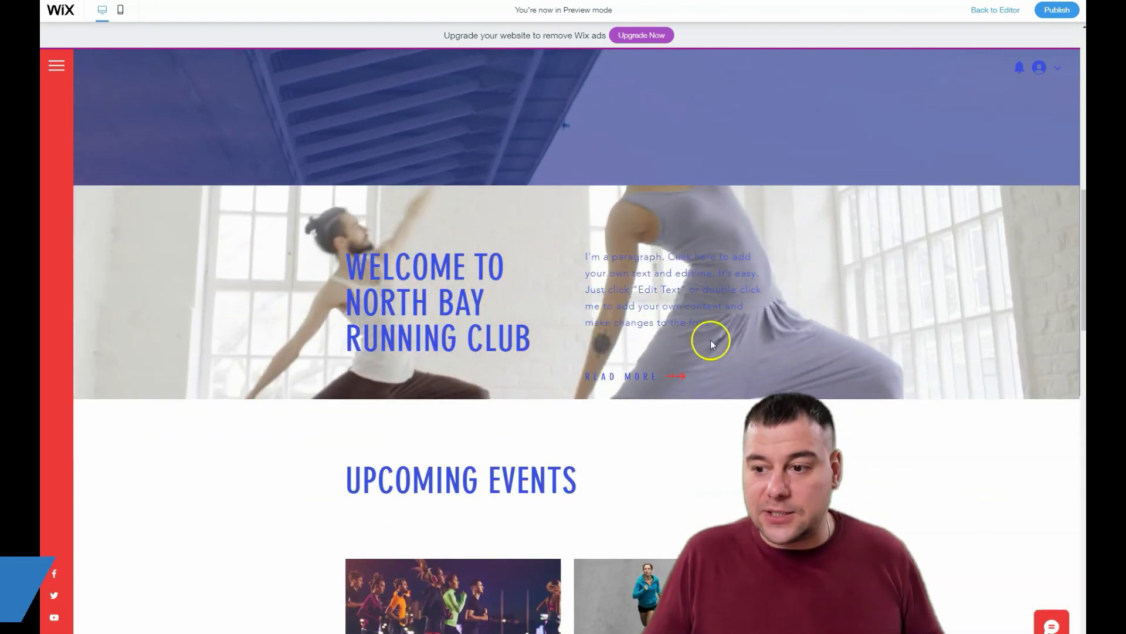
scroll(709, 337, down, 3)
scroll(682, 322, up, 1)
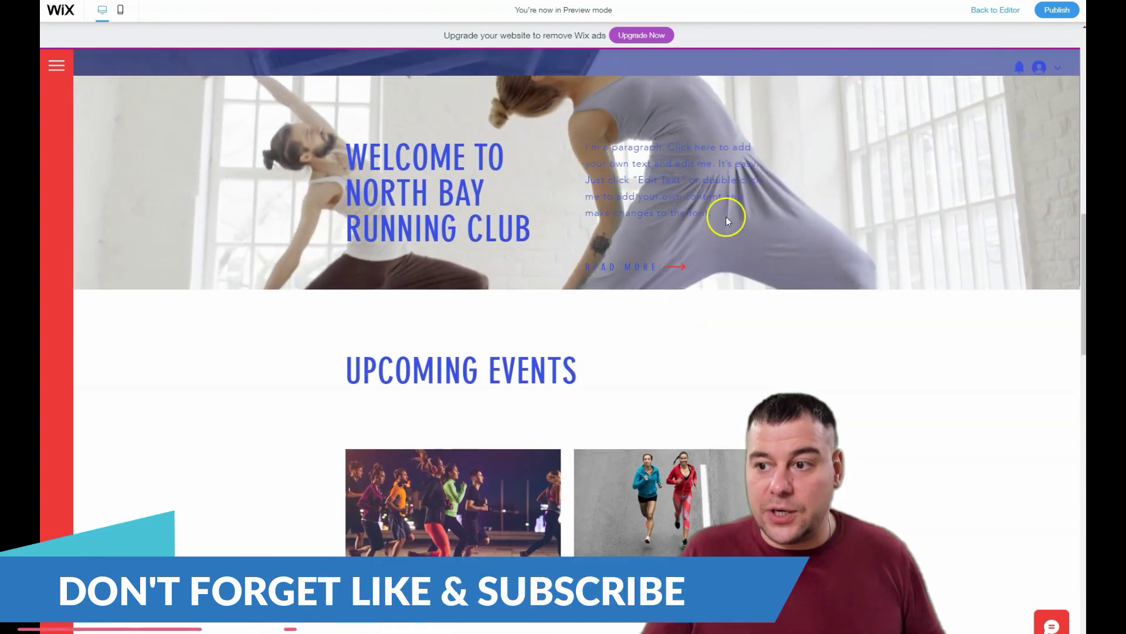
scroll(733, 220, down, 12)
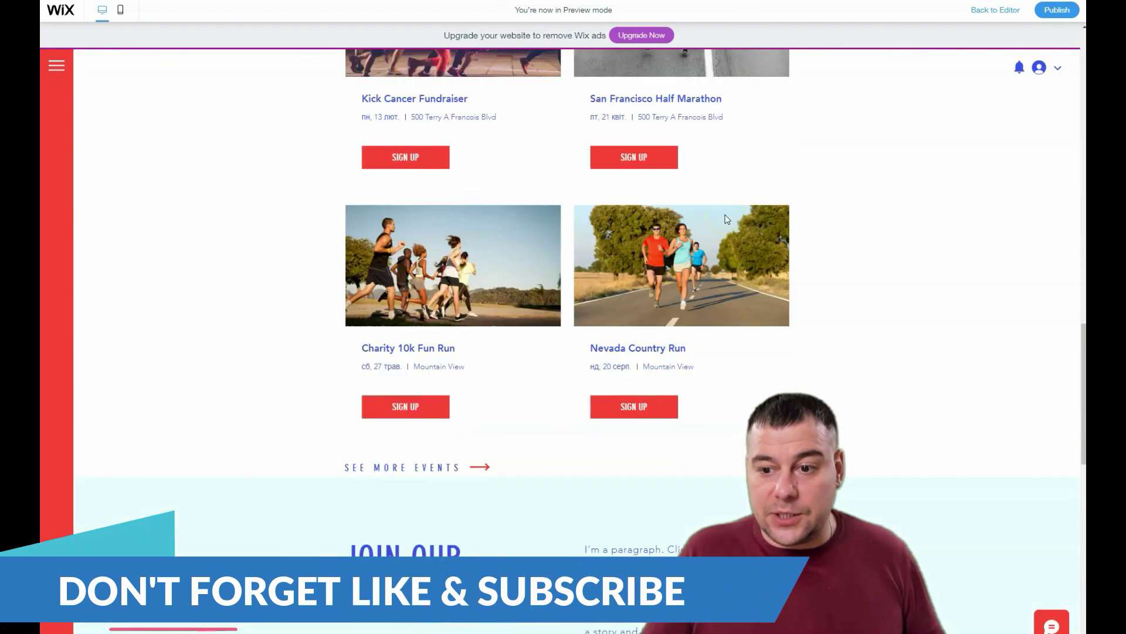
scroll(725, 219, down, 10)
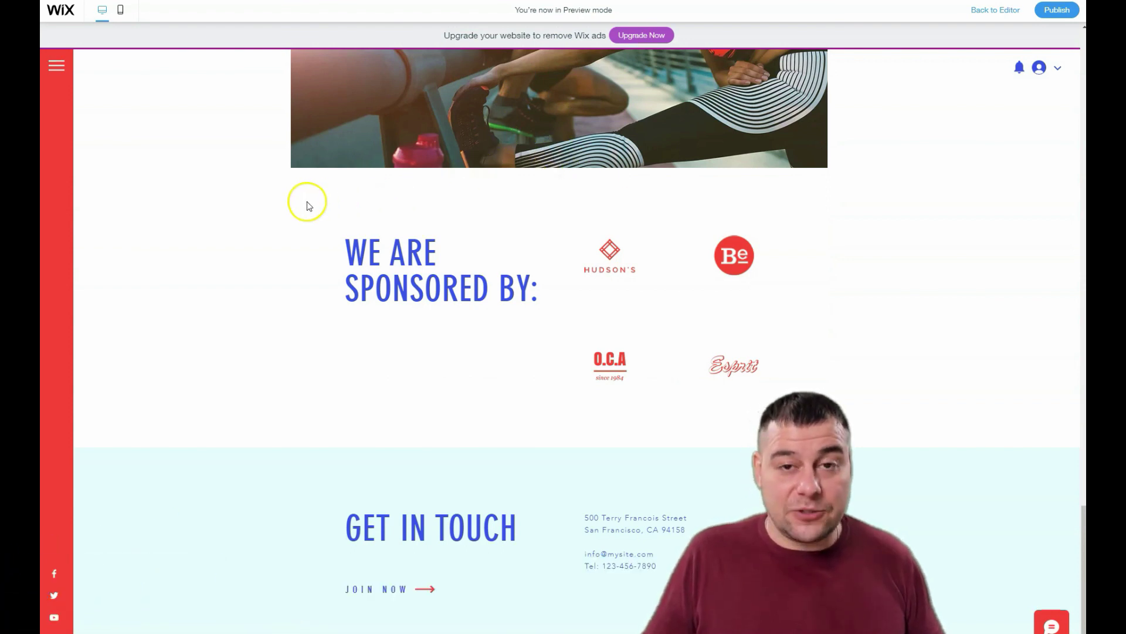
scroll(268, 254, up, 1)
scroll(266, 255, up, 20)
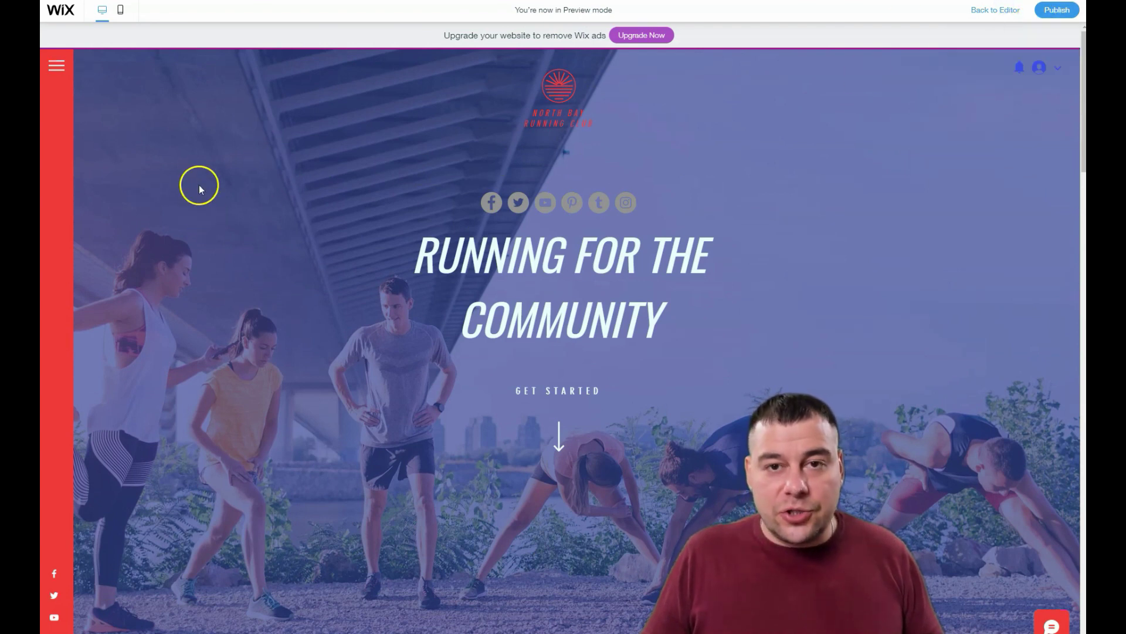
Back in the editor, scroll down through the home page sections, then back up toward the 'RUNNING FOR THE COMMUNITY' hero.
scroll(338, 355, down, 4)
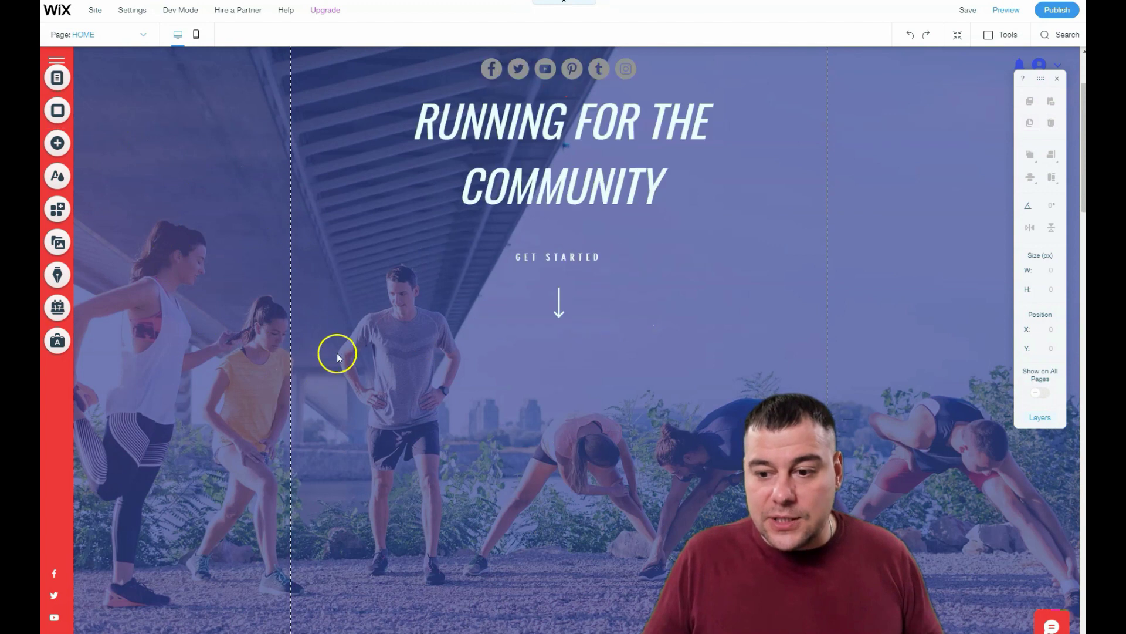
scroll(337, 355, down, 12)
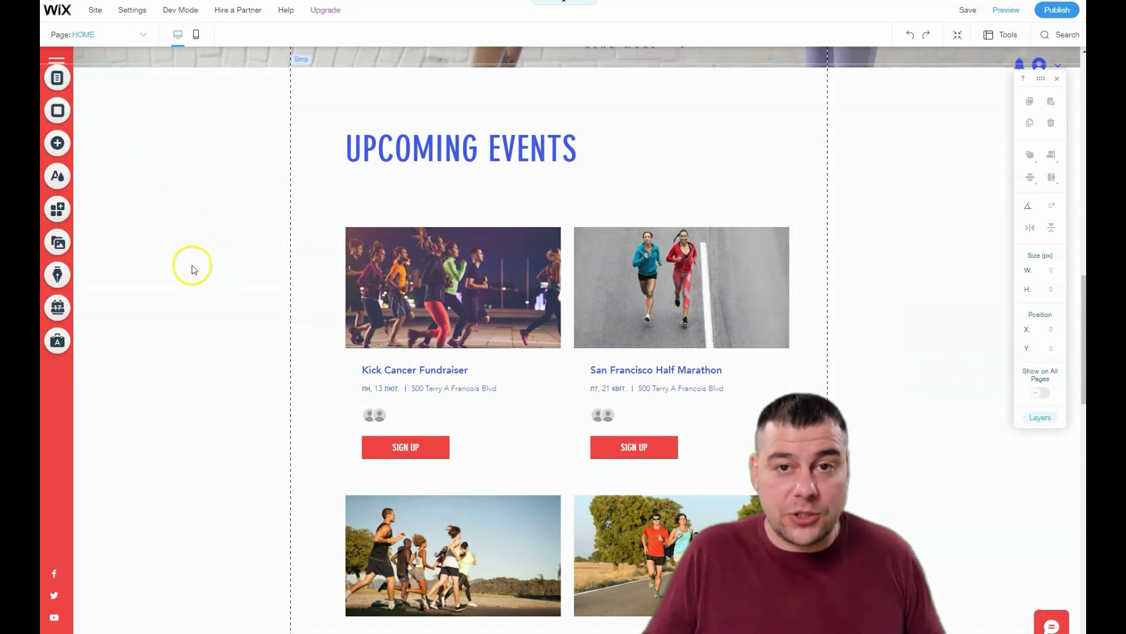
scroll(199, 272, down, 7)
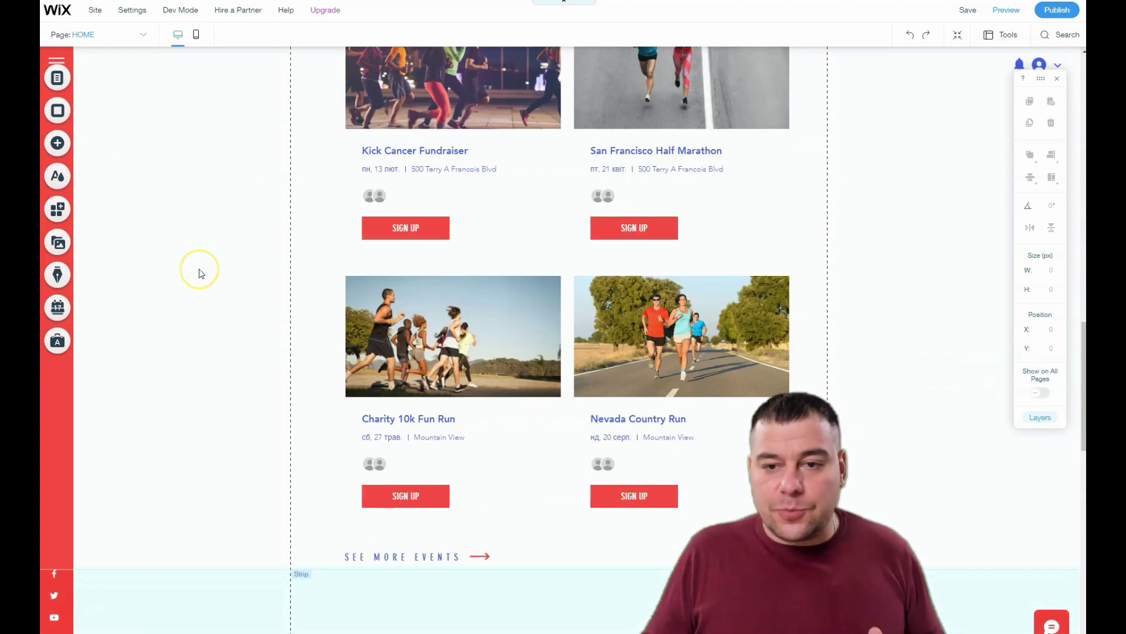
scroll(199, 273, down, 1)
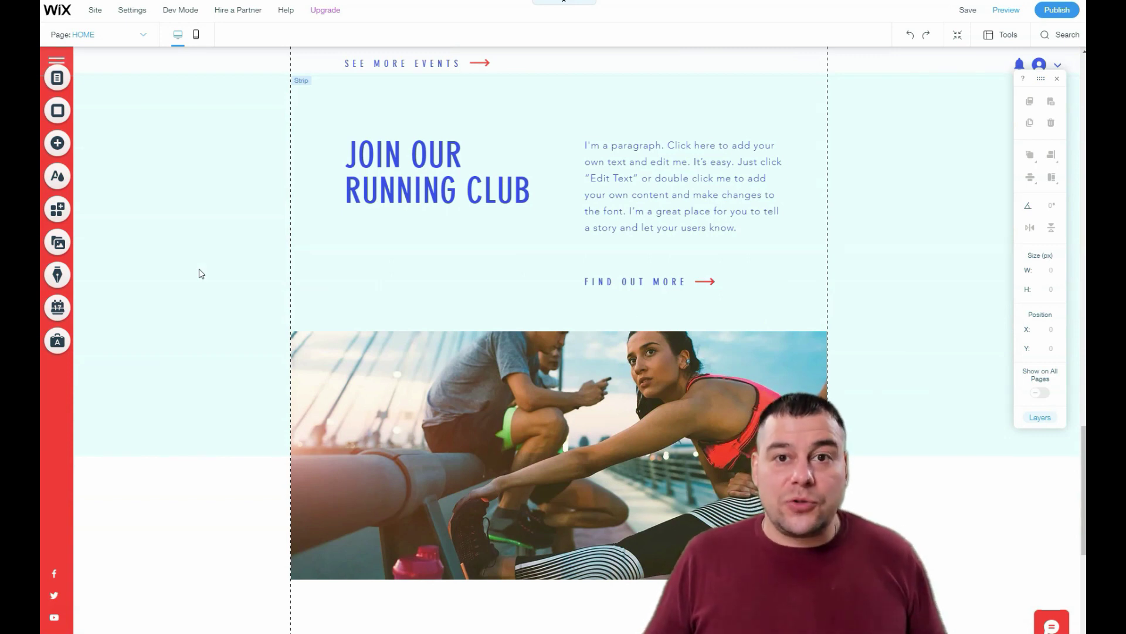
scroll(218, 254, down, 6)
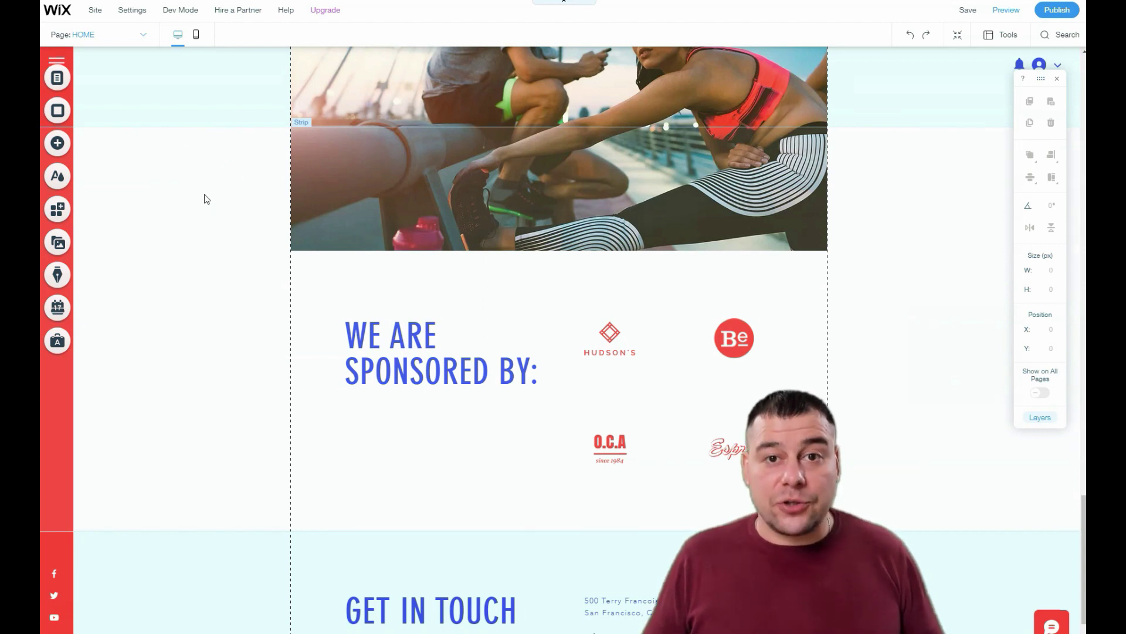
scroll(206, 201, down, 2)
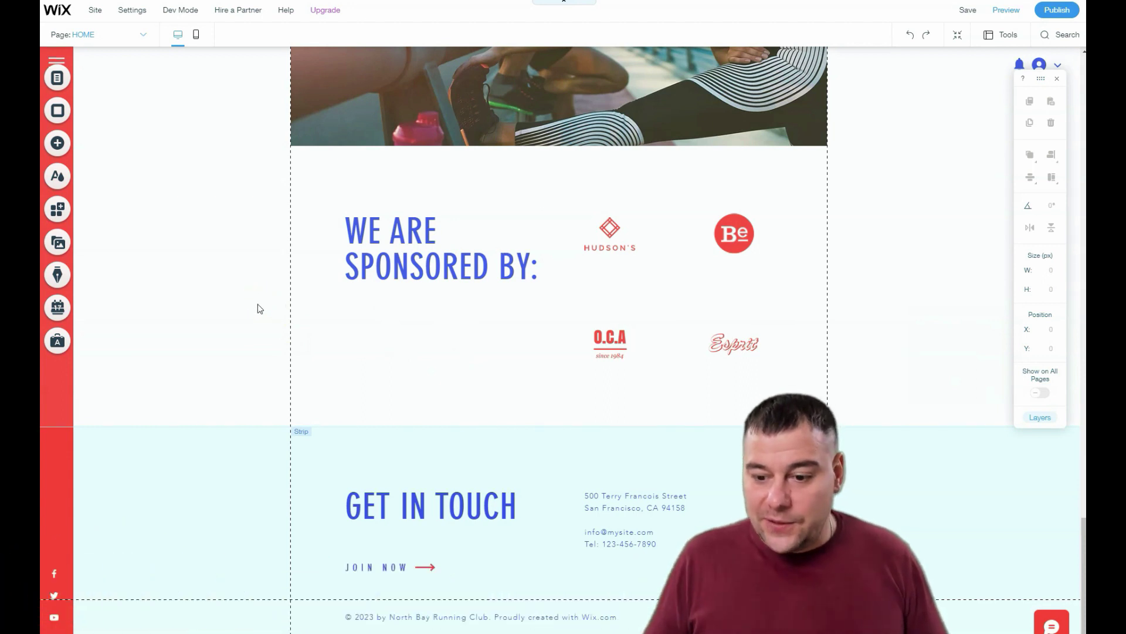
scroll(259, 309, up, 20)
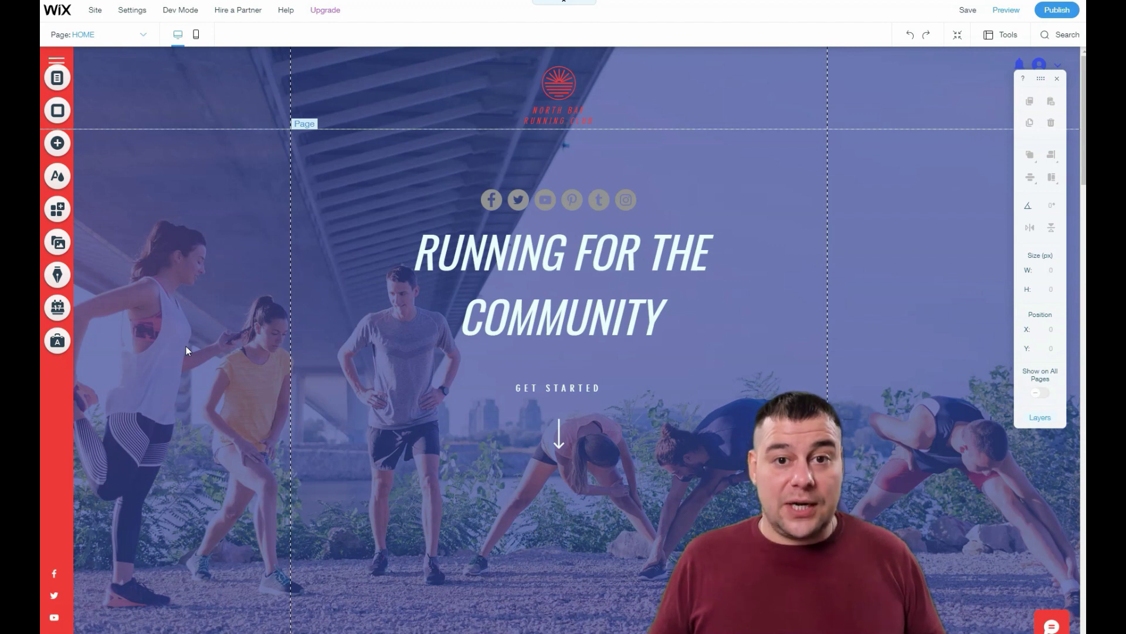
click(199, 312)
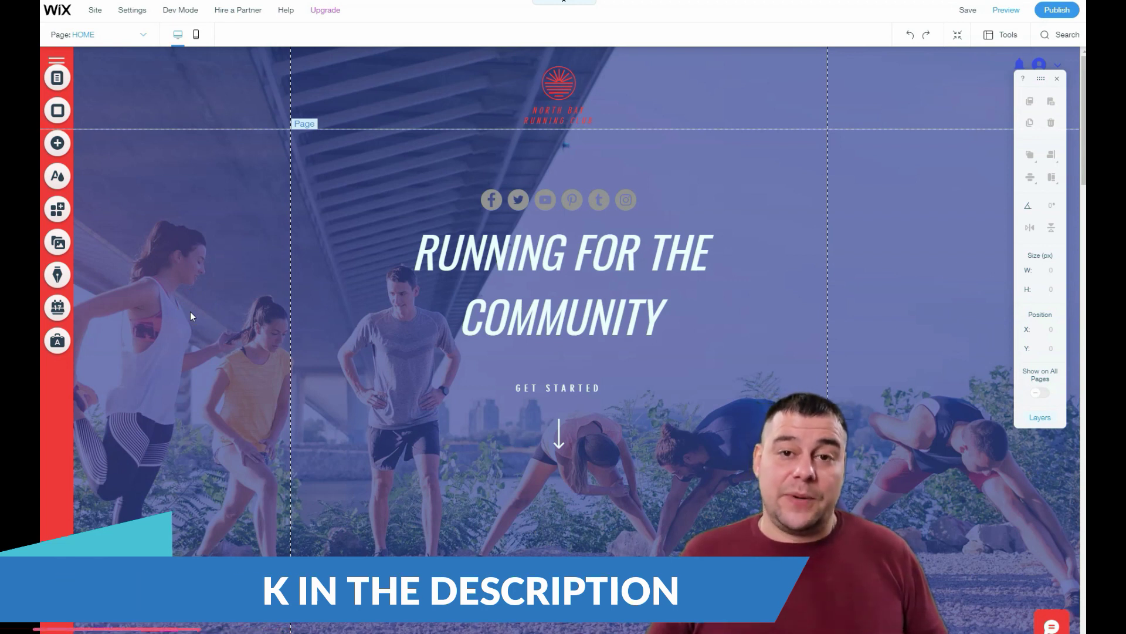
click(191, 315)
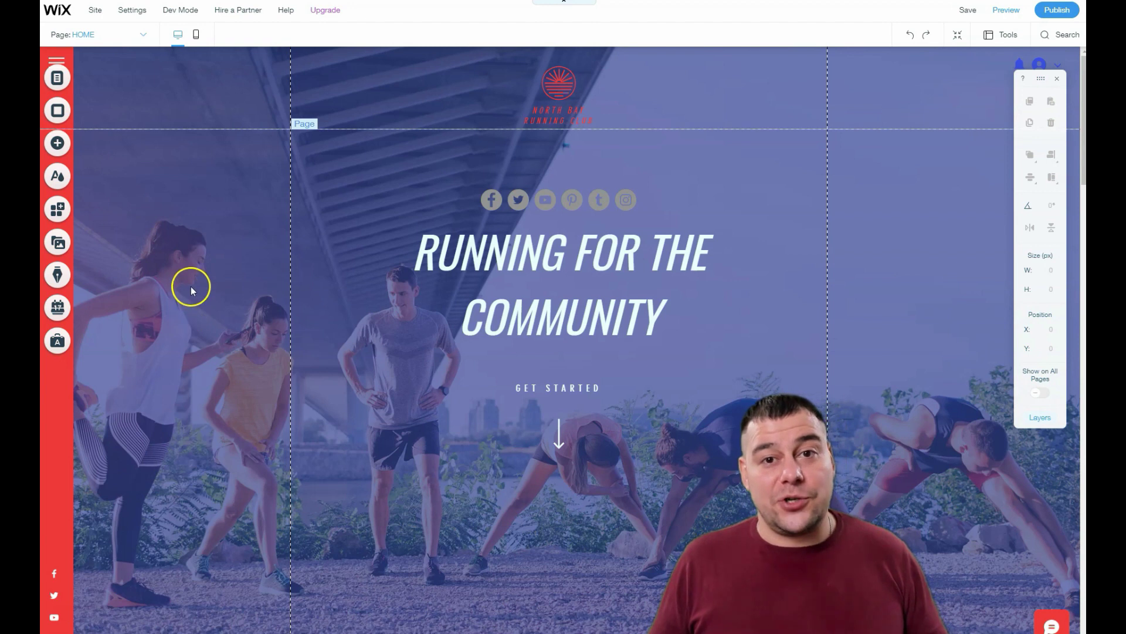